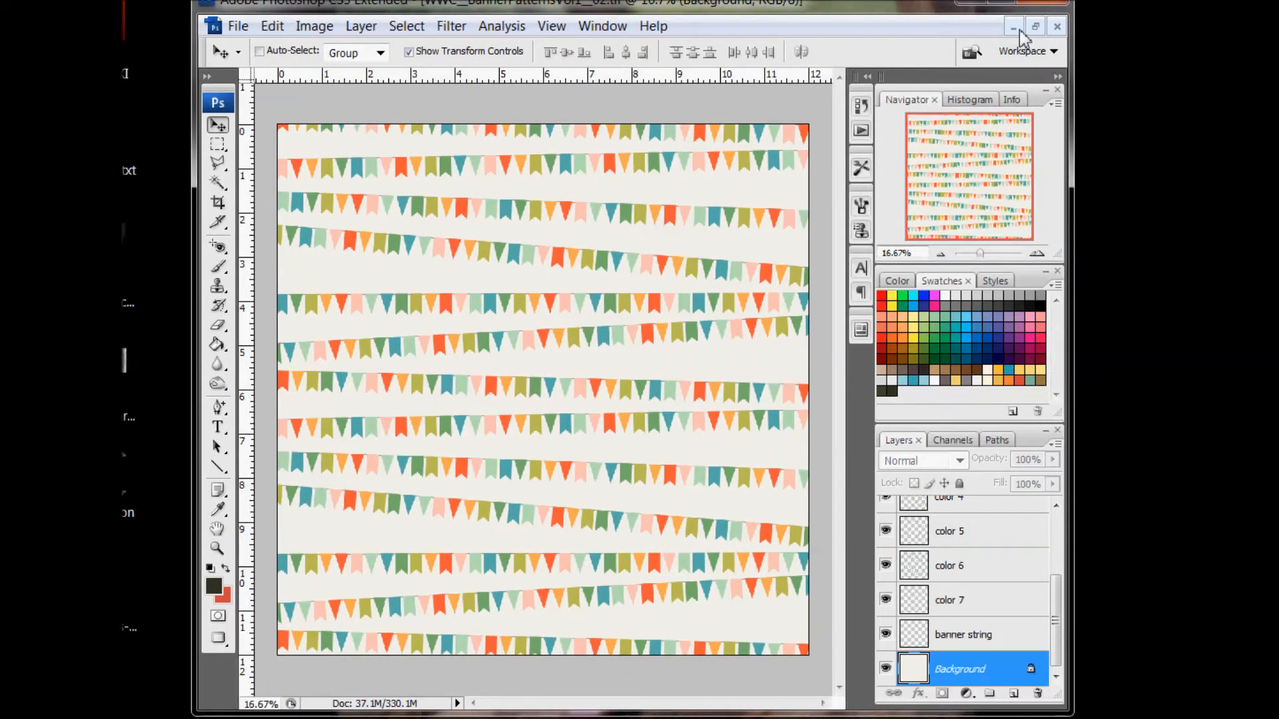
View the dbd_cutexture8_3.jpg texture document, and bring the WWC__BannerPatternsVol1__02.tif pattern back as a floating window.
click(1017, 29)
click(414, 680)
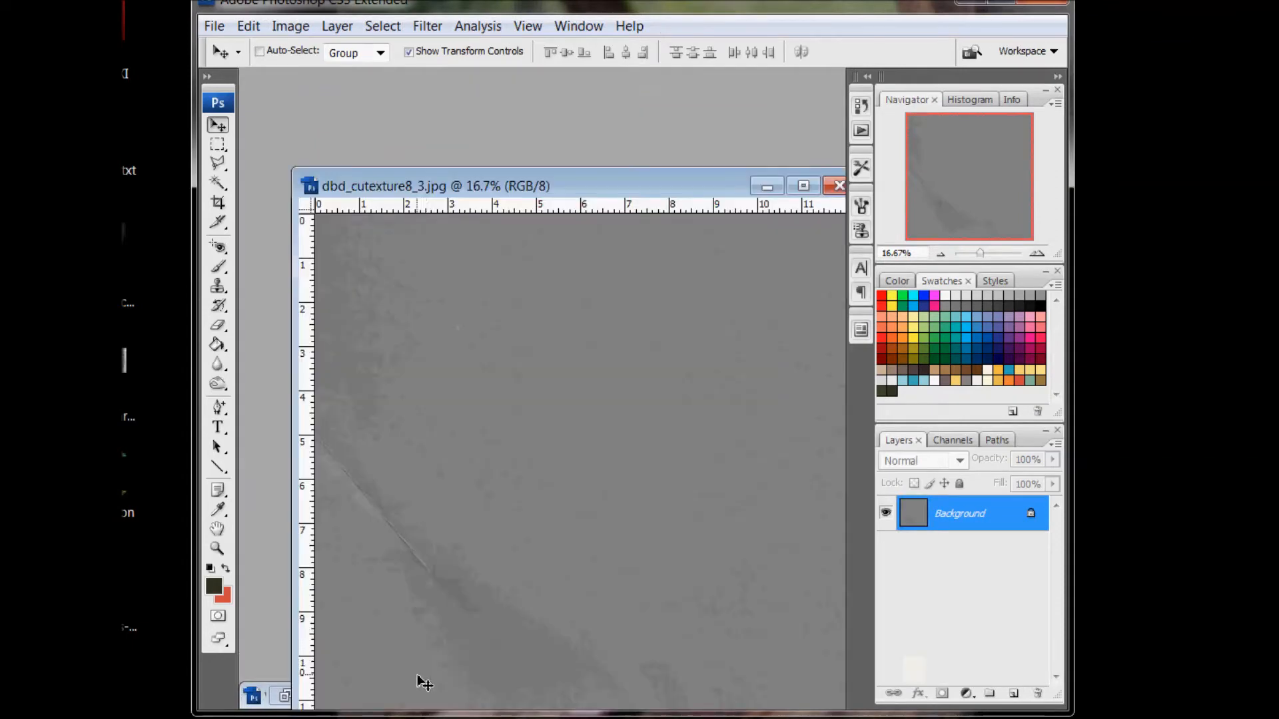
drag(573, 186, 543, 89)
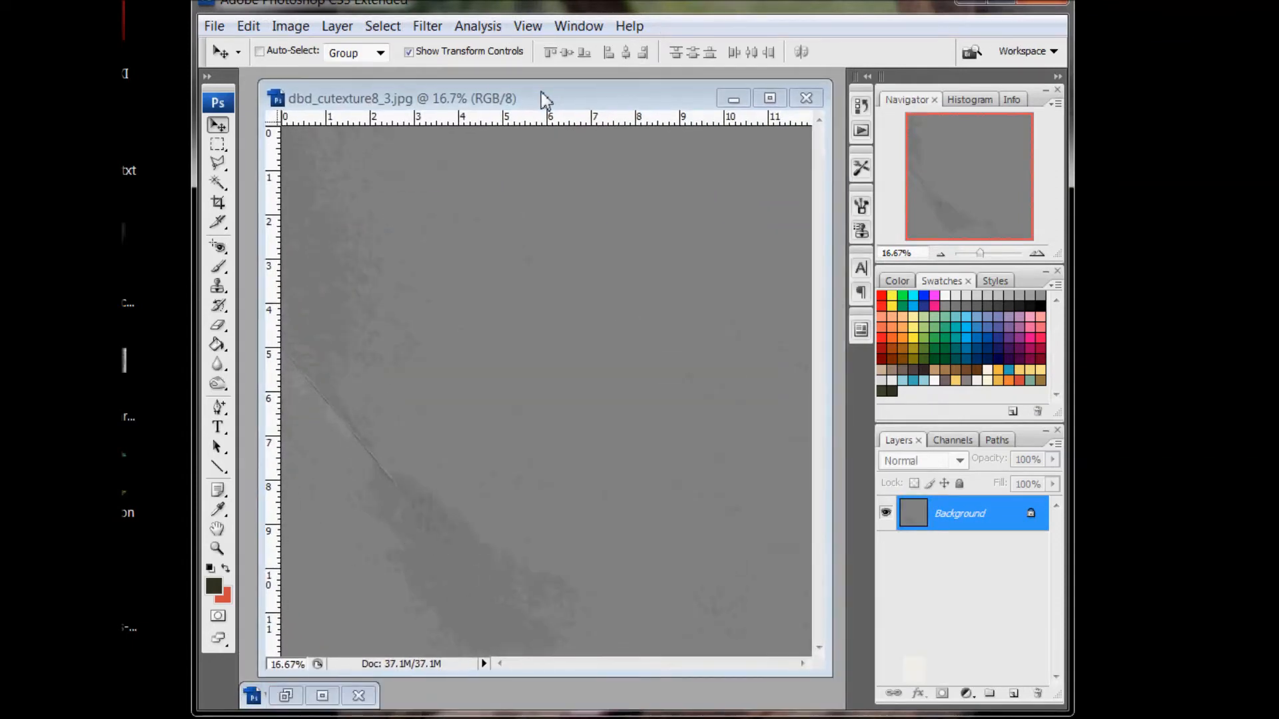
double_click(543, 89)
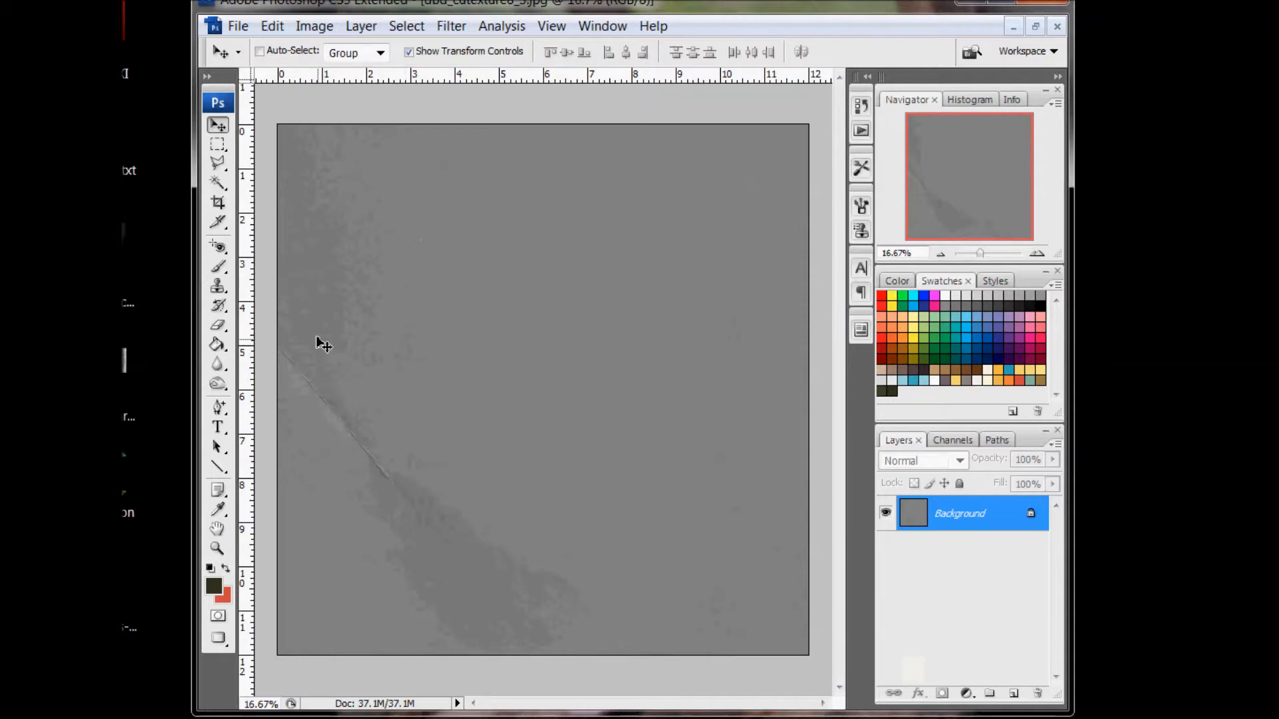
click(1013, 27)
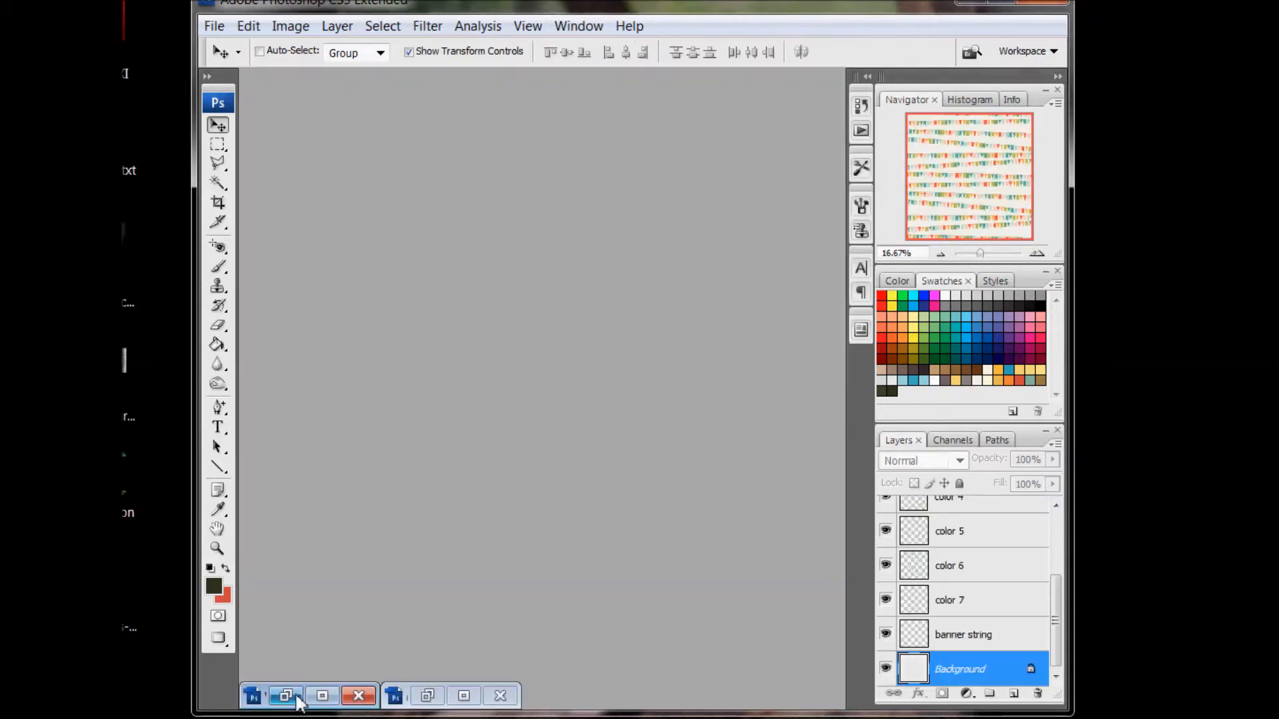
click(295, 696)
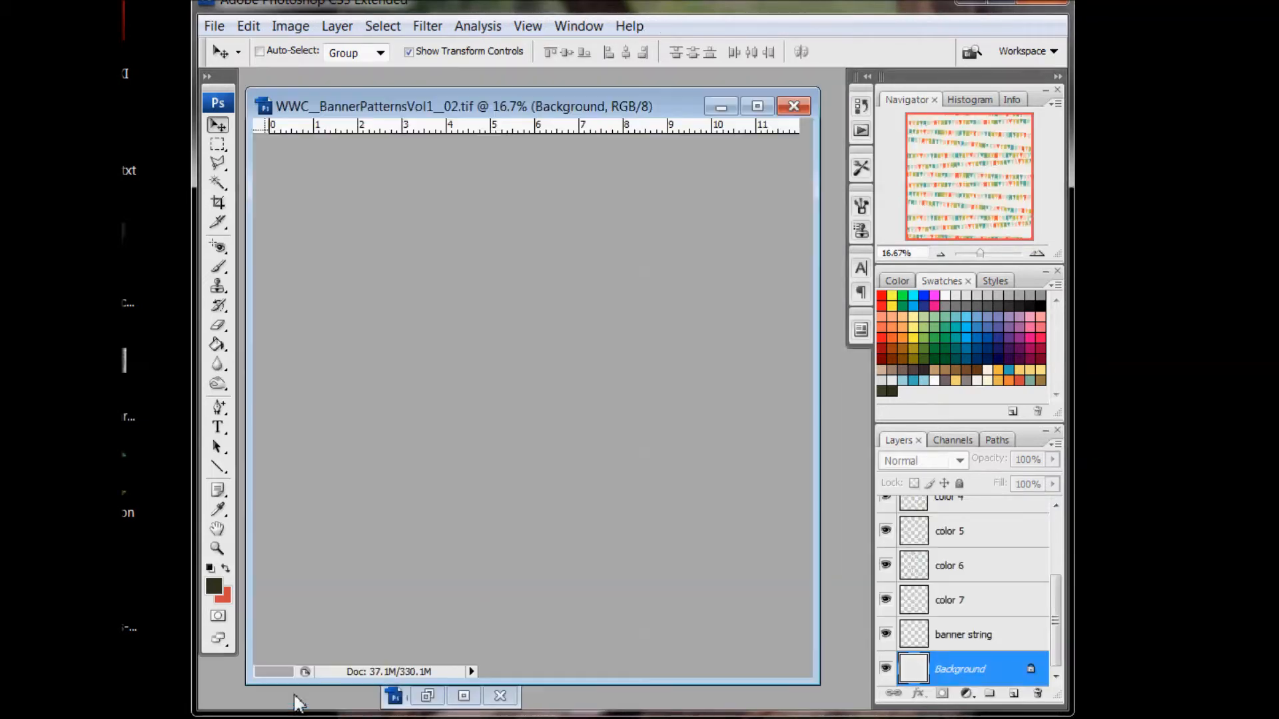
drag(523, 108, 531, 95)
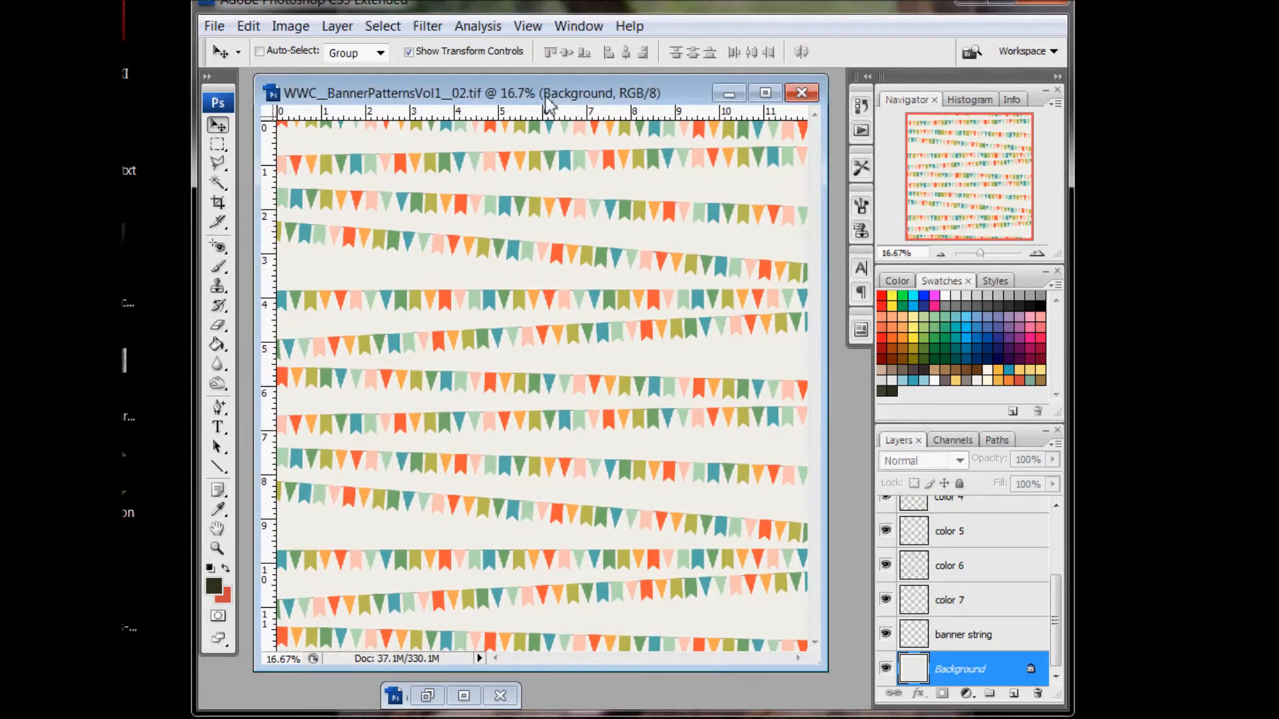
Convert the pattern's locked Background into a regular layer, keeping the name Layer 0, Normal mode and 100% opacity.
right_click(960, 674)
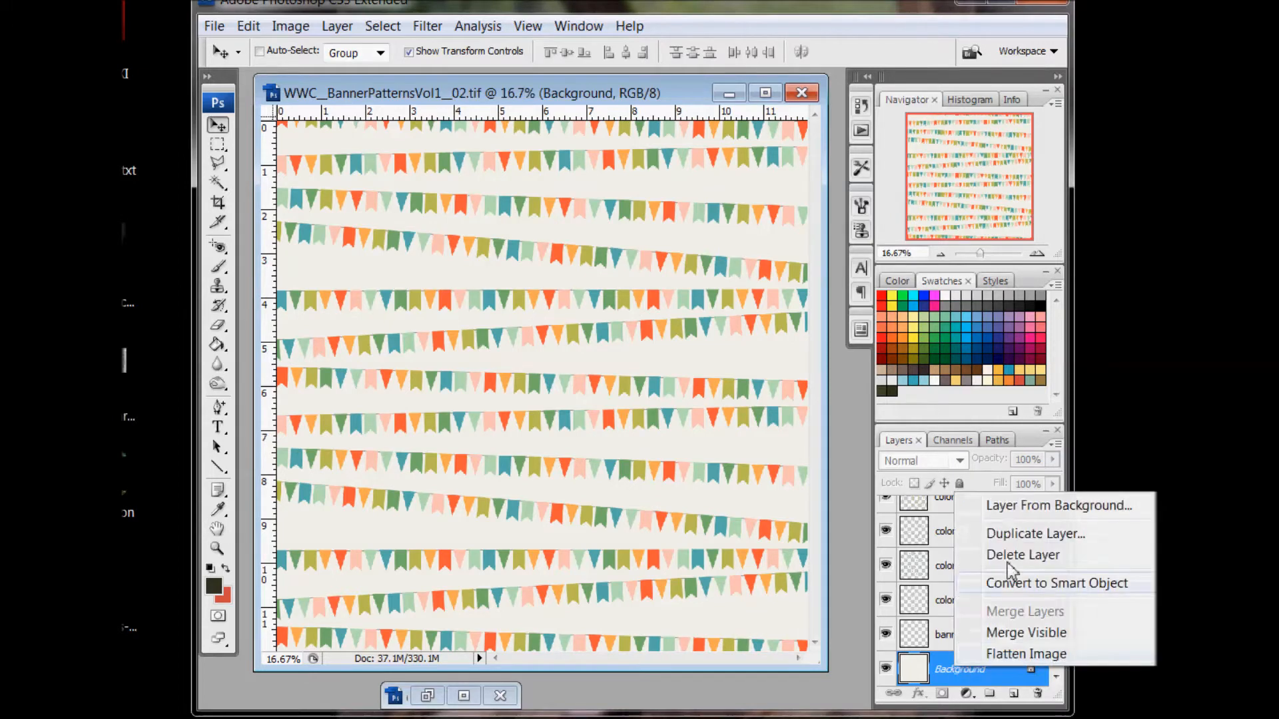
click(1010, 507)
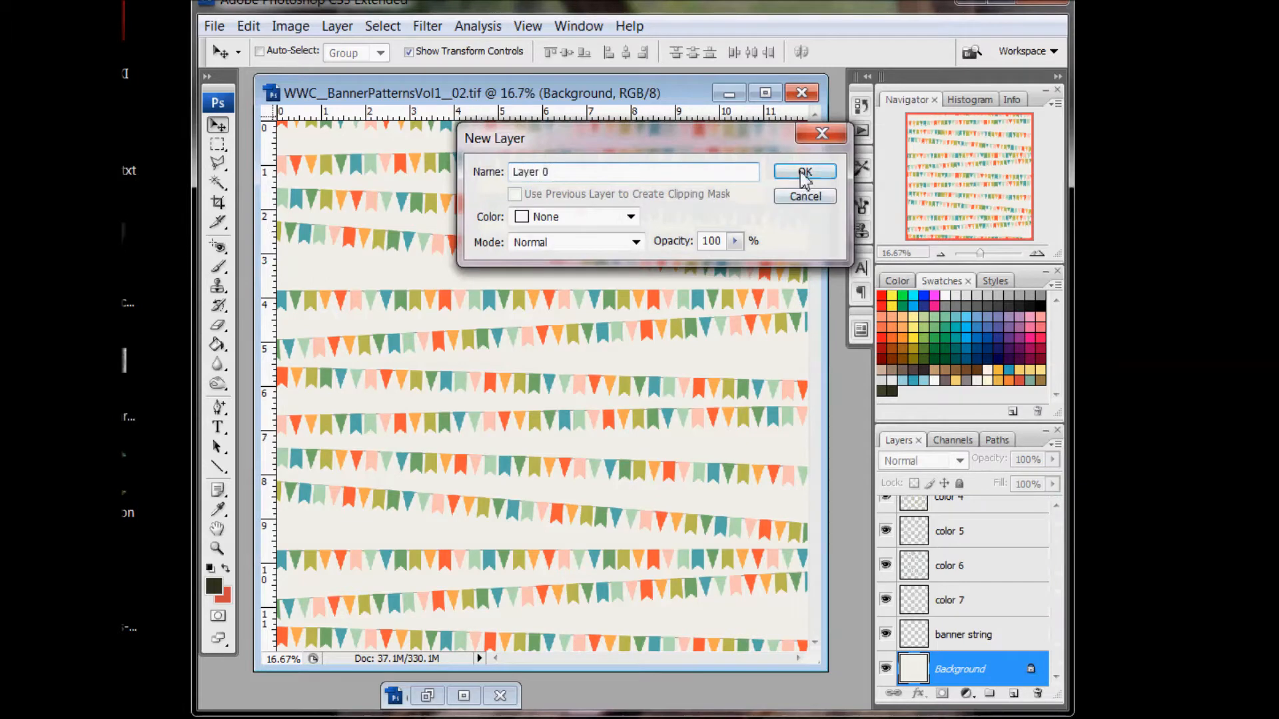
click(806, 175)
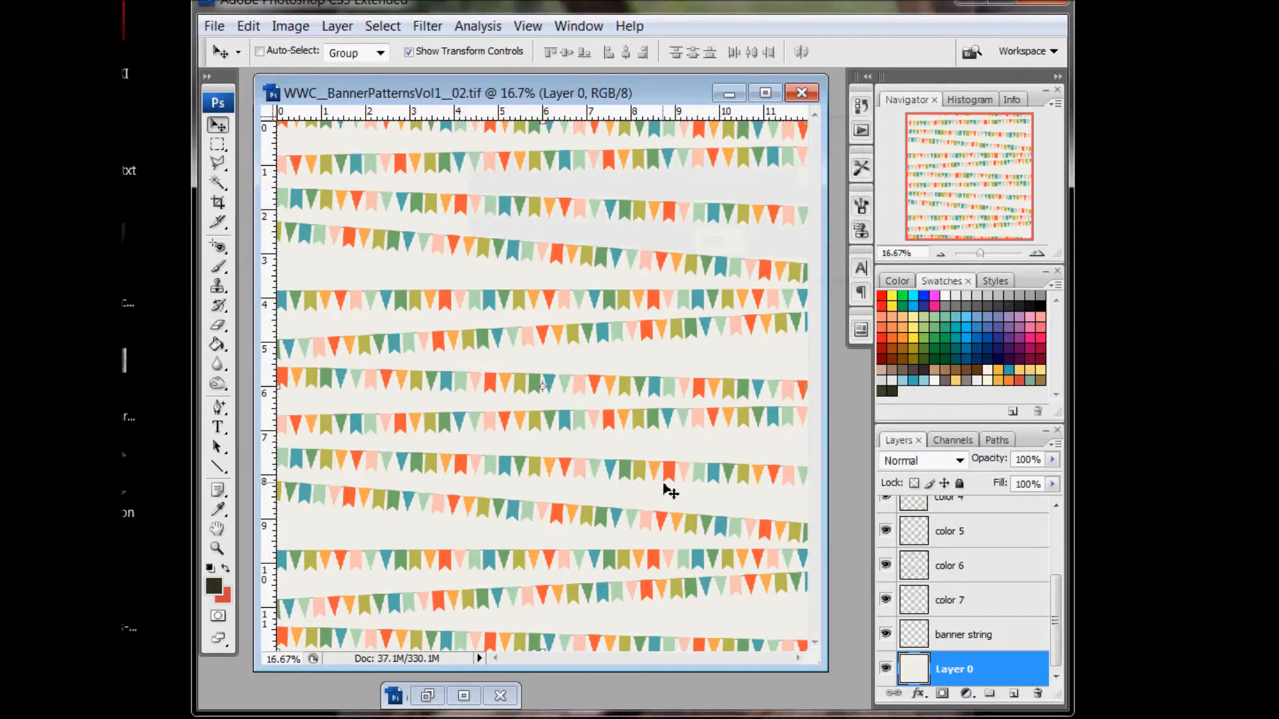
Fill Layer 0 with the pale cream swatch using the Paint Bucket tool.
click(217, 510)
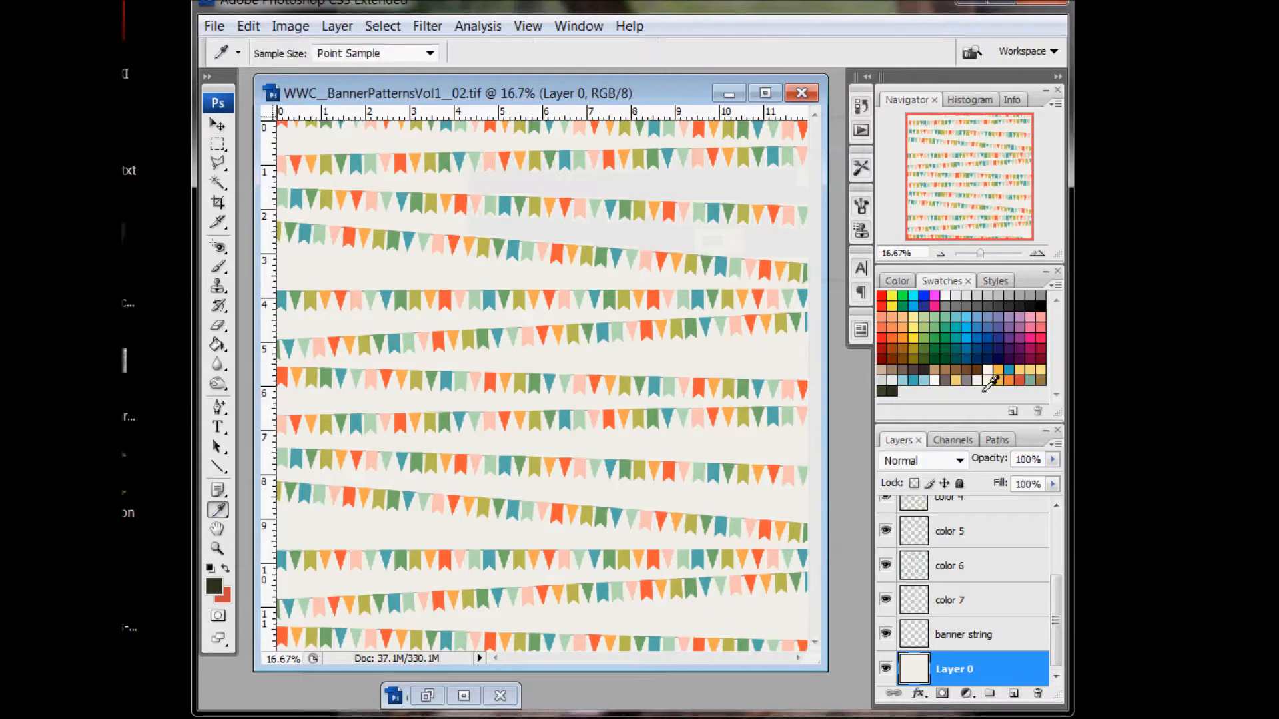
click(988, 381)
click(217, 344)
click(506, 346)
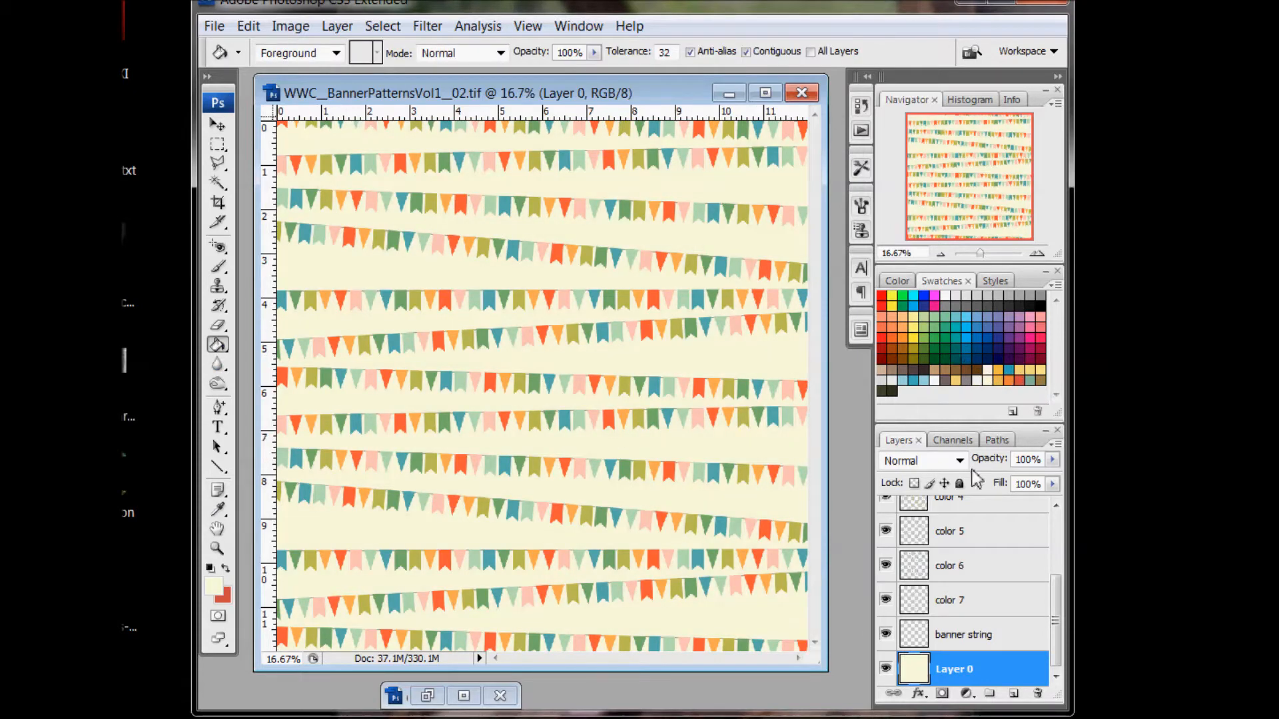
Add a new empty layer directly above the banner string layer.
click(951, 643)
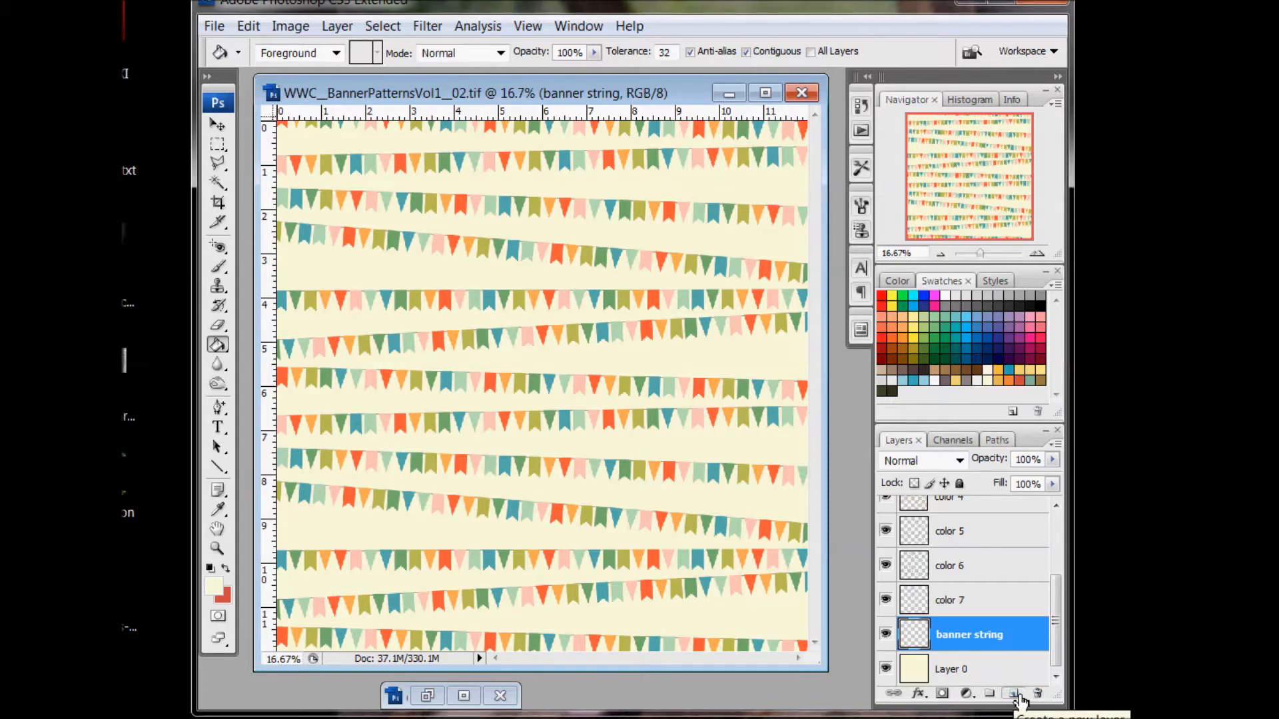
click(1013, 694)
click(218, 509)
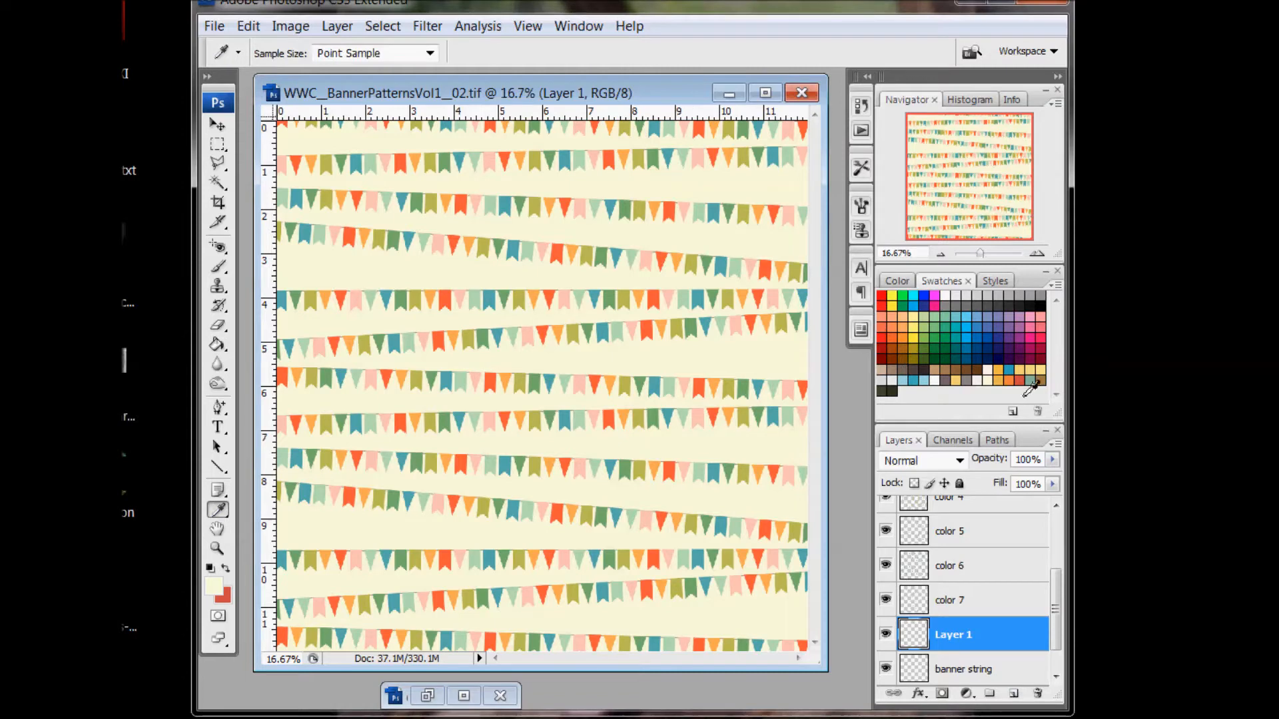
click(278, 558)
click(214, 586)
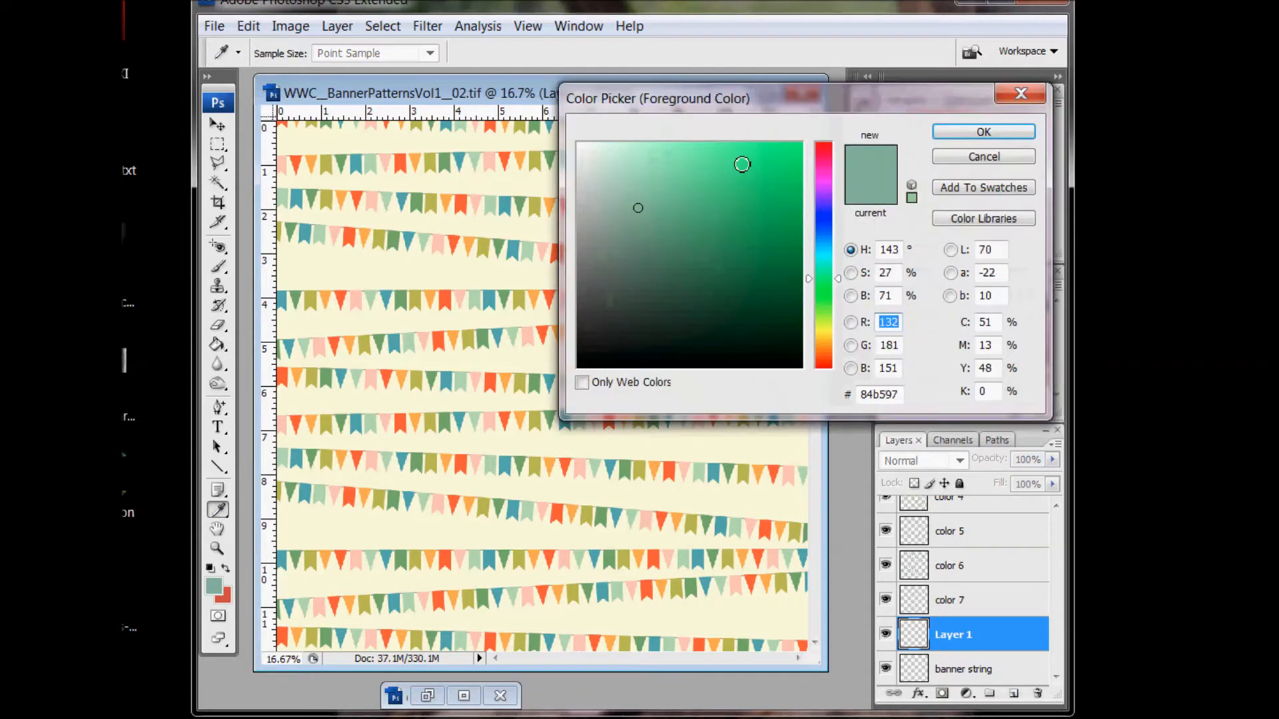
click(631, 193)
click(984, 132)
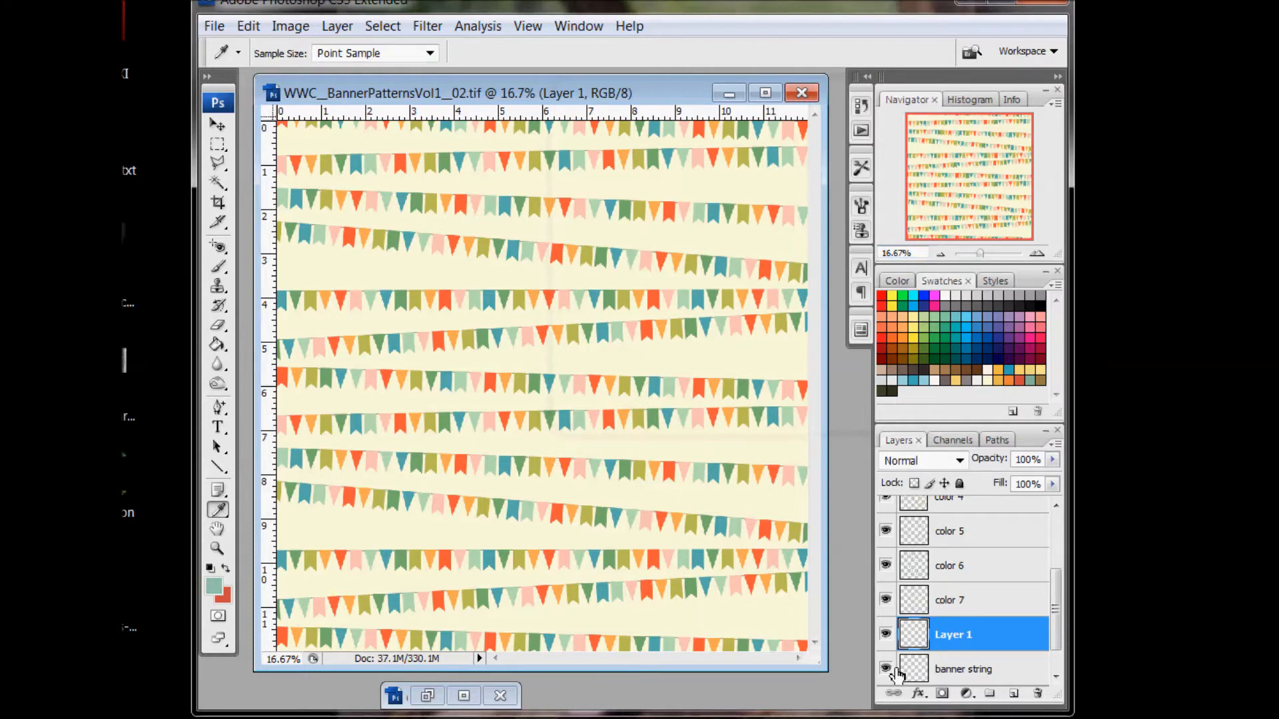
Check the banner string layer by toggling its visibility, and fill the new layer above it with the dark charcoal swatch.
click(894, 668)
click(894, 669)
click(891, 391)
click(218, 345)
click(484, 353)
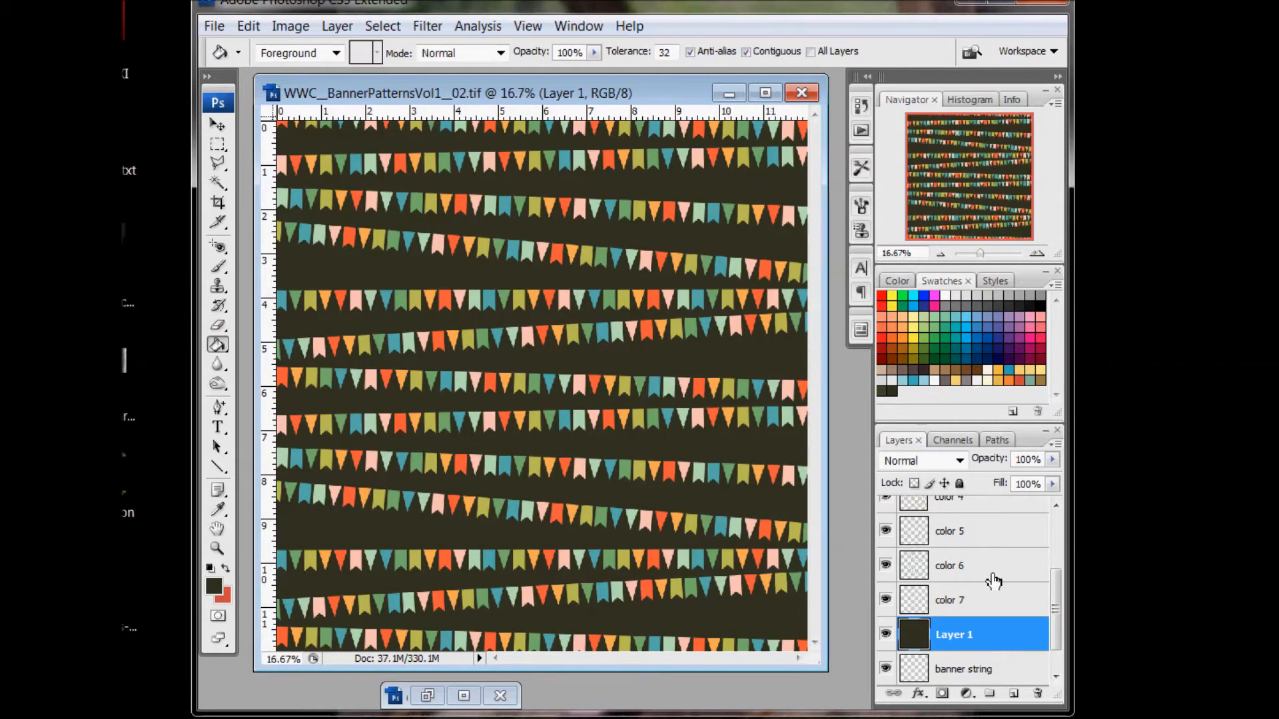
Clip the dark filled layer to the banner string layer and merge it down into it.
right_click(970, 638)
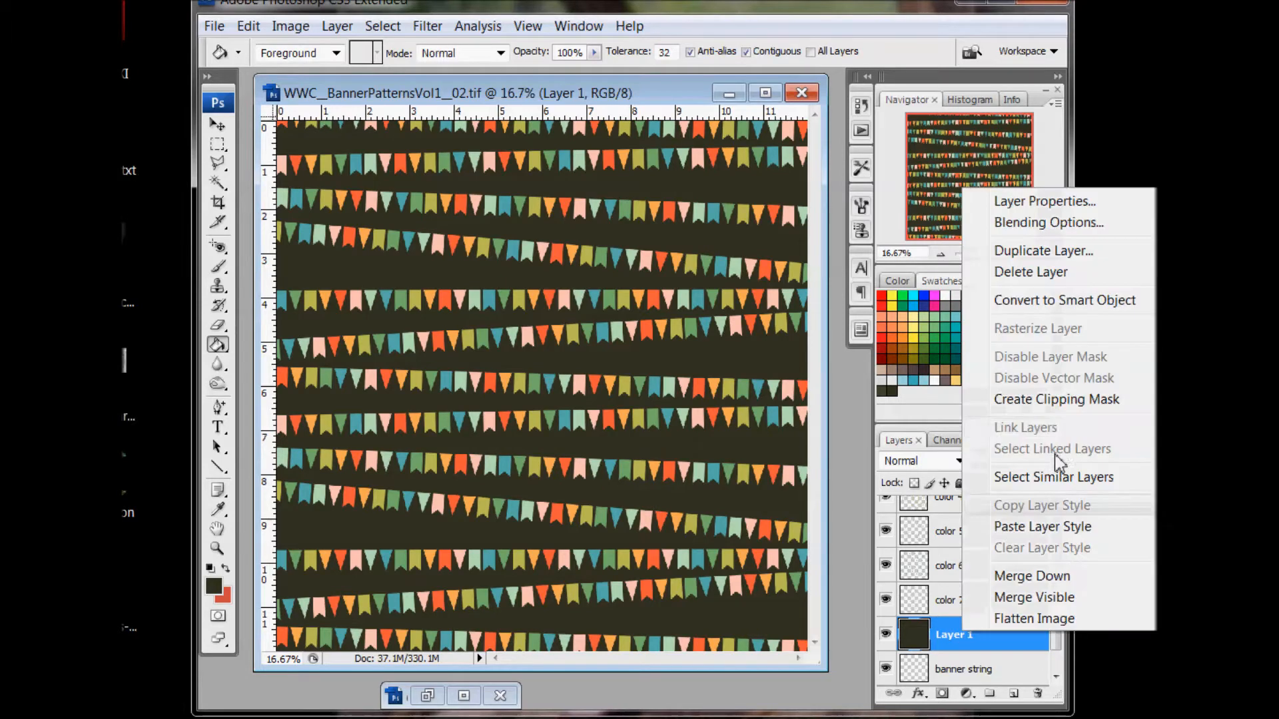
click(1058, 398)
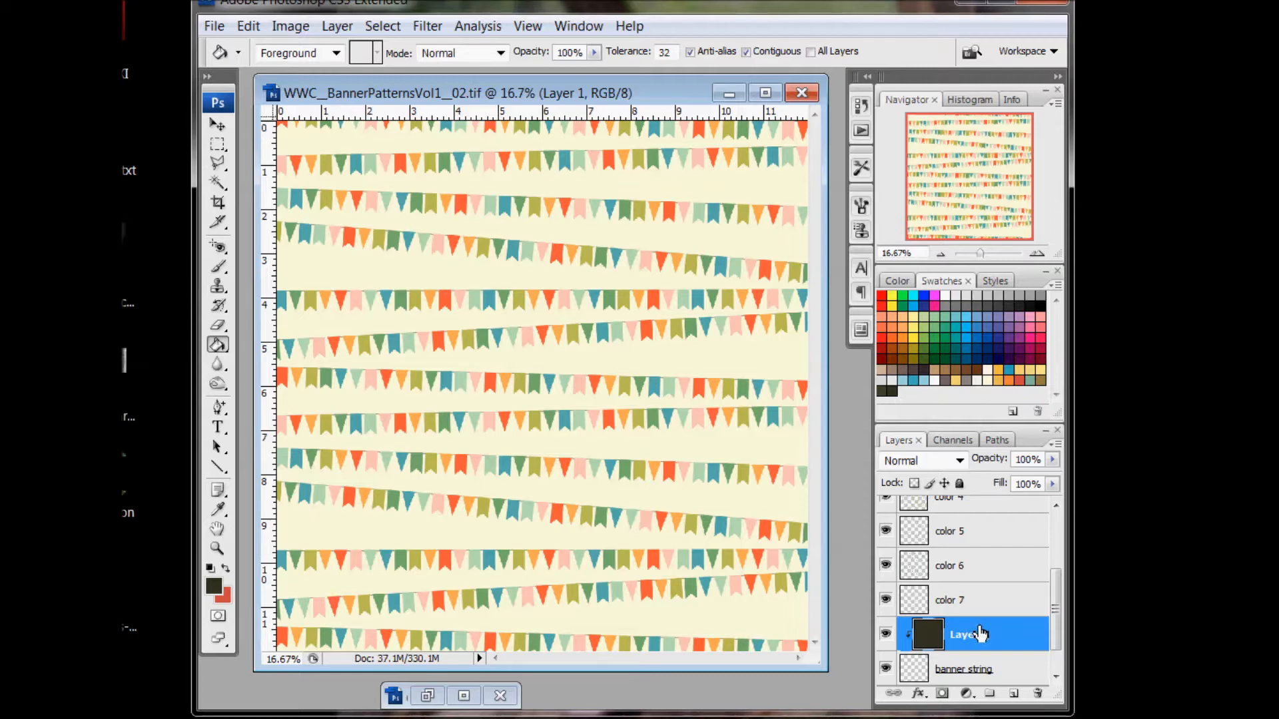
right_click(980, 634)
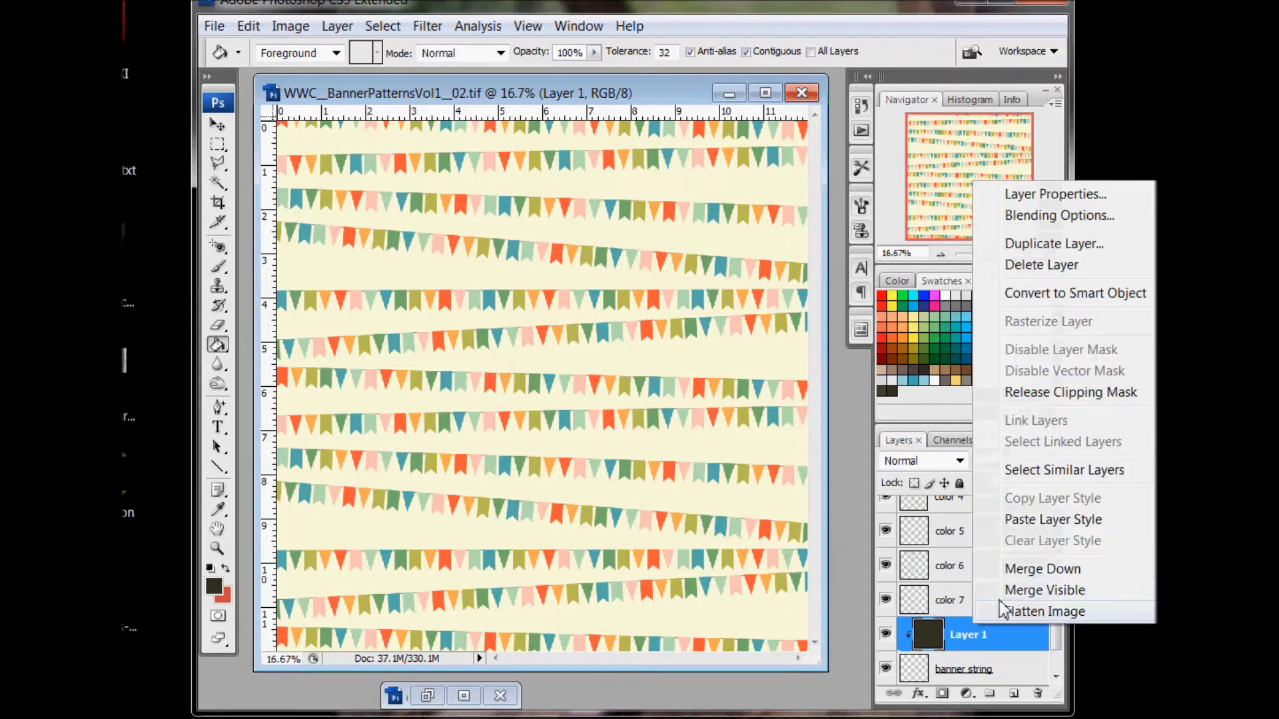
click(1021, 570)
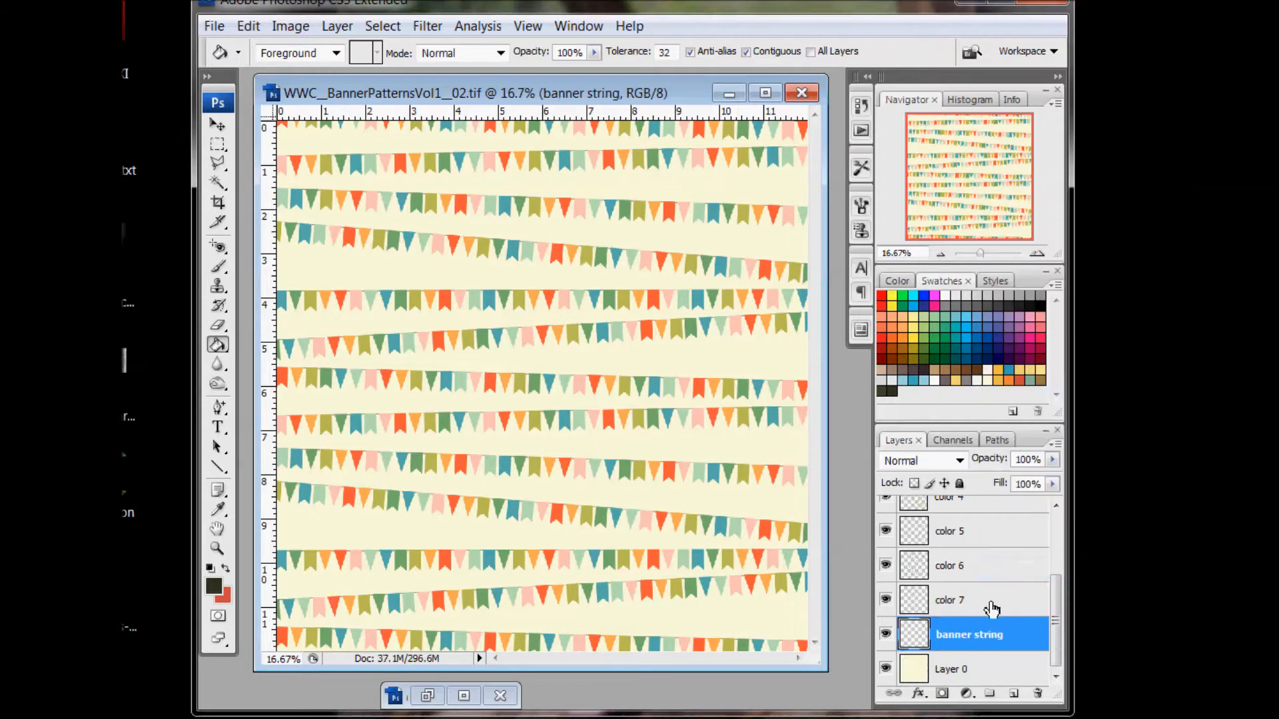
Check which flags belong to the color 7 layer by toggling its visibility, and add a new layer above it.
click(966, 603)
click(886, 600)
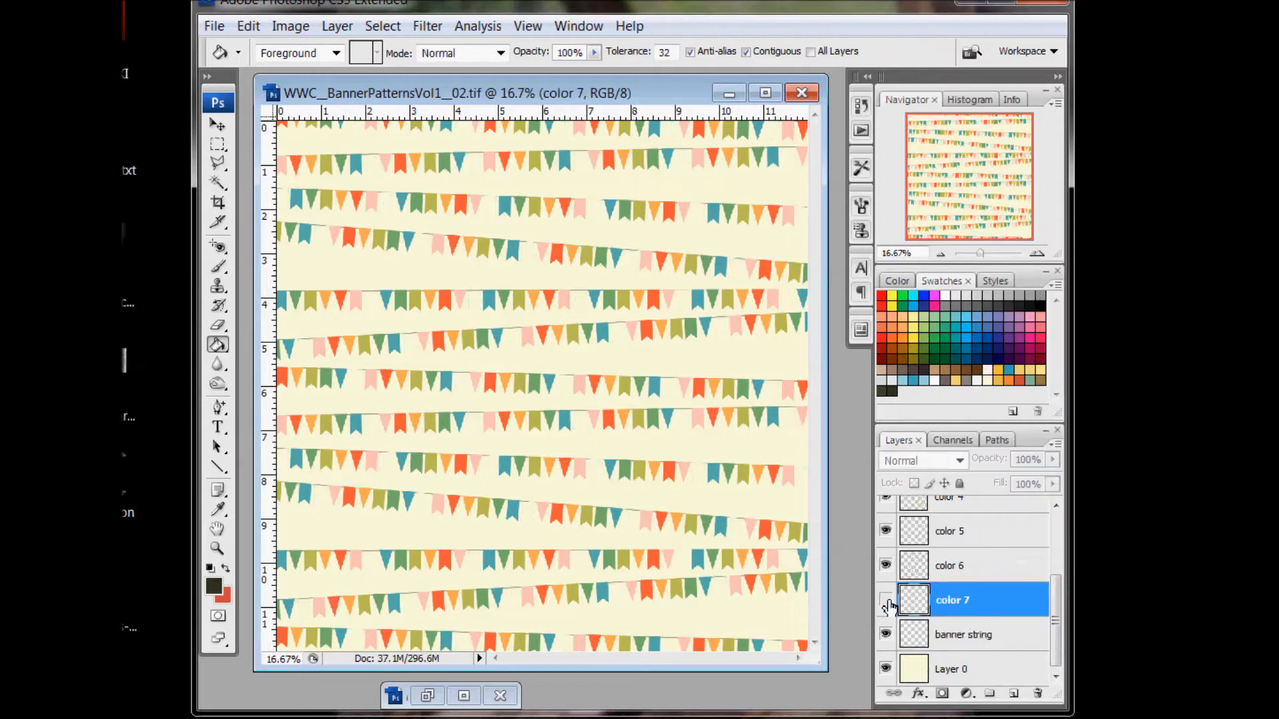
click(886, 601)
click(887, 601)
click(1014, 693)
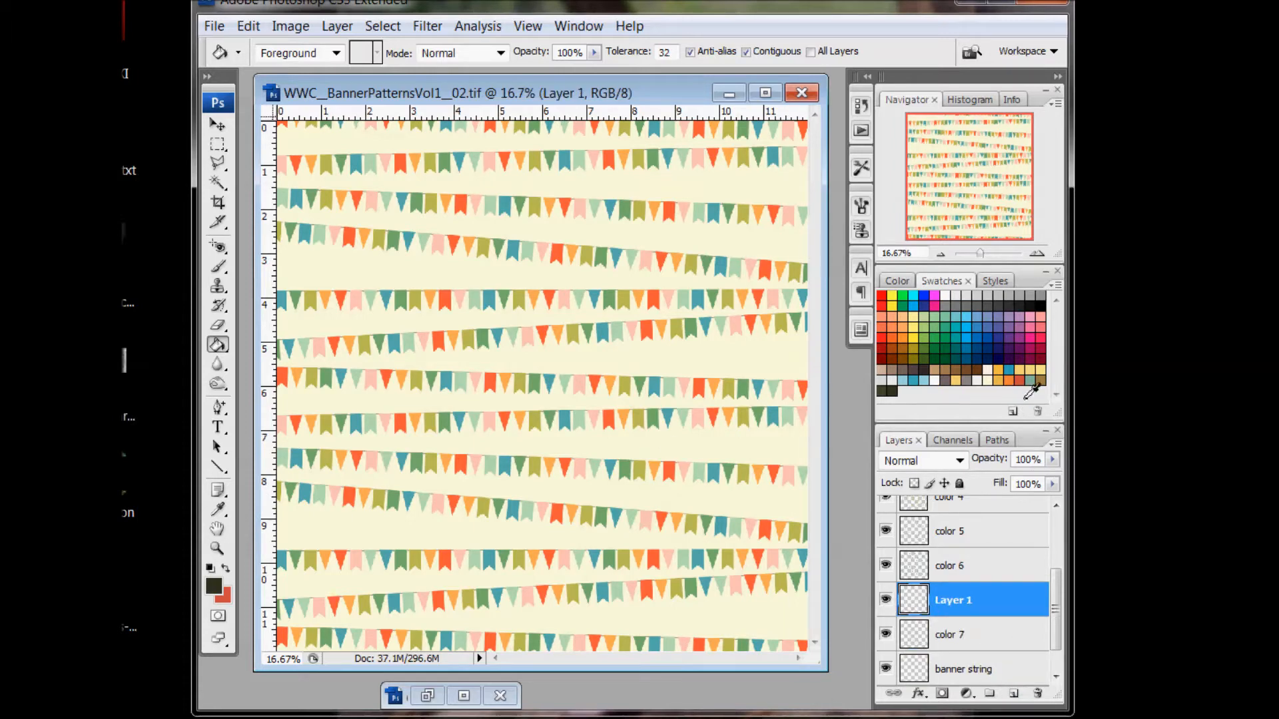
Starting from the muted green swatch, try bright green 6aec9d as foreground colour and swap it for its printable equivalent 83c992.
click(1030, 382)
click(213, 586)
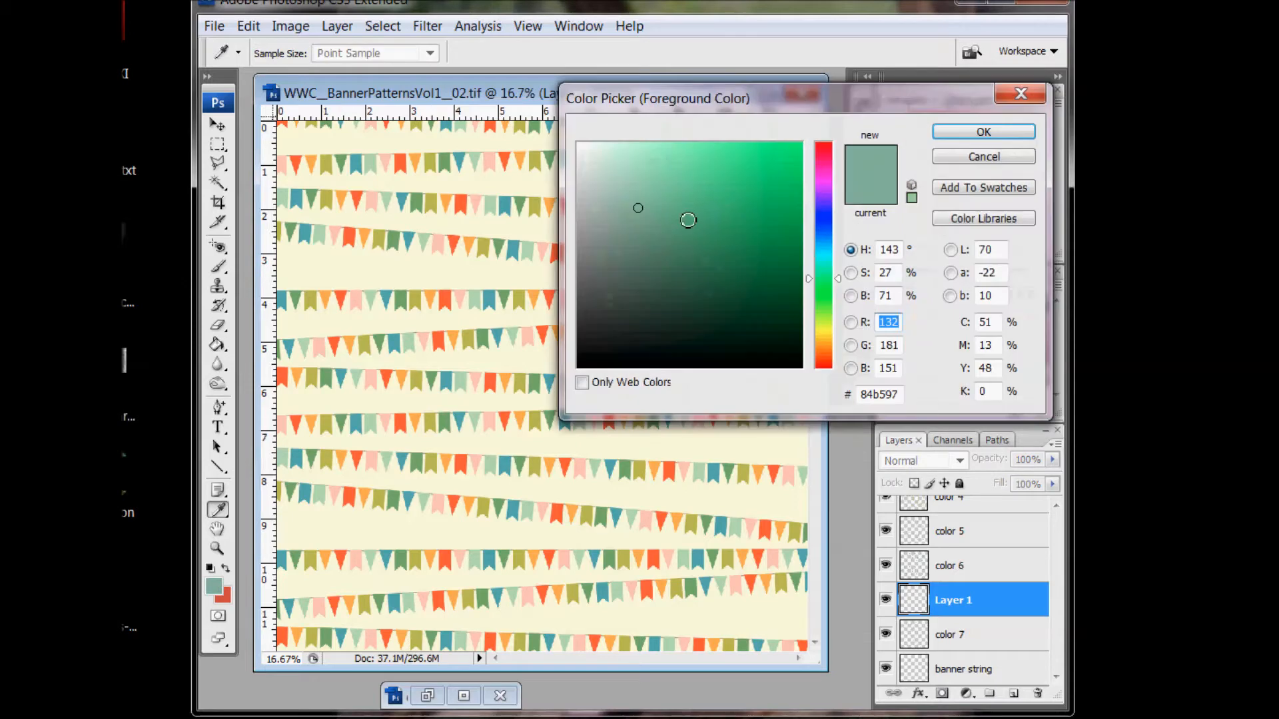
click(625, 187)
click(700, 159)
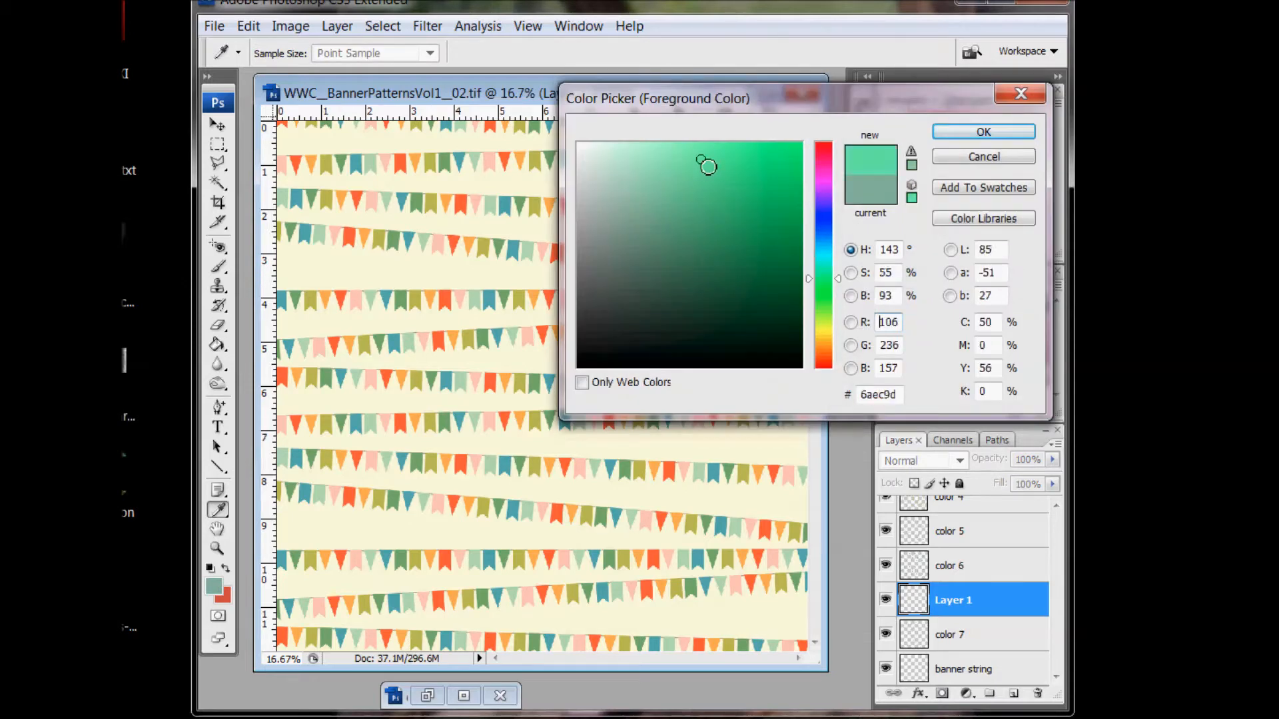
click(913, 167)
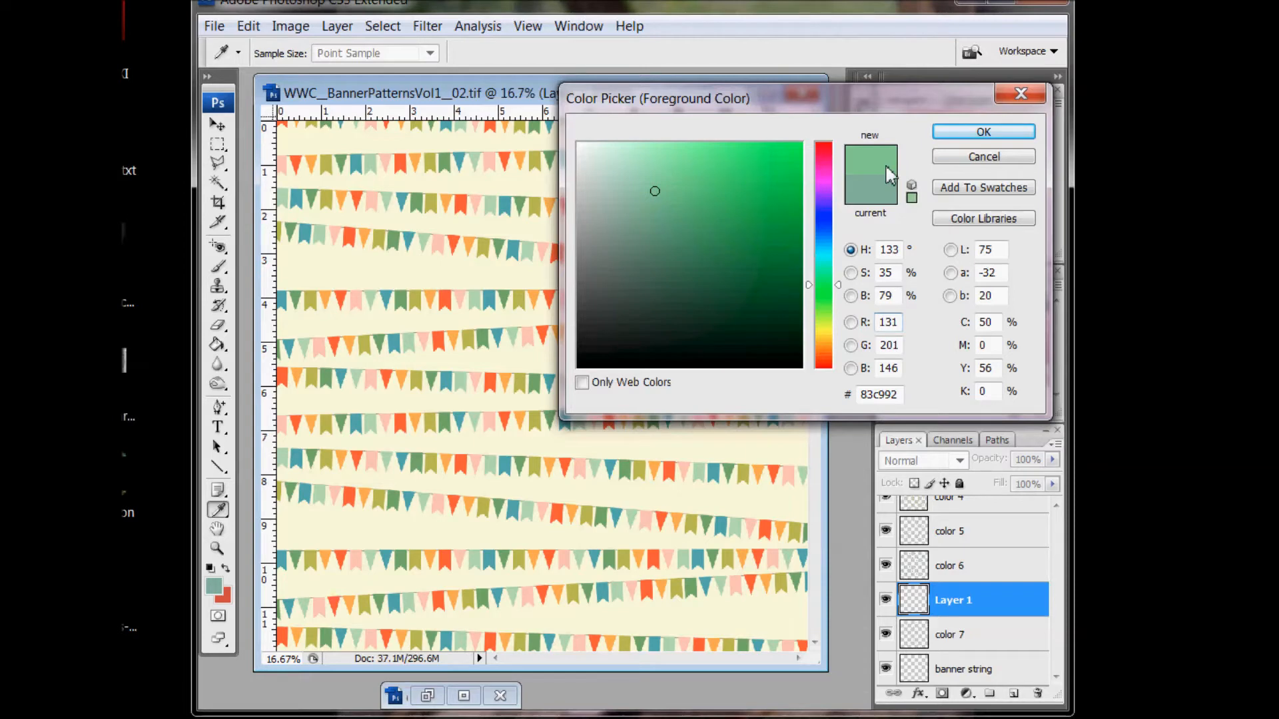
Resample the muted green swatch in the colour picker and set the foreground colour to the lighter tint abd0ba.
drag(929, 100, 816, 106)
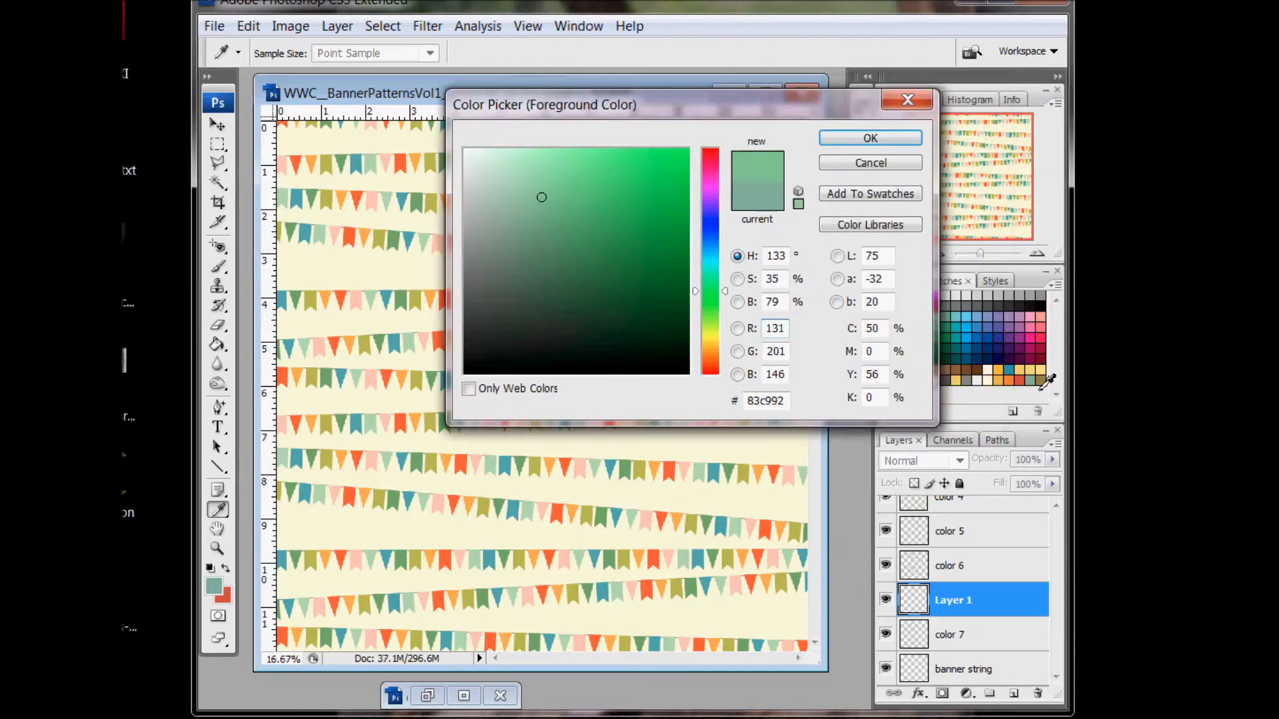
click(1041, 384)
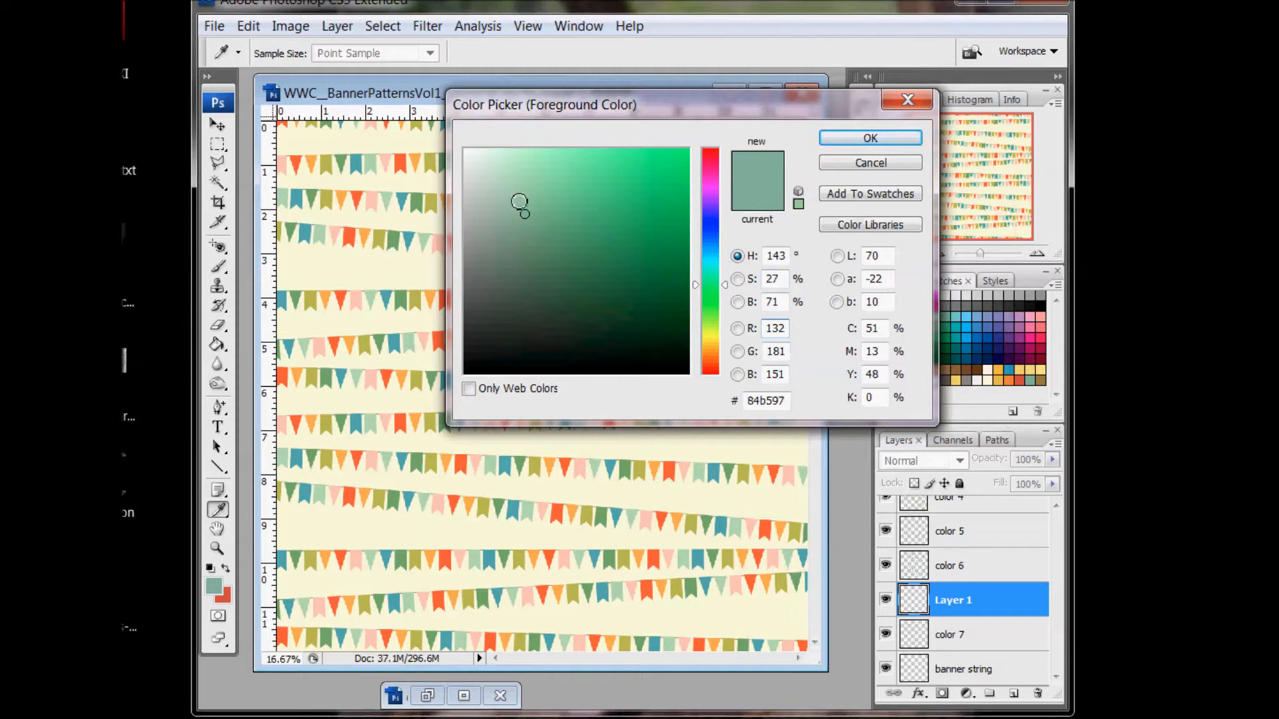
click(504, 190)
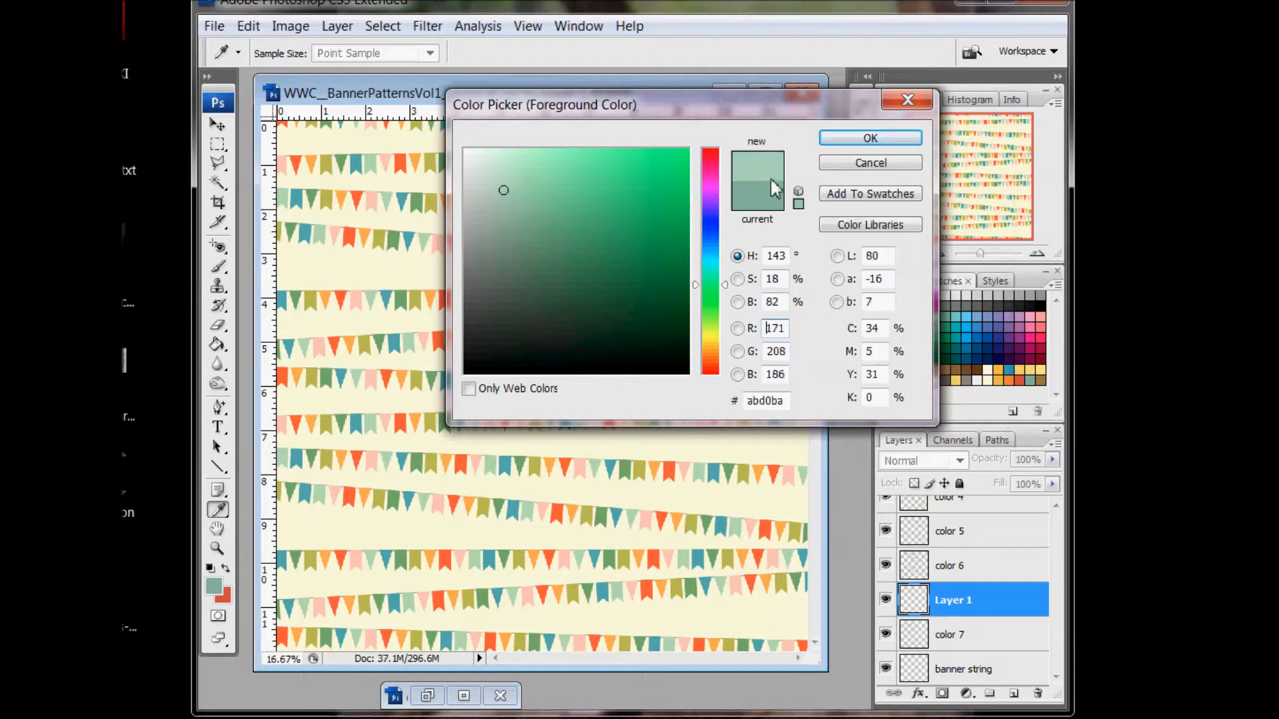
key(g)
key(Return)
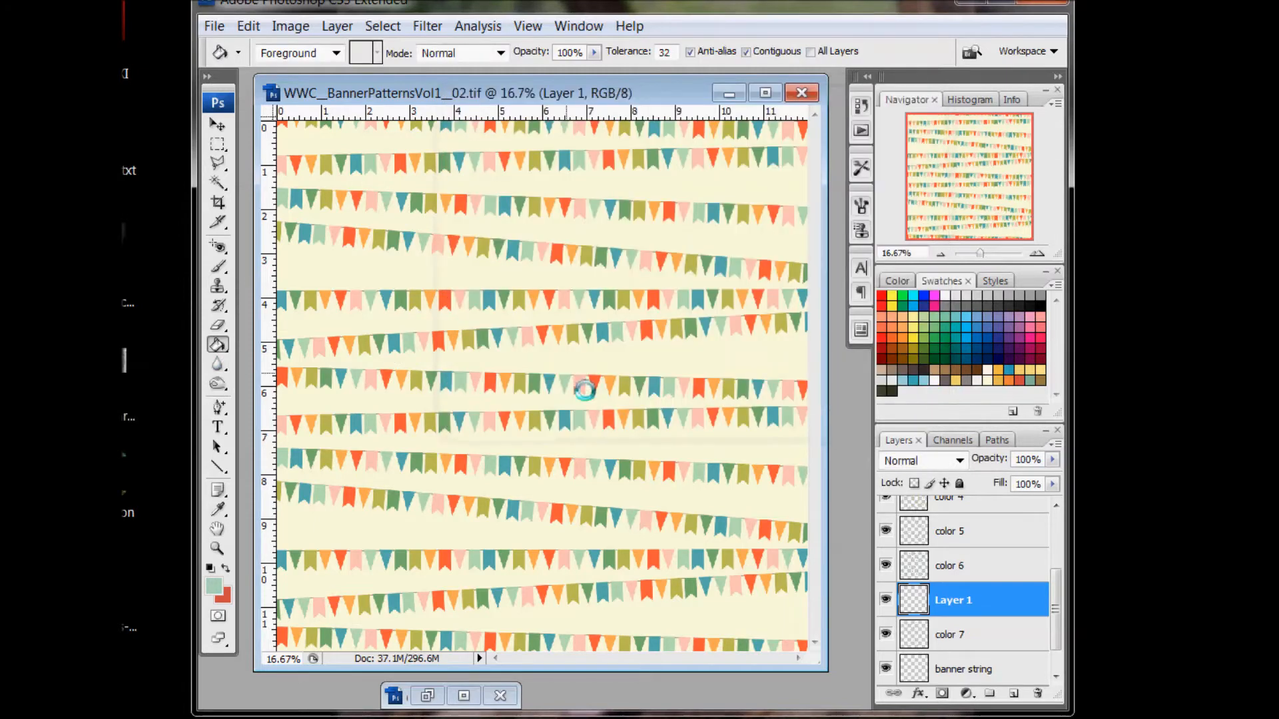
Recolour the color 7 flags by filling the new layer with the light green, clipping it to color 7 and merging down.
click(585, 389)
right_click(967, 600)
click(993, 360)
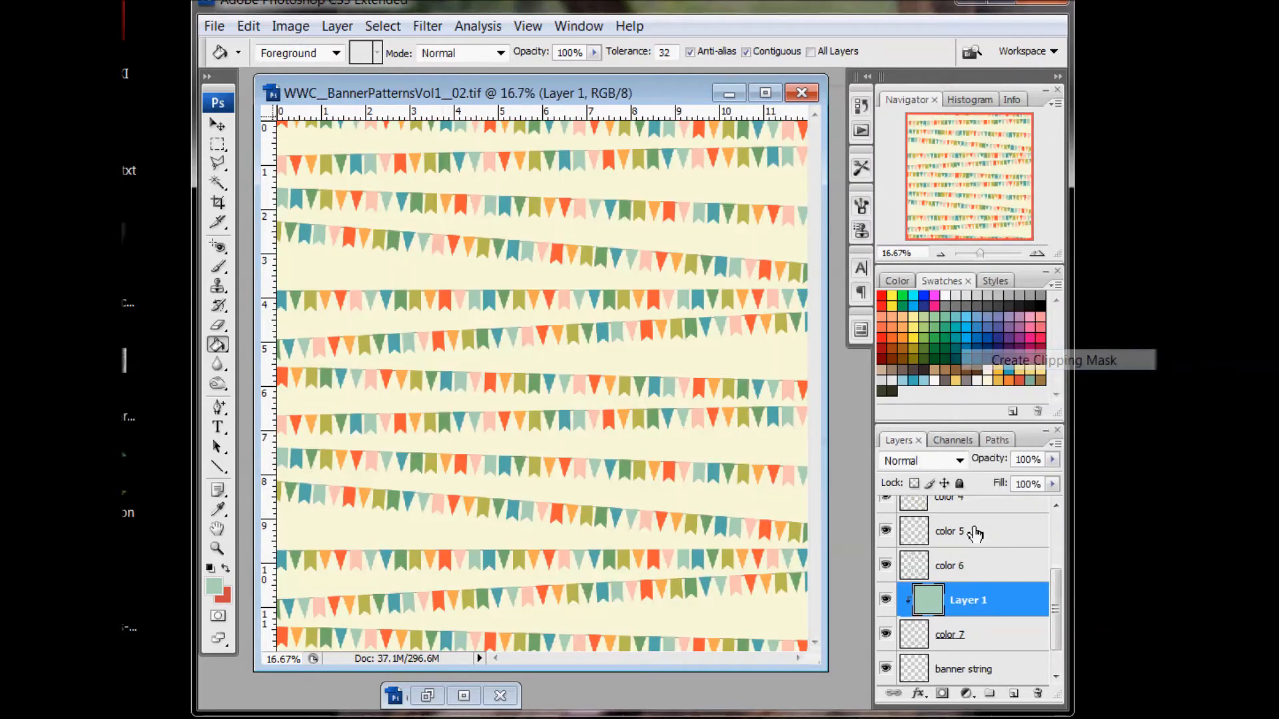
right_click(966, 603)
click(1023, 534)
Recolour the color 6 flags with a new layer above them, filled with the muted green swatch and clipped to color 6.
click(965, 565)
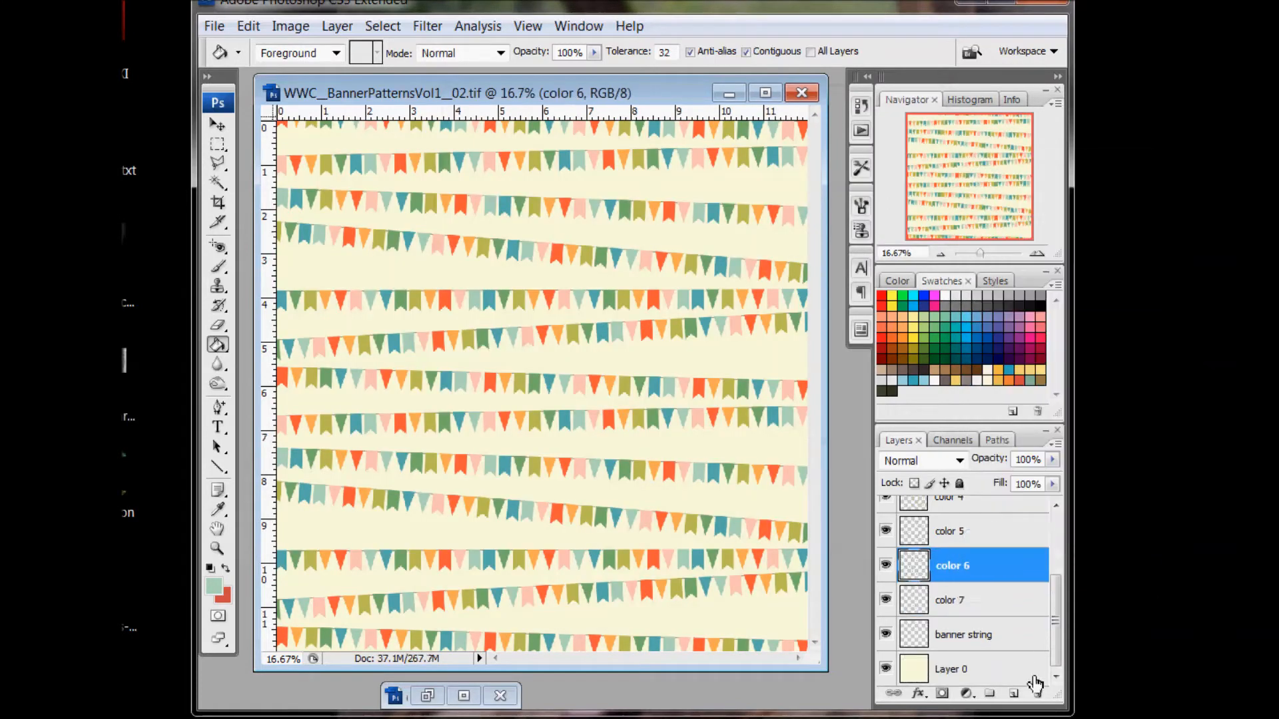
click(1013, 693)
click(218, 510)
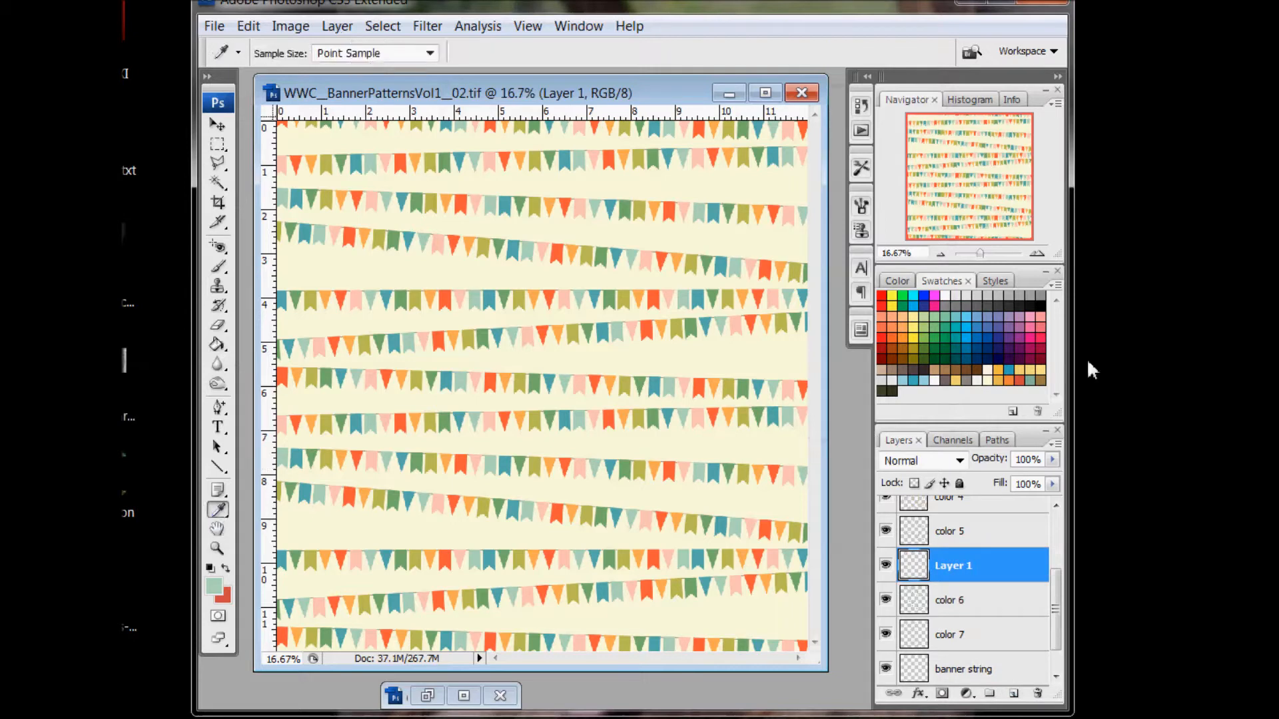
click(1038, 390)
click(218, 345)
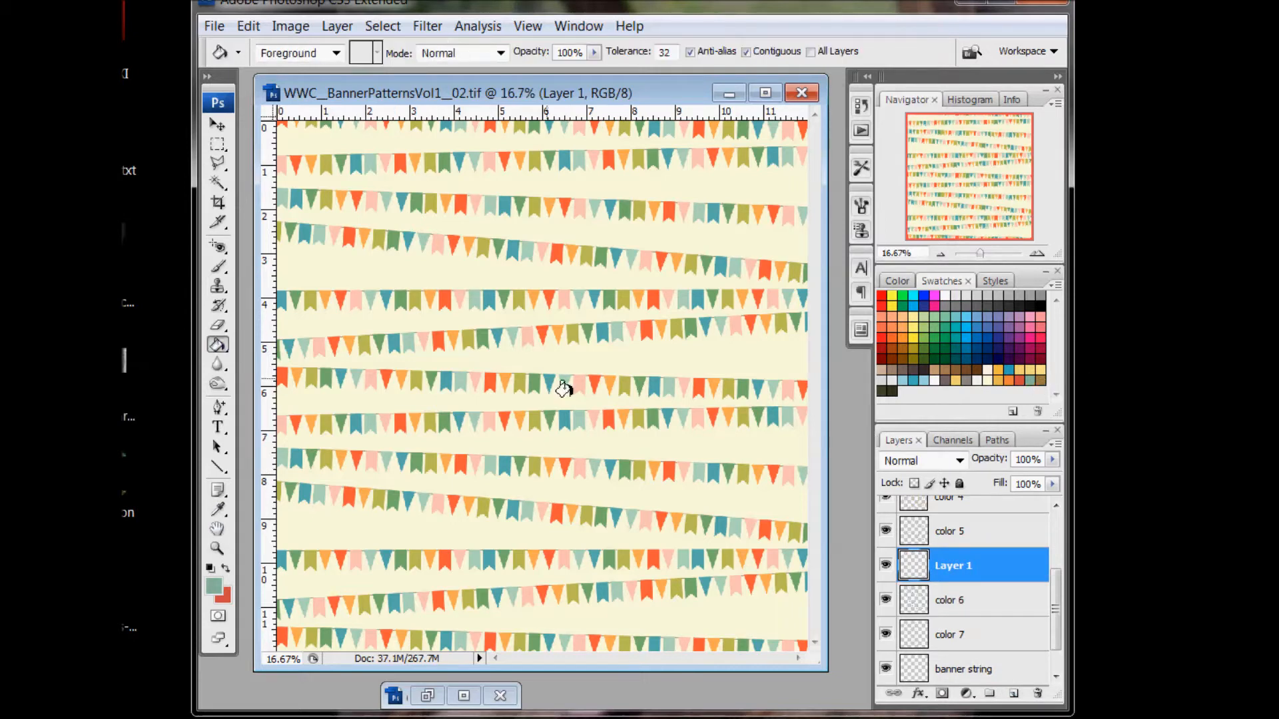
click(564, 388)
right_click(1005, 571)
click(1066, 331)
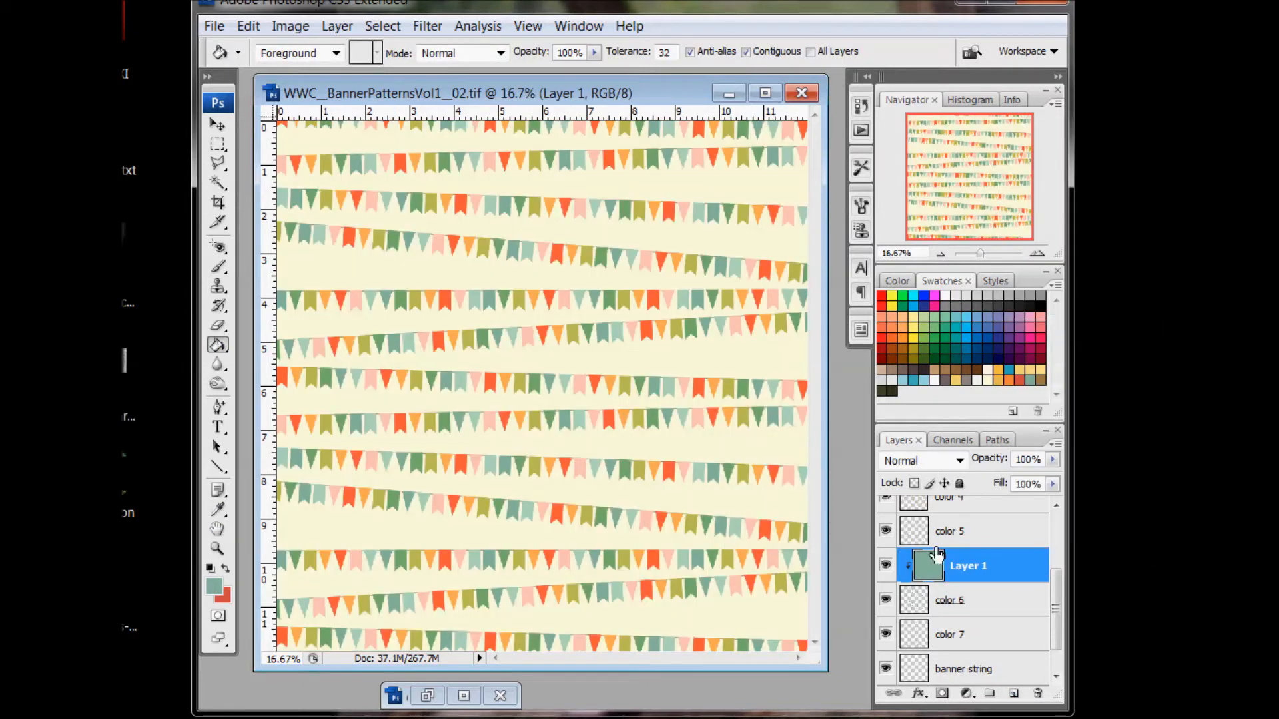
Add a new empty layer directly above the color 5 layer.
click(964, 536)
click(1013, 694)
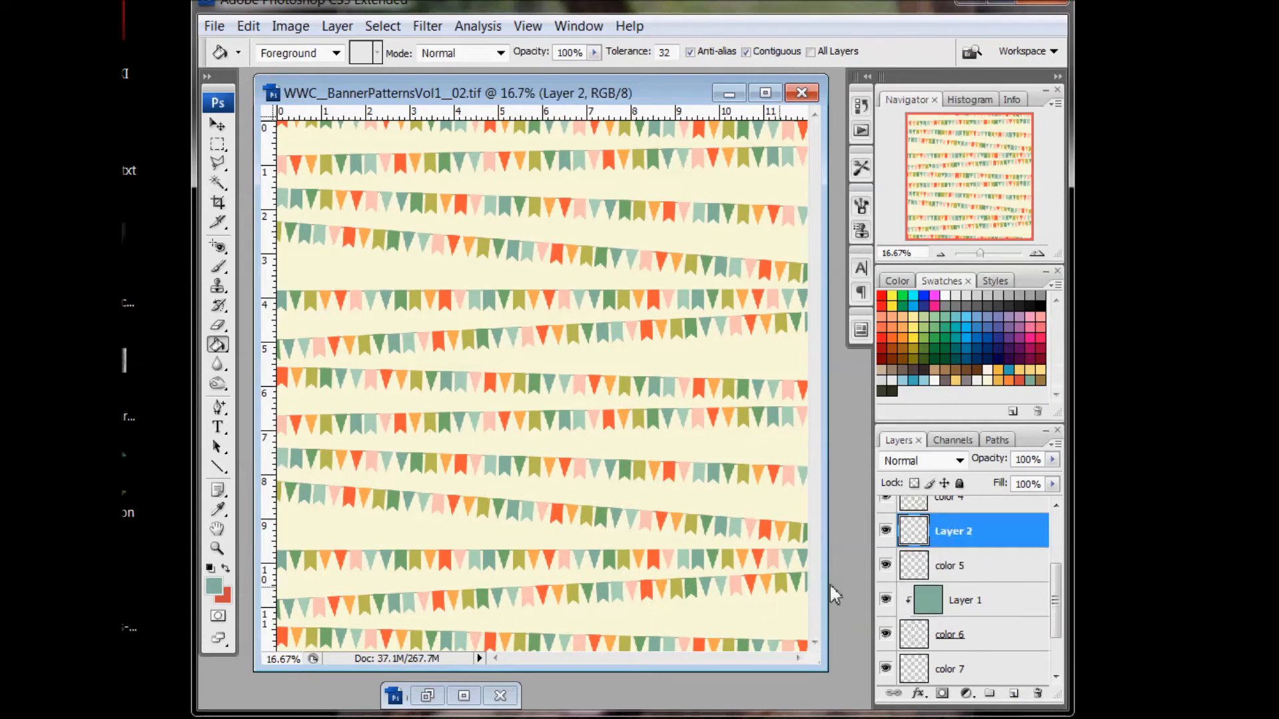
Merge the clipped green Layer 1 down into color 6 and sample the brown swatch as the foreground colour.
right_click(981, 600)
click(1019, 541)
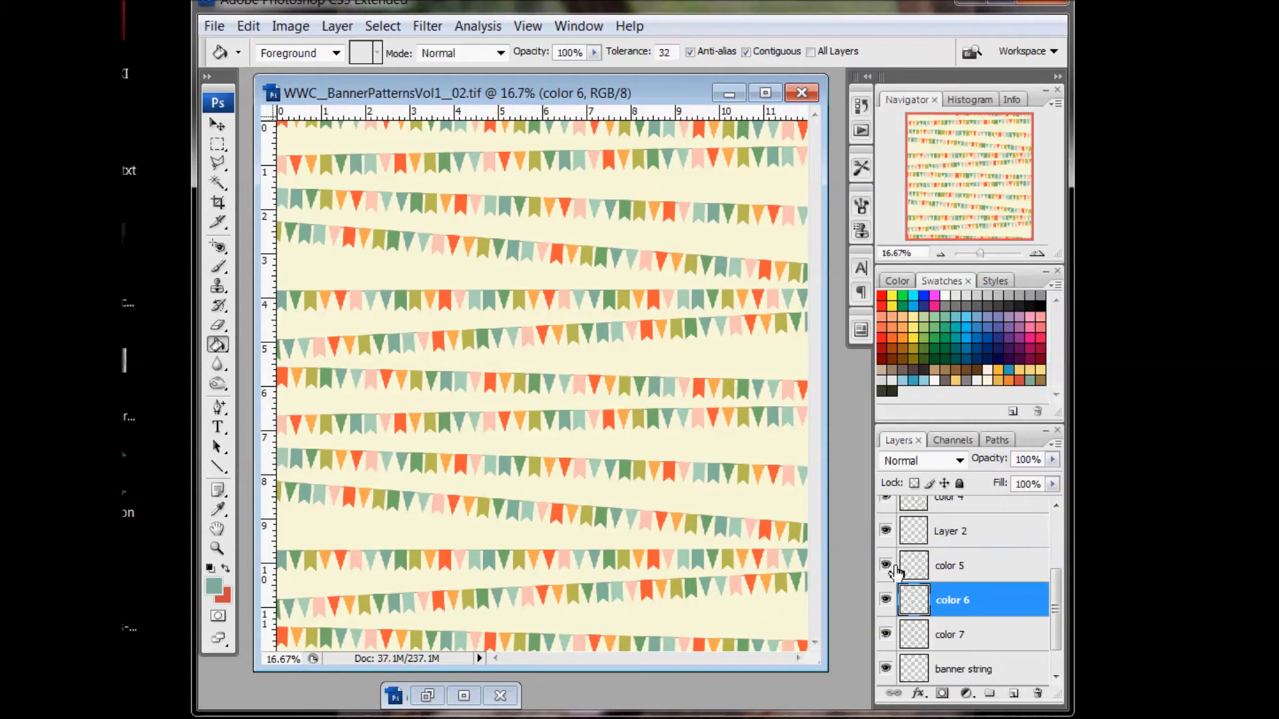
click(218, 510)
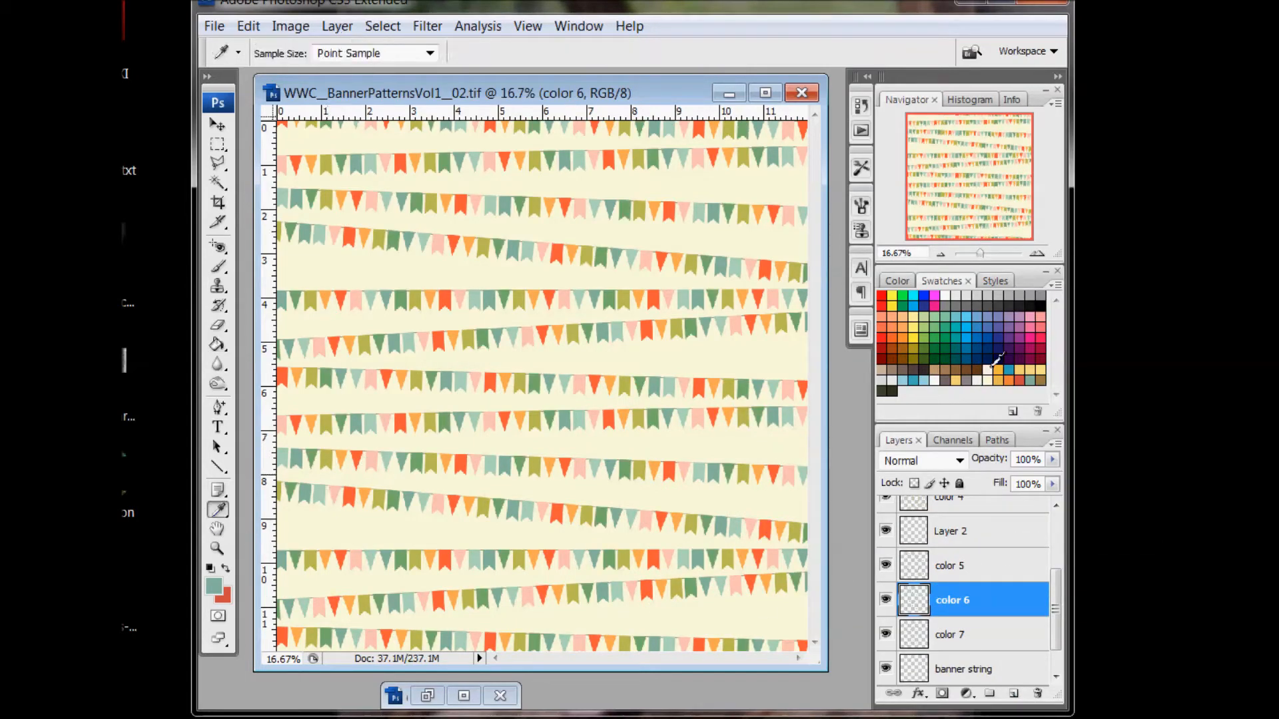
click(1040, 380)
click(218, 344)
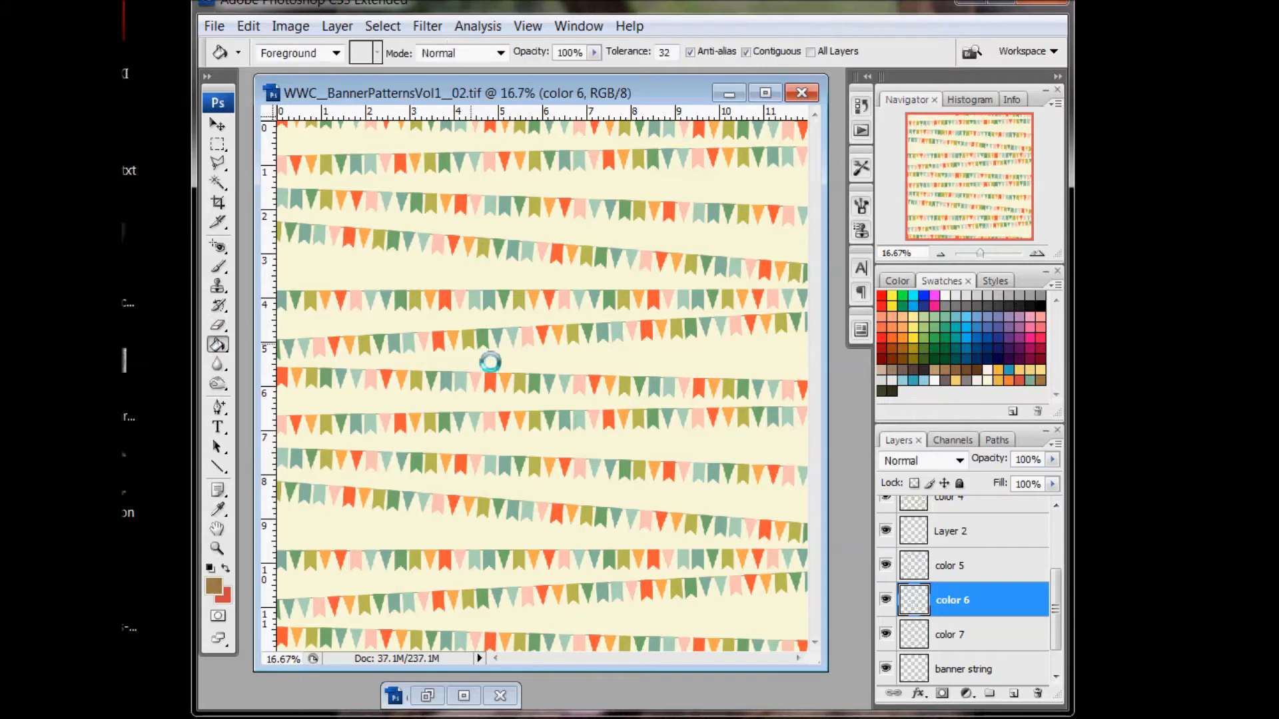
click(490, 362)
right_click(985, 609)
click(946, 607)
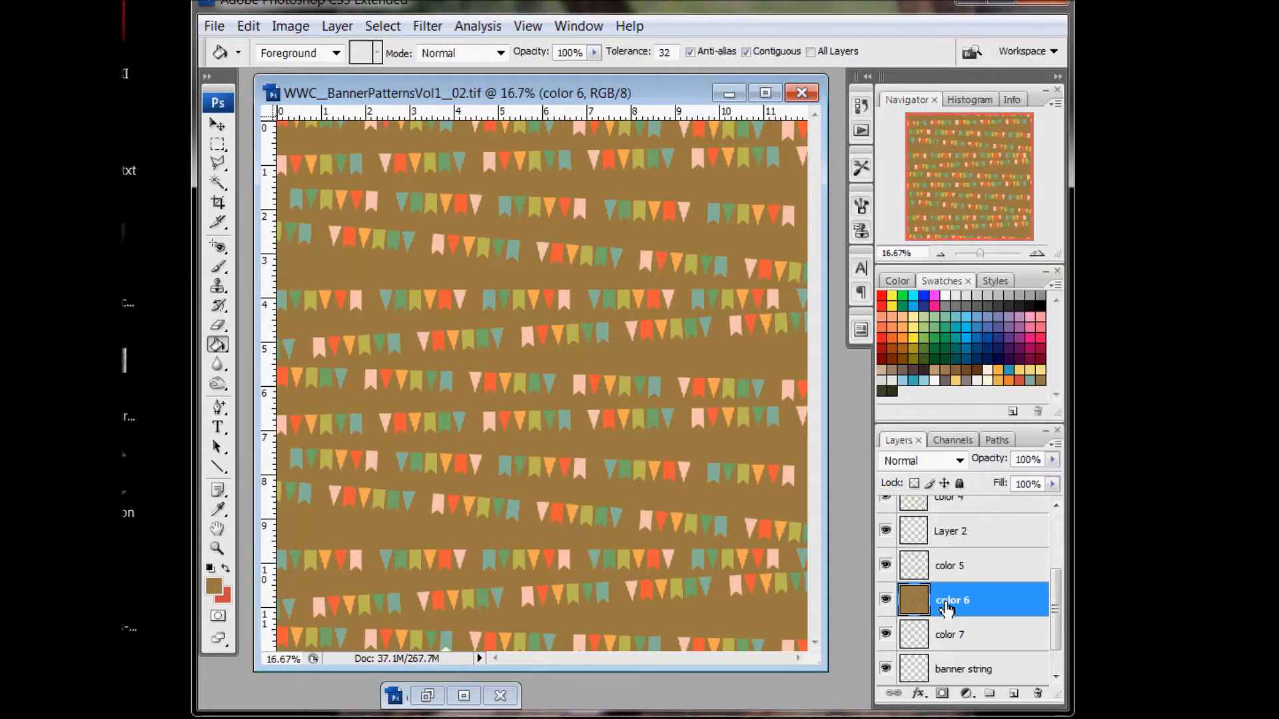
click(248, 26)
click(226, 48)
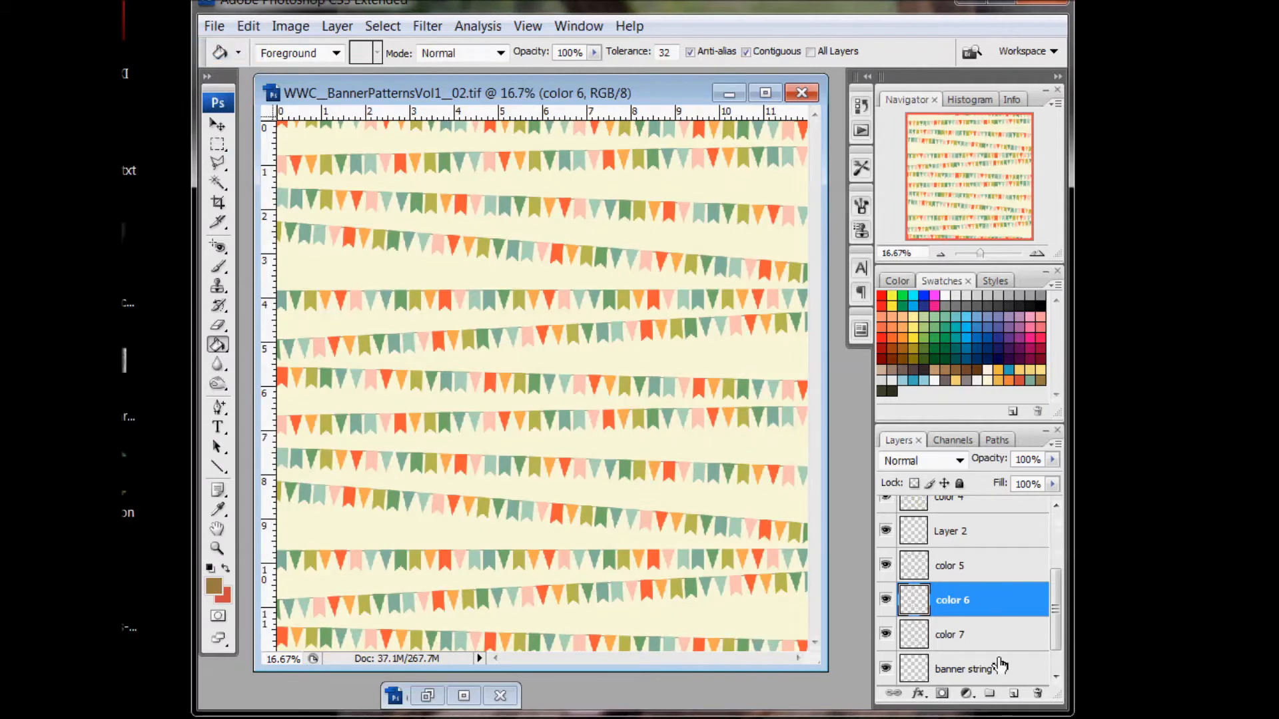
Recolour the color 6 flags with a new layer above them, filled with brown, clipped to color 6 and merged down.
click(1021, 695)
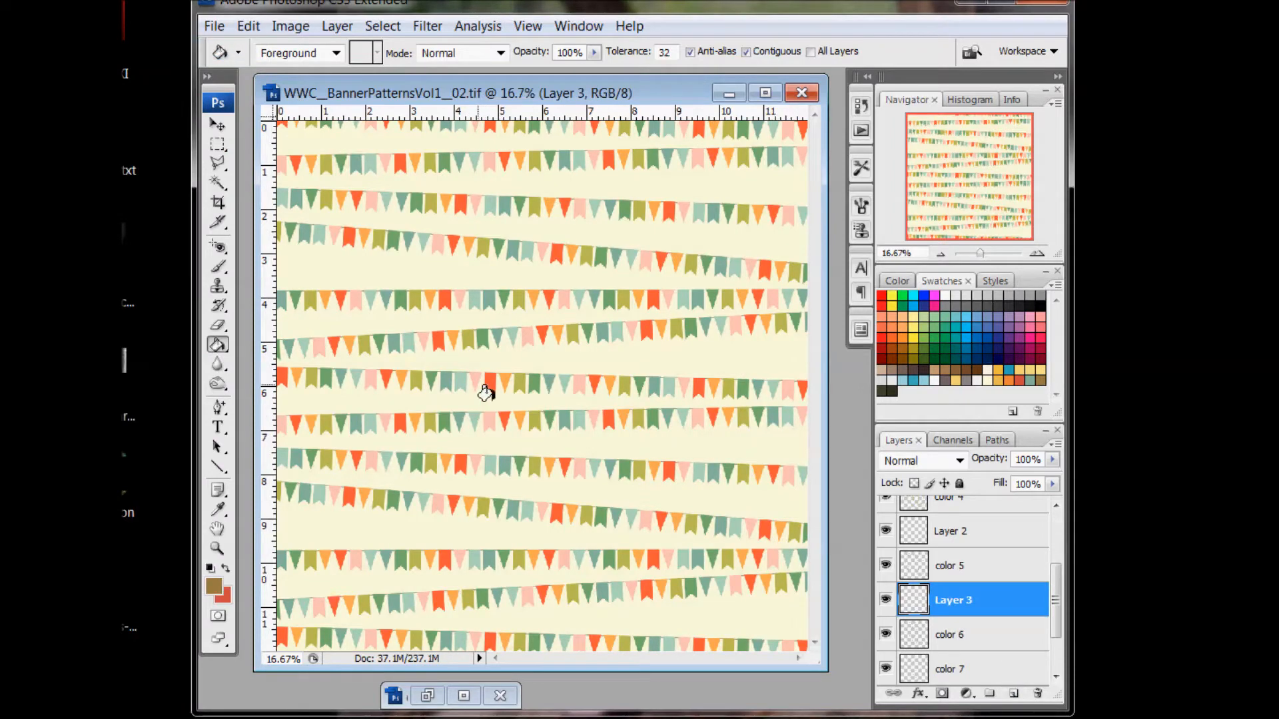
click(491, 392)
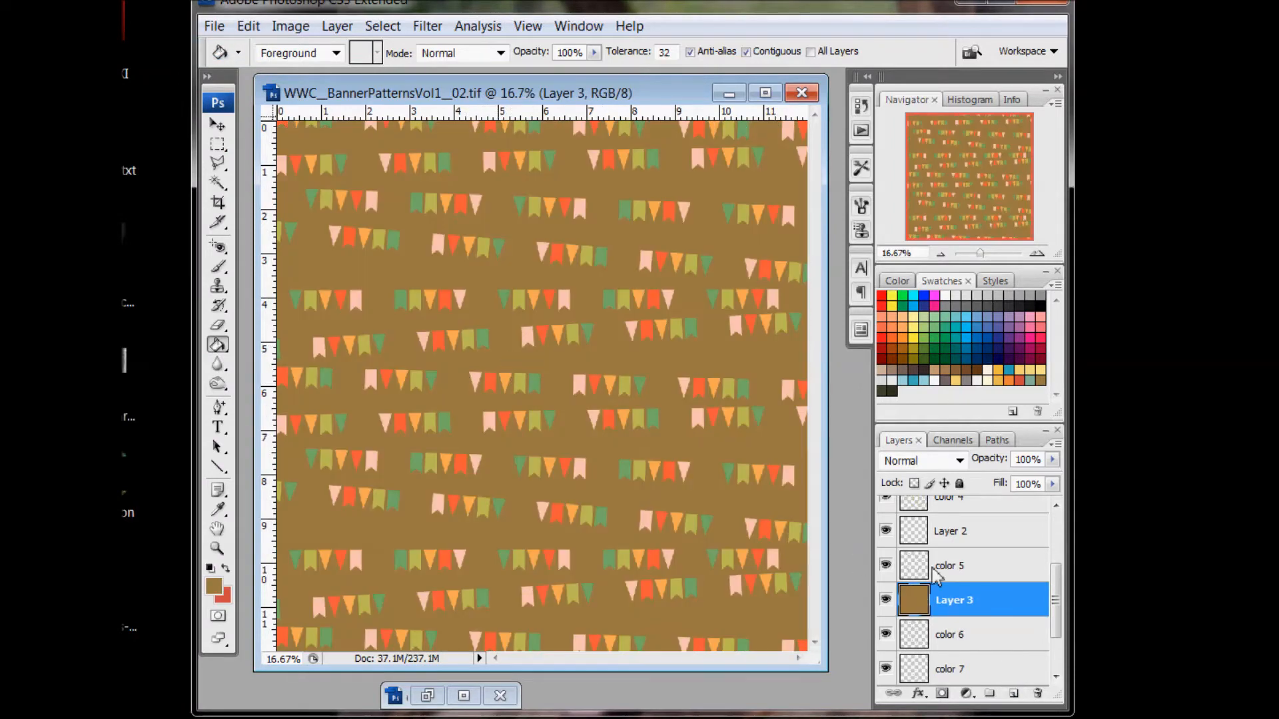
right_click(964, 614)
click(1053, 366)
right_click(965, 603)
click(1011, 544)
Recolour the color 5 flags with a new layer filled with the golden yellow swatch, clipped to color 5 and merged down.
click(976, 567)
click(1013, 694)
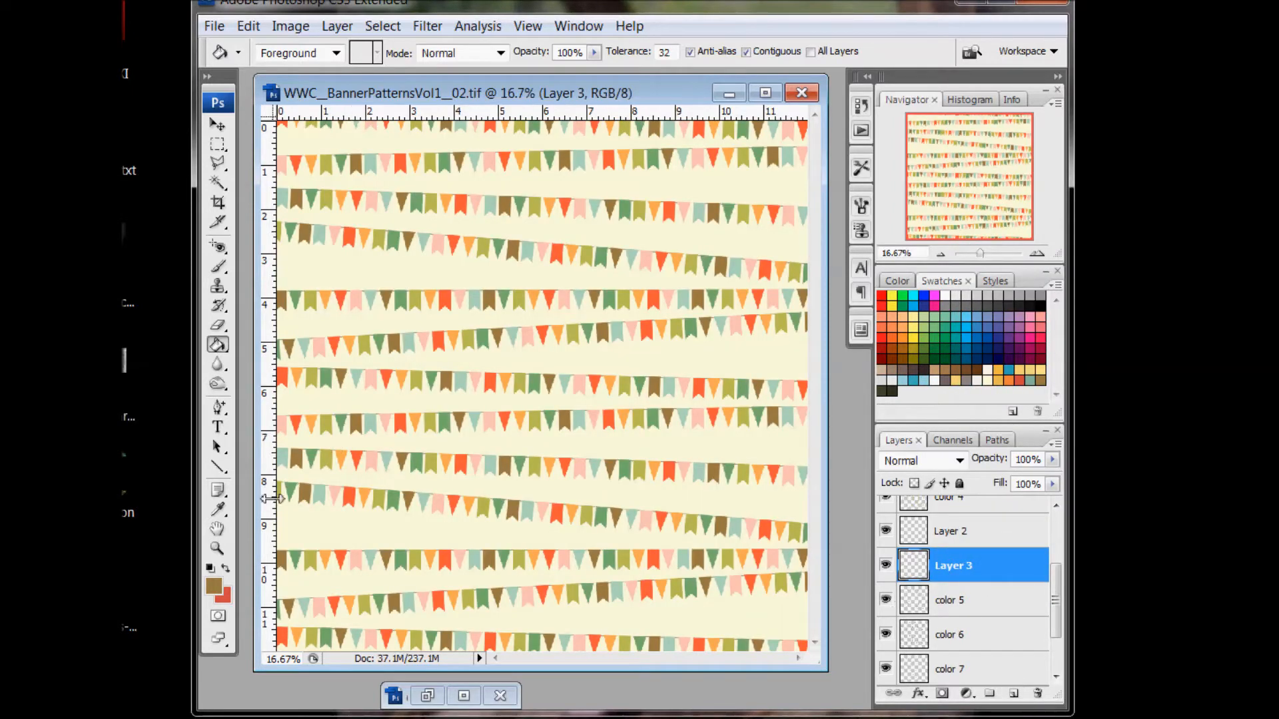
click(218, 509)
click(999, 381)
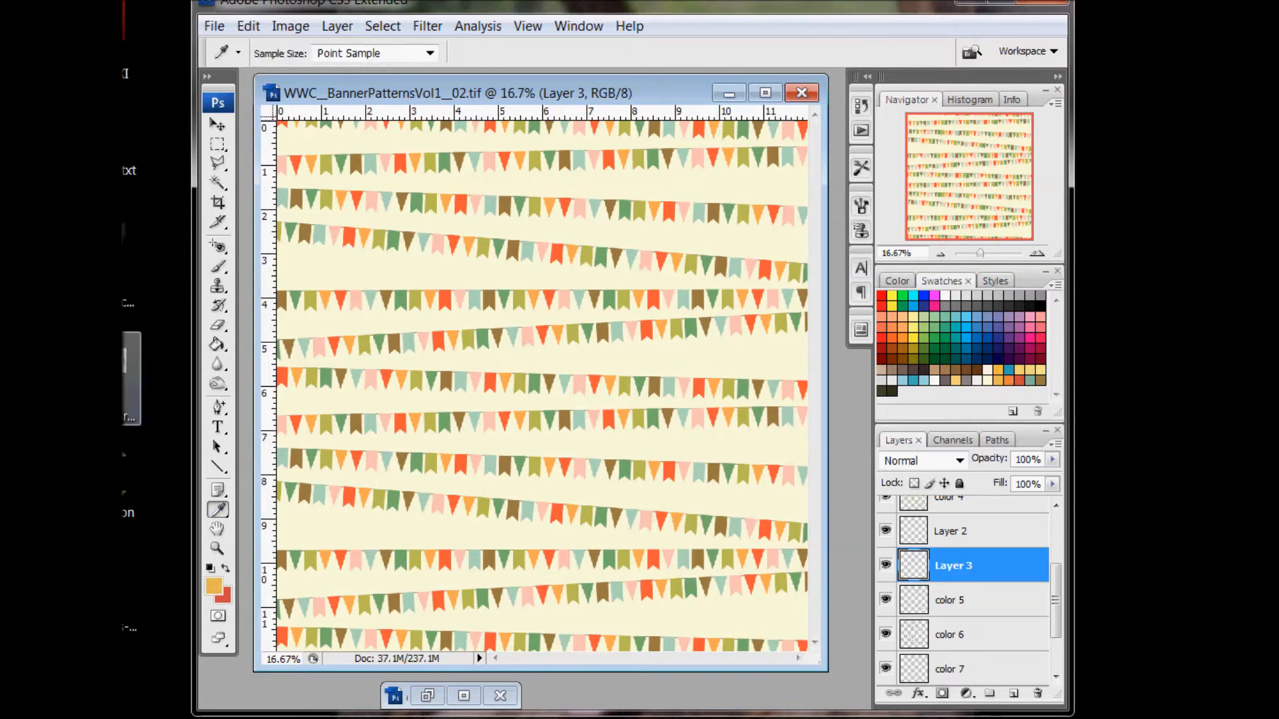
click(215, 345)
click(714, 448)
right_click(969, 566)
click(1060, 324)
right_click(969, 567)
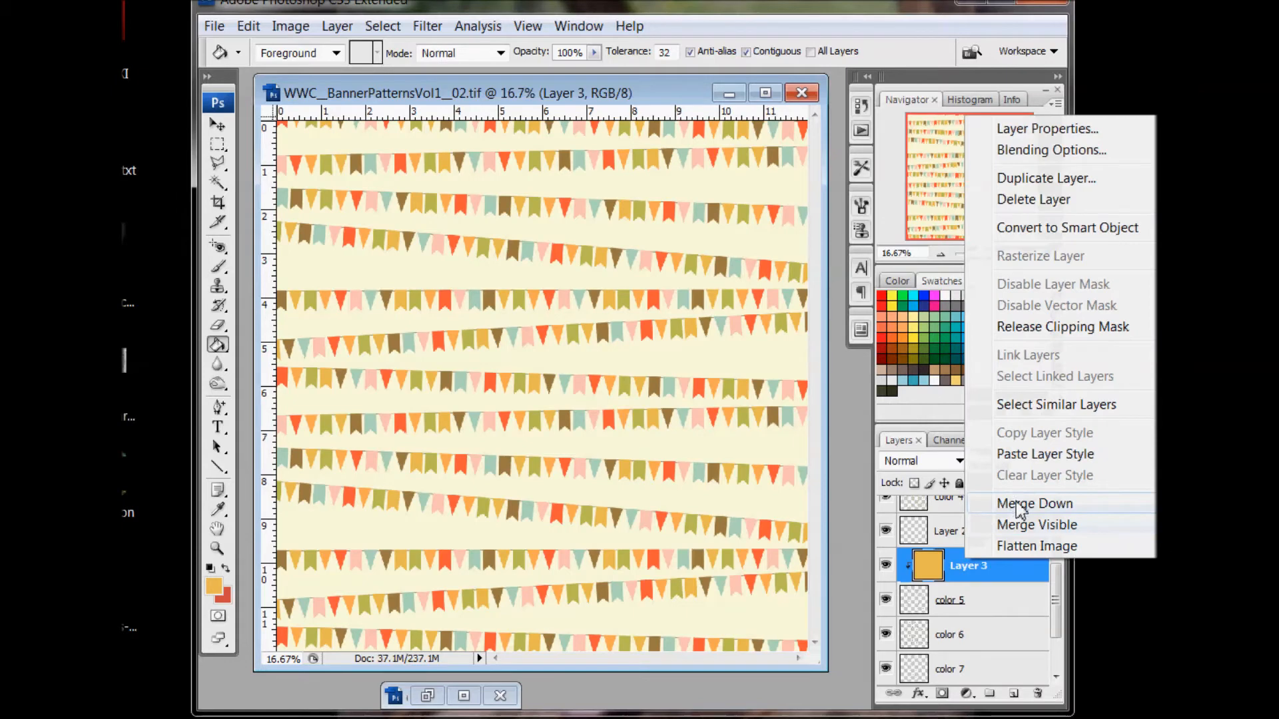
click(1036, 501)
Add a new layer above Layer 2 and sample the orange swatch as the foreground colour for the Paint Bucket.
click(990, 538)
click(1013, 692)
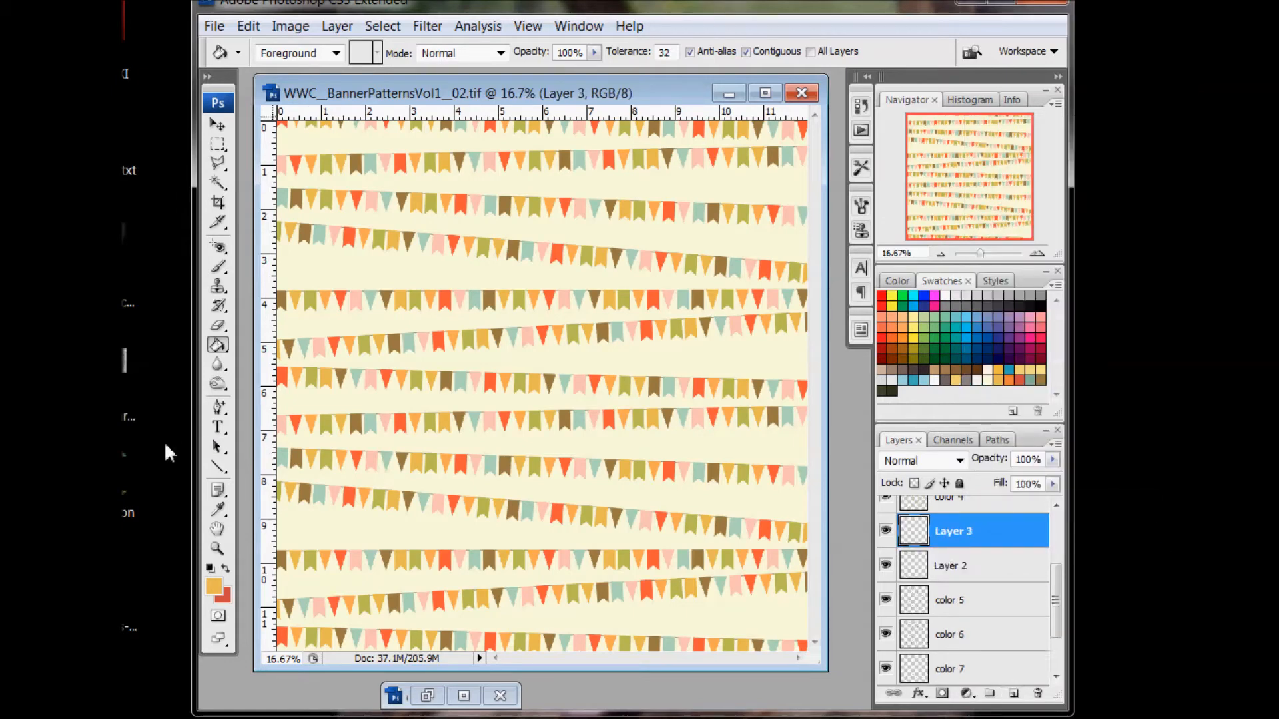
click(218, 509)
click(999, 381)
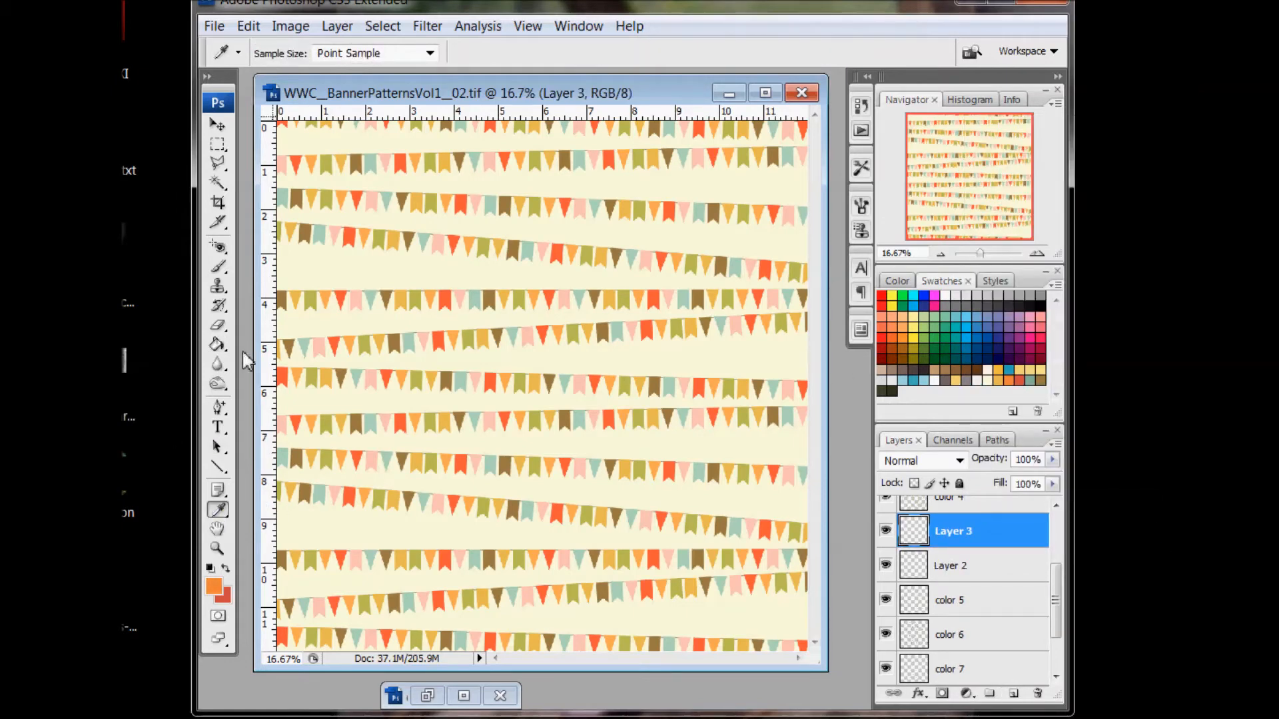
click(217, 346)
Fill the new layer with orange, clip it to Layer 2 and merge it down.
click(488, 392)
right_click(971, 533)
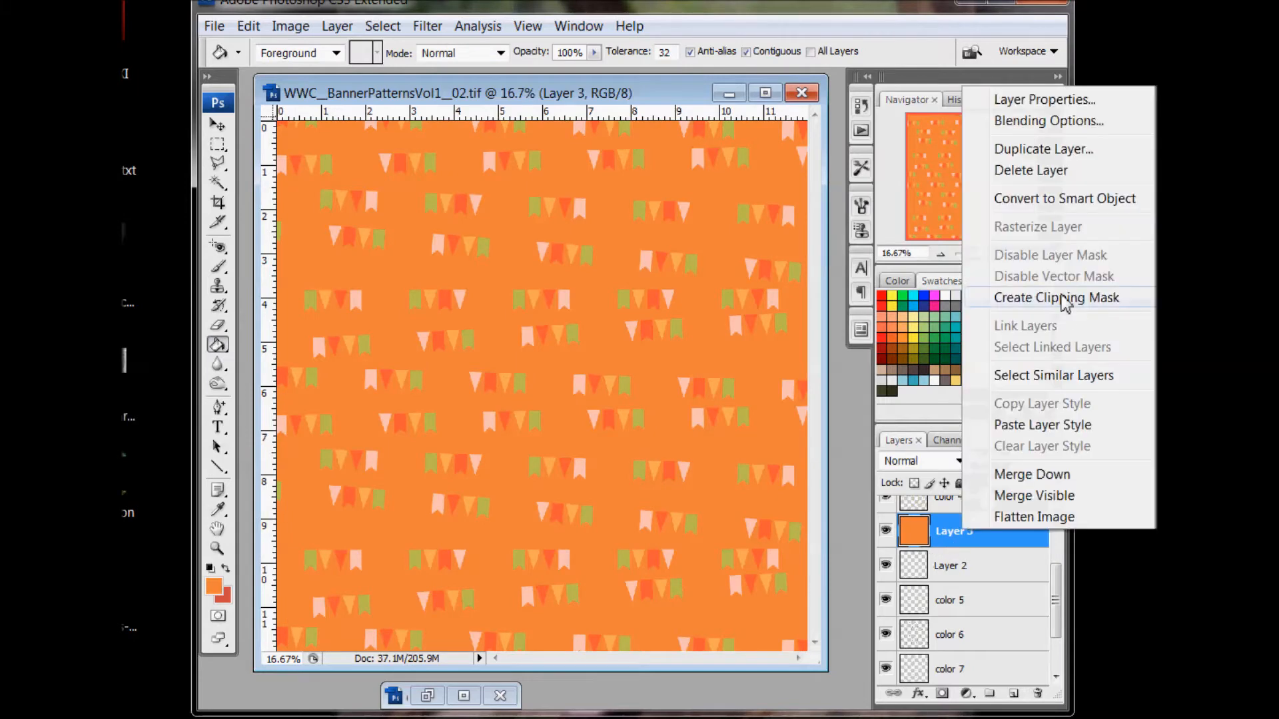
click(1059, 294)
right_click(971, 534)
Add a new empty layer directly above the color 4 layer and keep it selected for filling.
scroll(993, 527, up, 3)
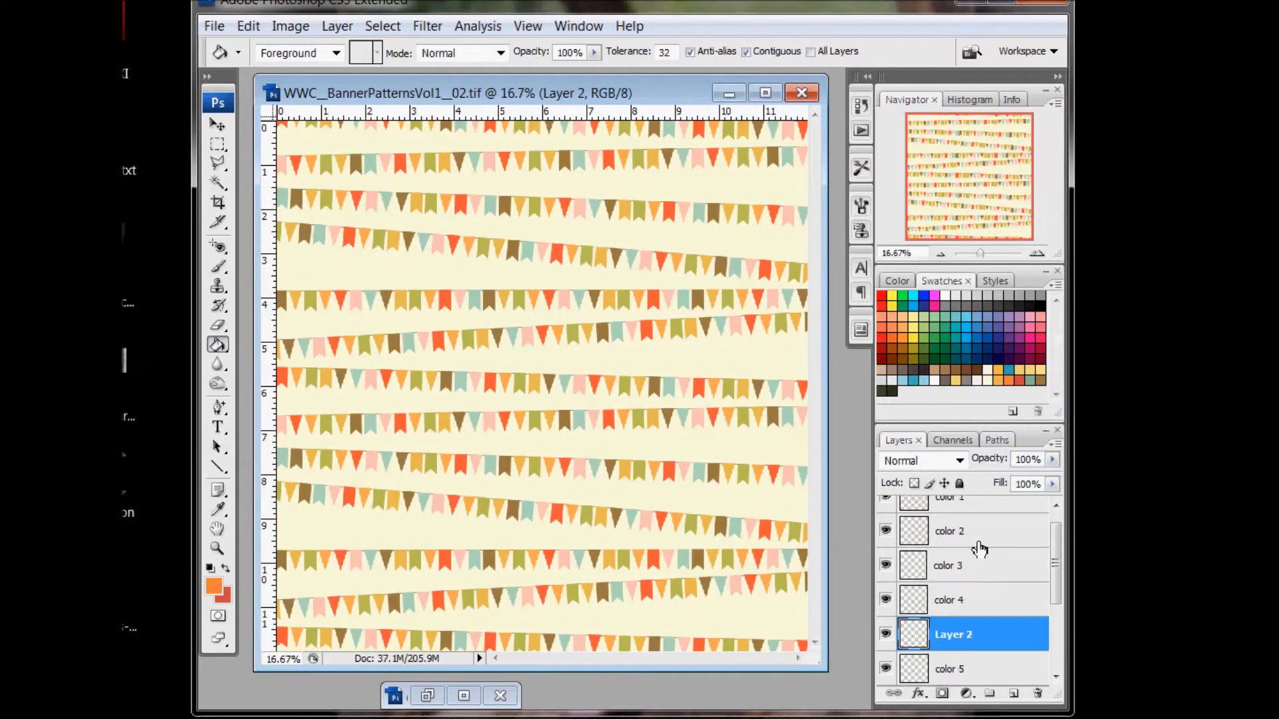
click(946, 601)
click(1013, 694)
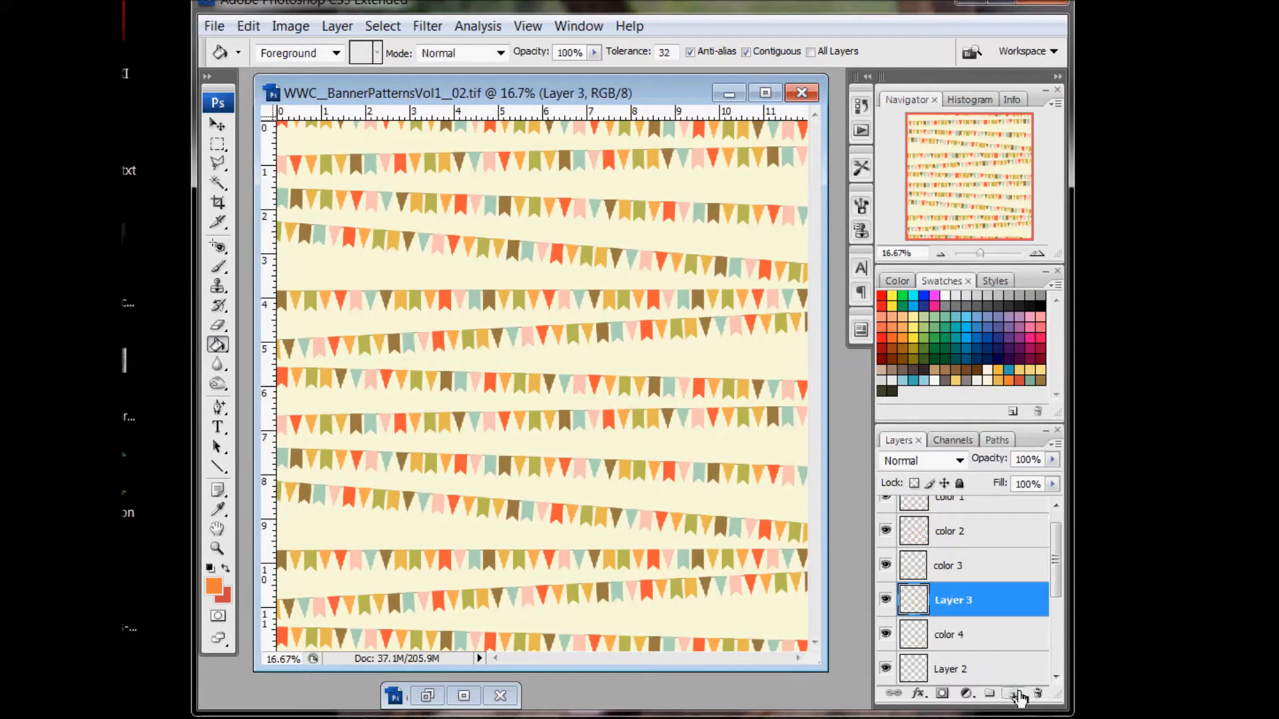
scroll(939, 666, down, 1)
click(949, 638)
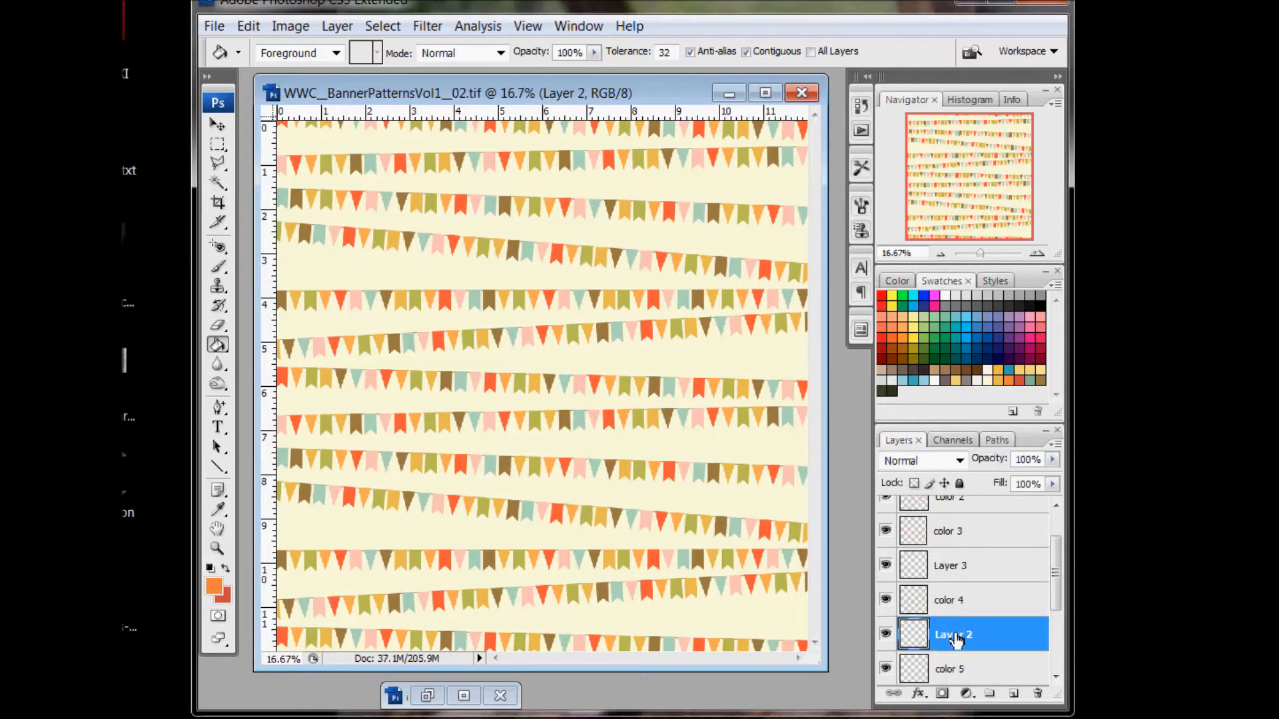
click(943, 602)
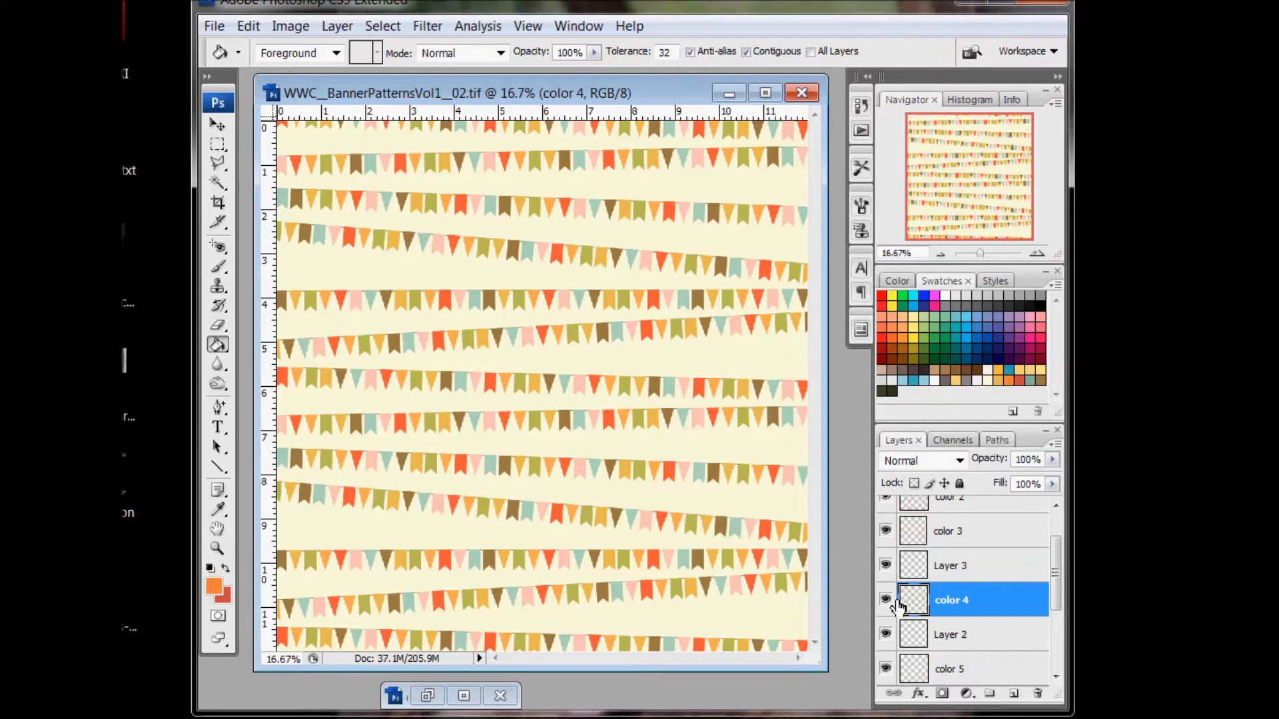
click(959, 570)
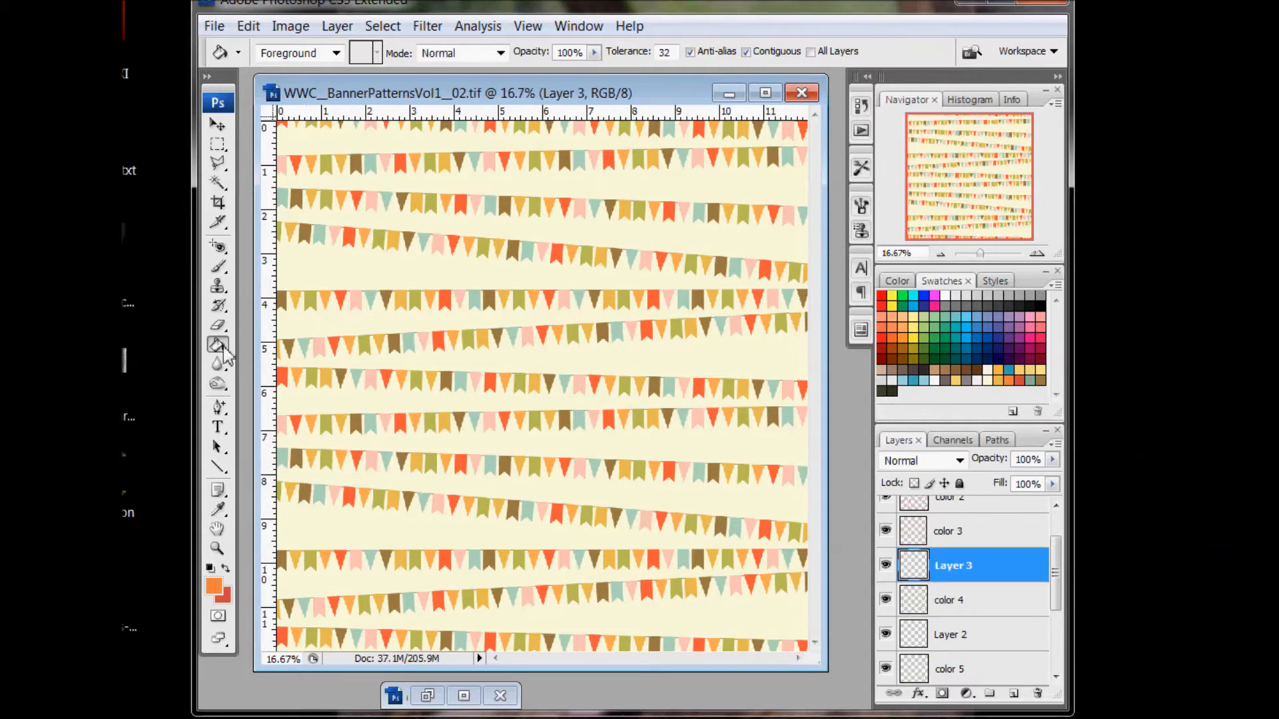
Recolour the color 4 flags by filling the new layer with orange, clipping it to color 4 and merging down.
click(576, 371)
right_click(999, 571)
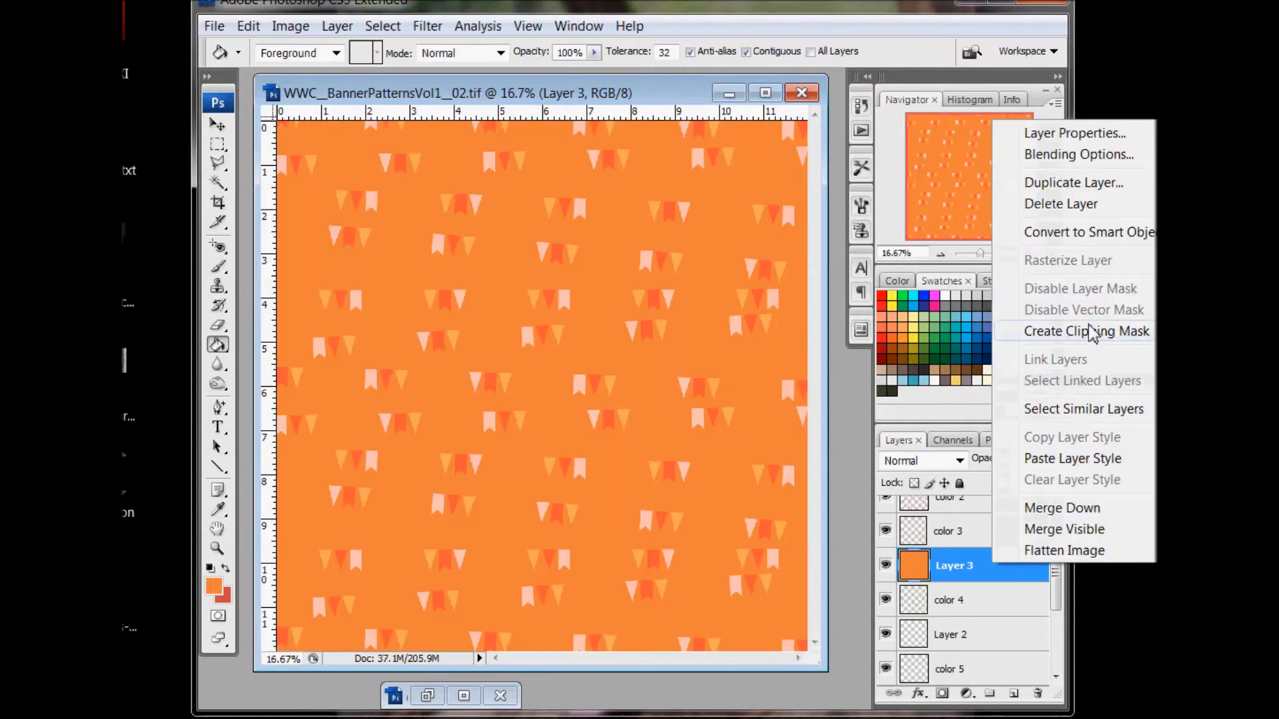
click(1096, 331)
right_click(989, 566)
click(1019, 504)
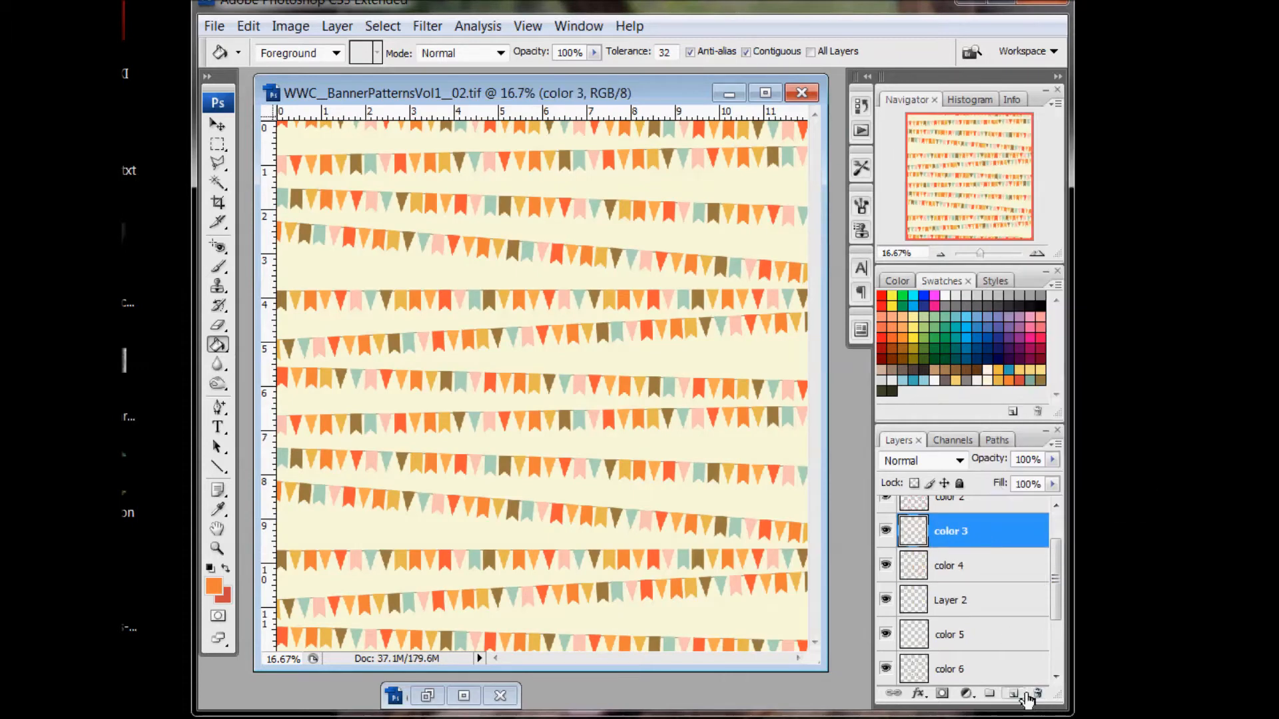
Recolour the color 3 flags with a new layer filled with the red background colour, clipped to color 3 and merged down.
click(225, 568)
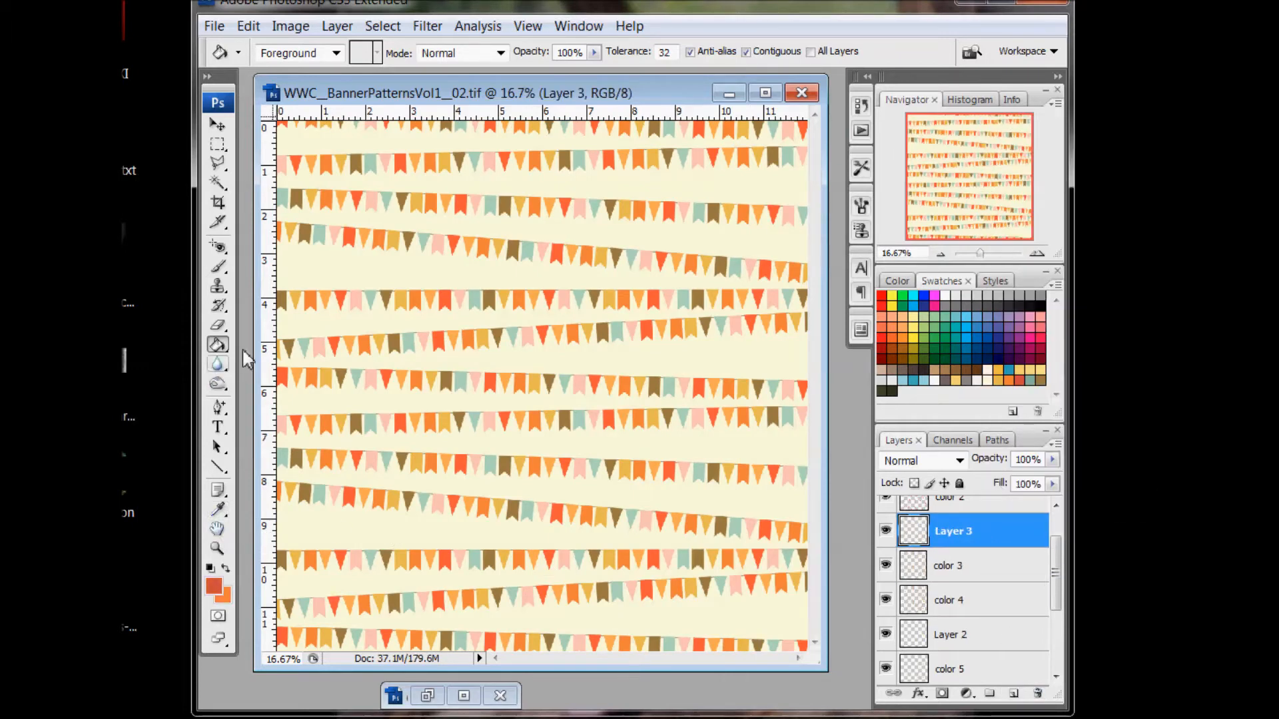
click(483, 380)
right_click(977, 548)
click(1025, 308)
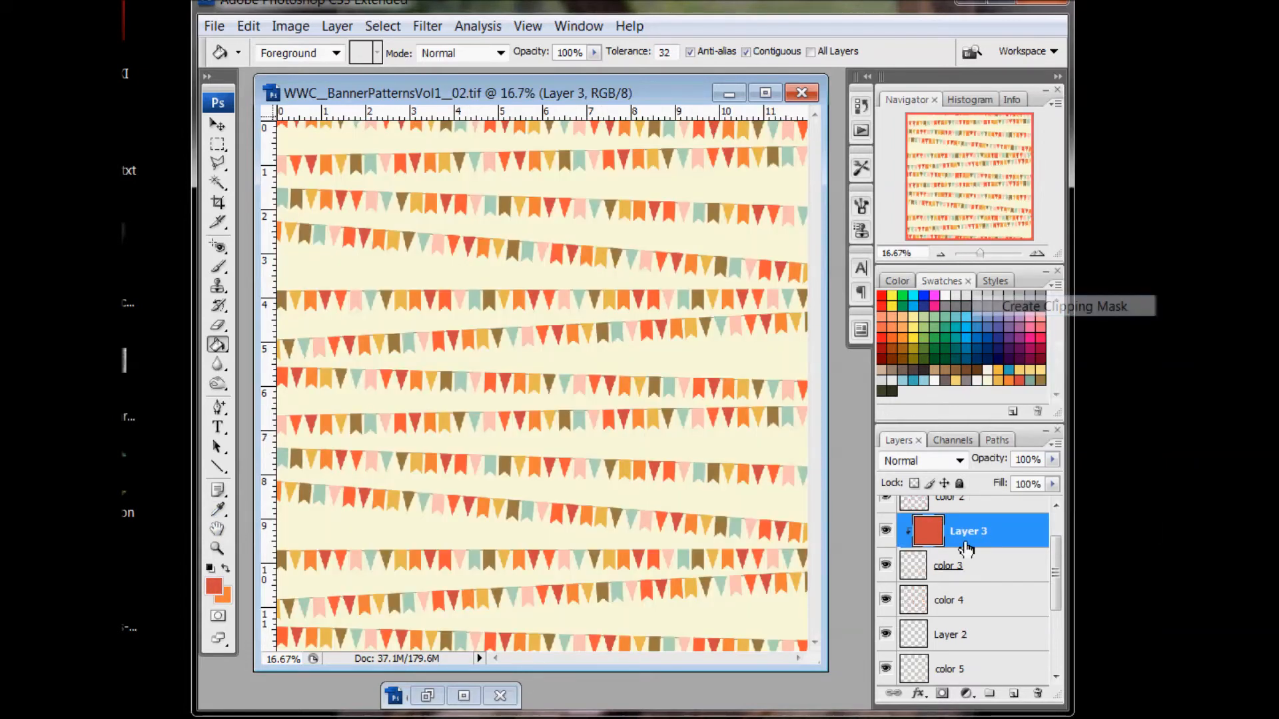
right_click(965, 581)
click(992, 520)
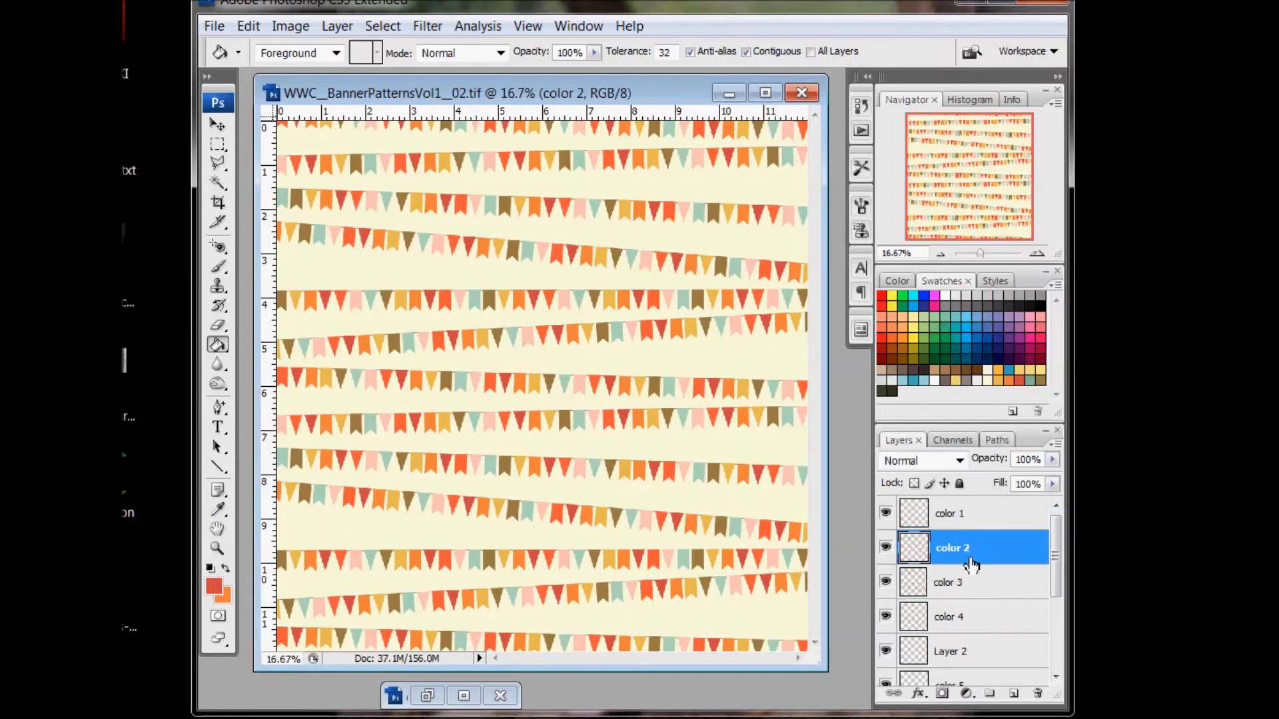
Recolour the color 2 flags with a new layer filled with the darkest olive swatch, clipped to color 2 and merged down.
click(1013, 693)
click(218, 510)
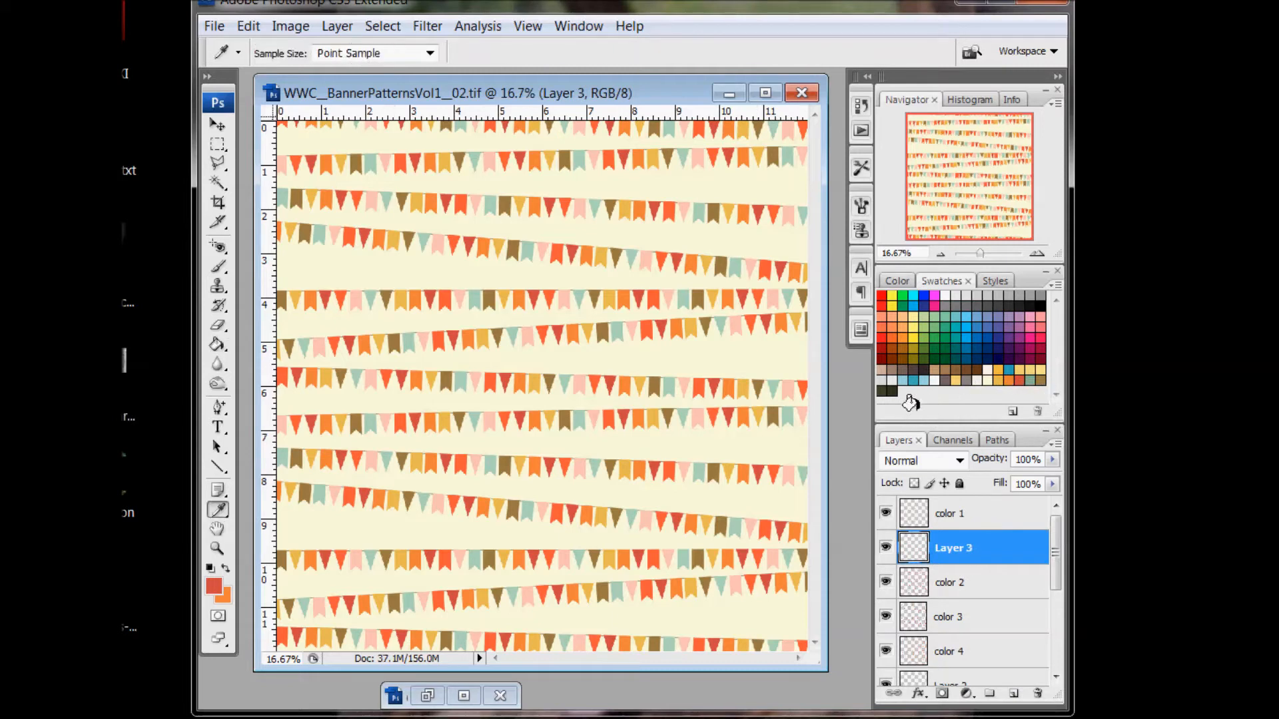
click(892, 393)
click(218, 344)
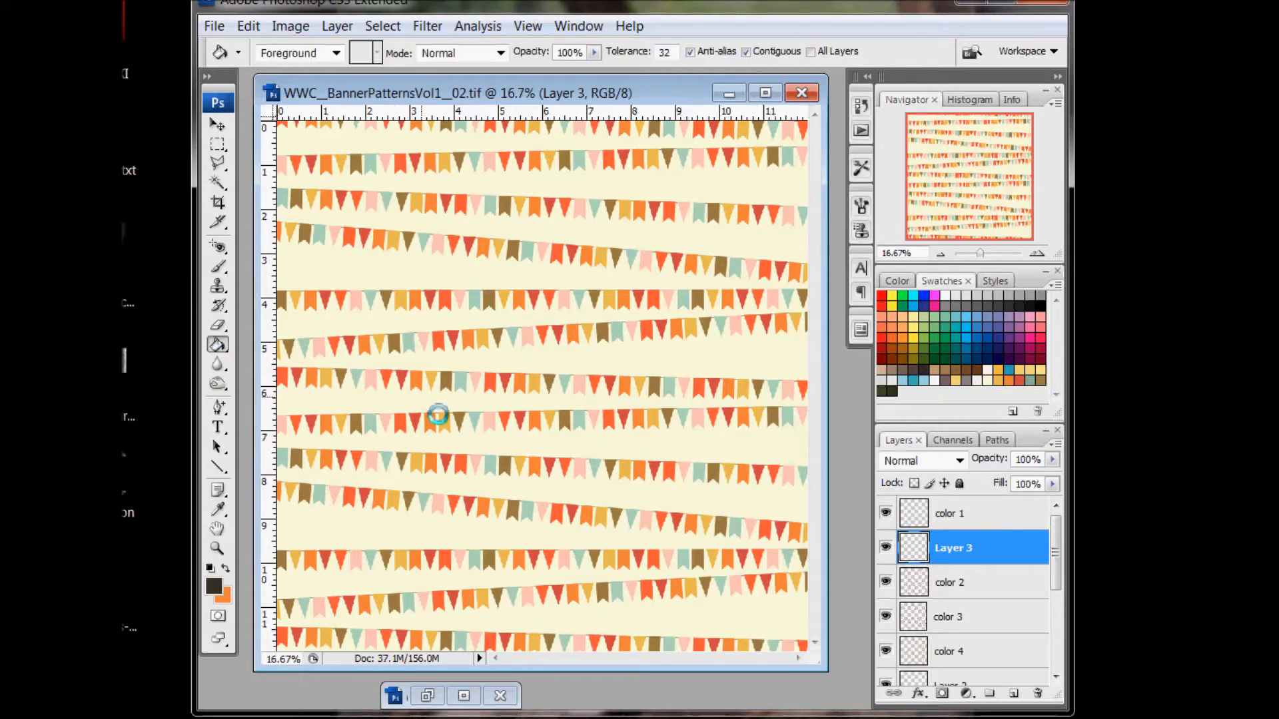
click(433, 417)
right_click(957, 548)
click(1051, 300)
right_click(979, 543)
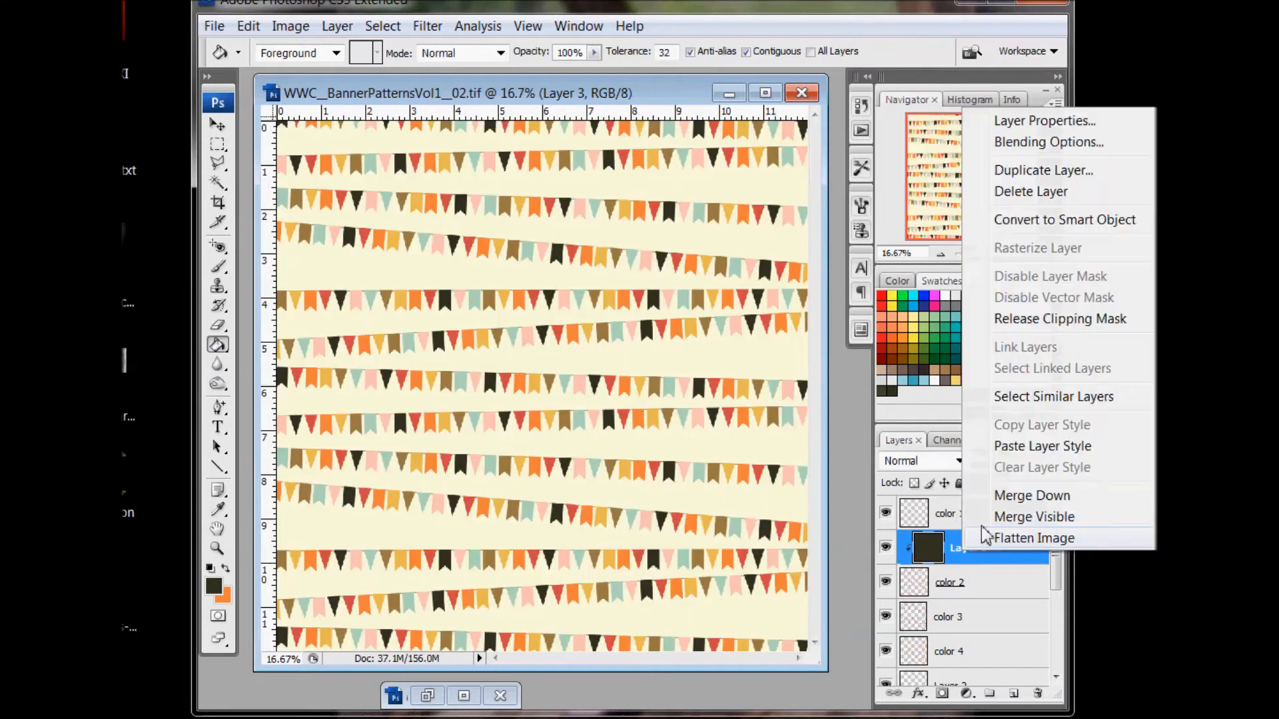
click(1016, 495)
Recolour the color 1 flags with a new layer filled with the muted green swatch, clipped to color 1 and merged down.
click(1012, 693)
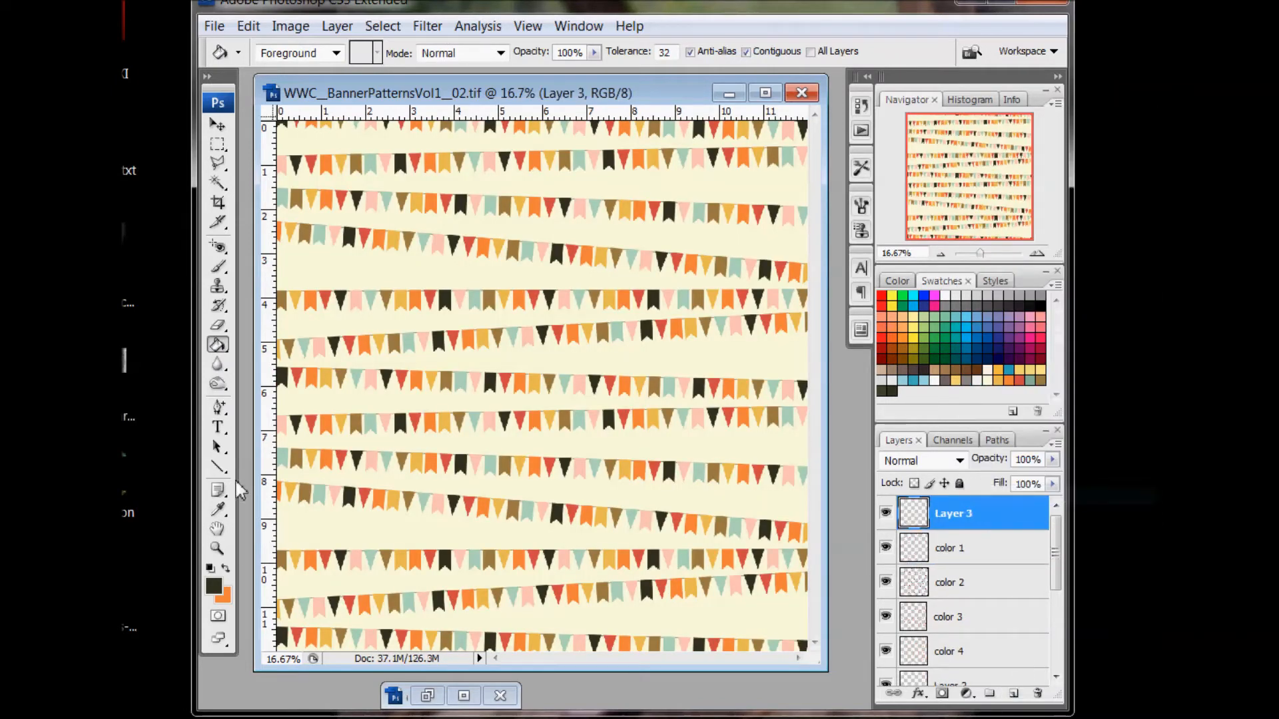
click(218, 509)
click(1039, 382)
click(218, 345)
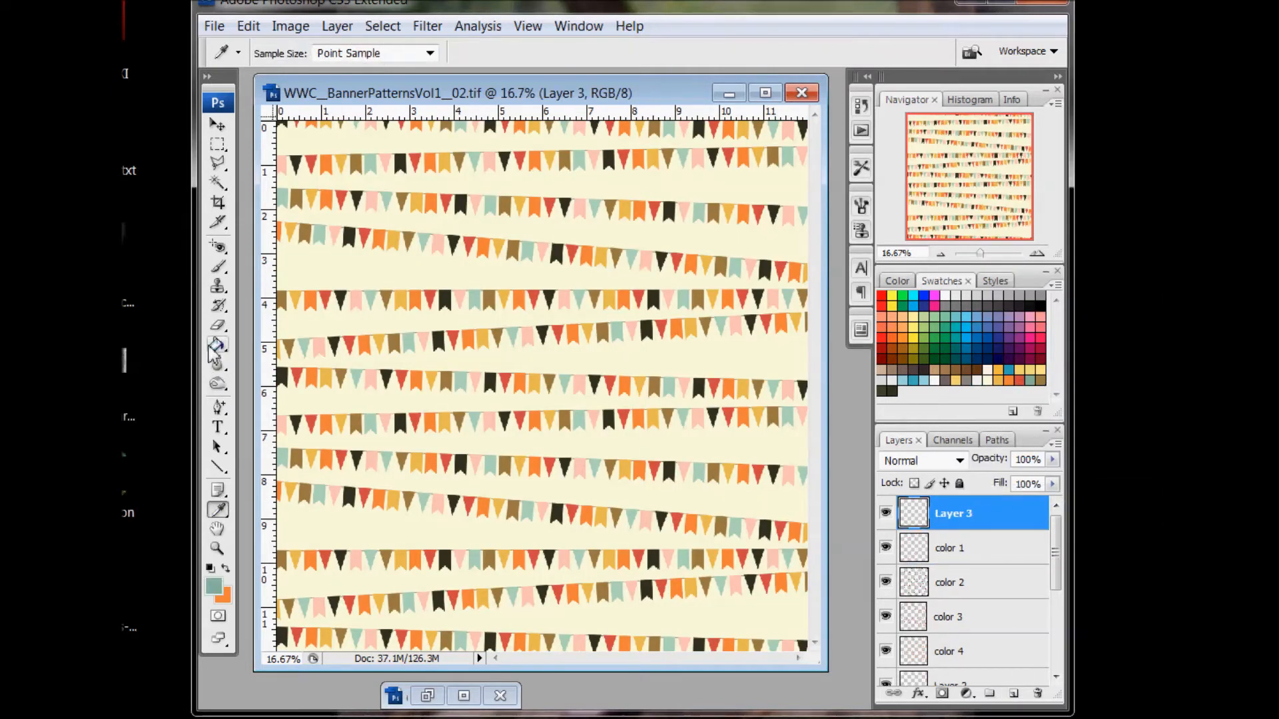
click(464, 408)
right_click(969, 528)
click(1074, 286)
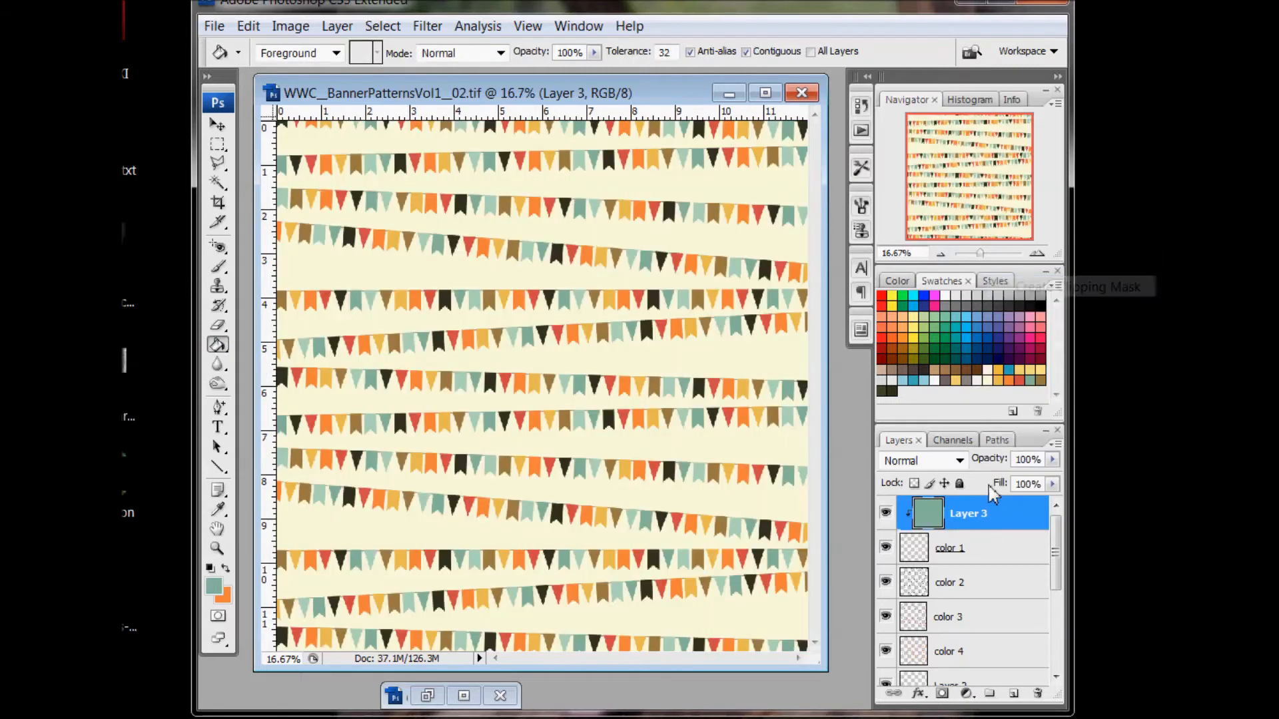
right_click(986, 519)
click(1035, 456)
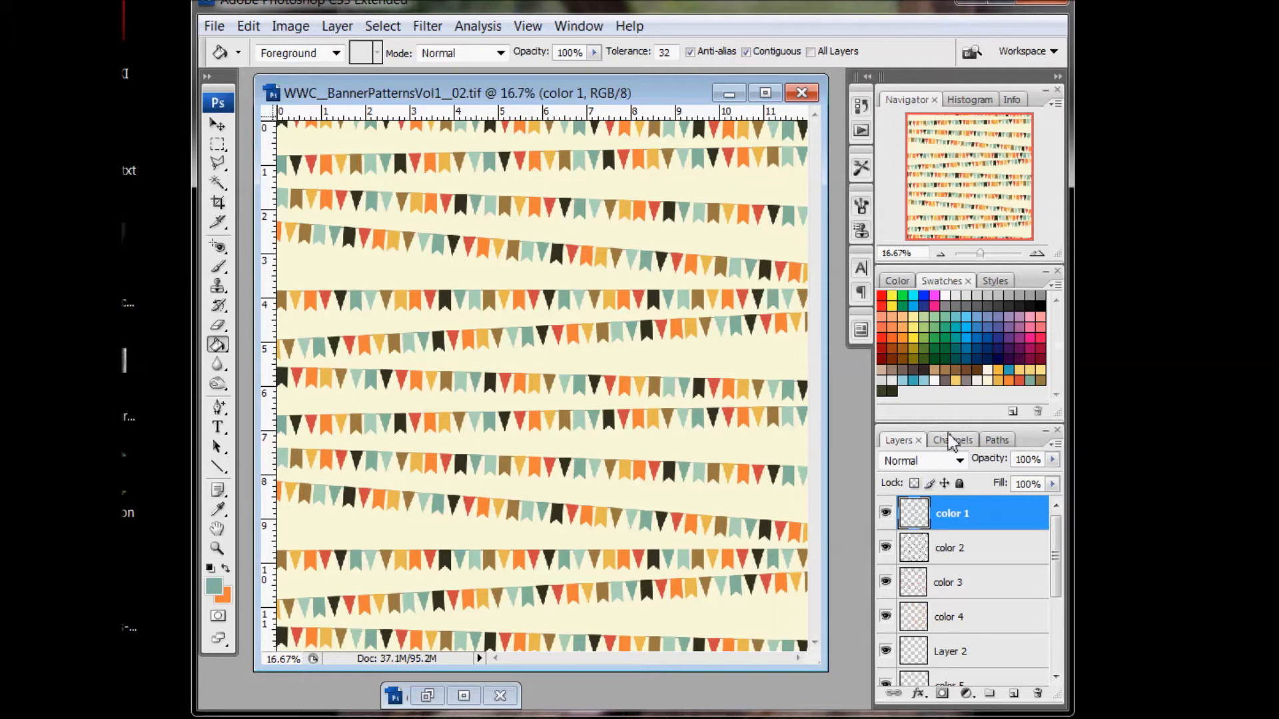
Sample a dark olive swatch and shift the foreground colour to the near-black grey 252524 in the colour picker.
click(885, 391)
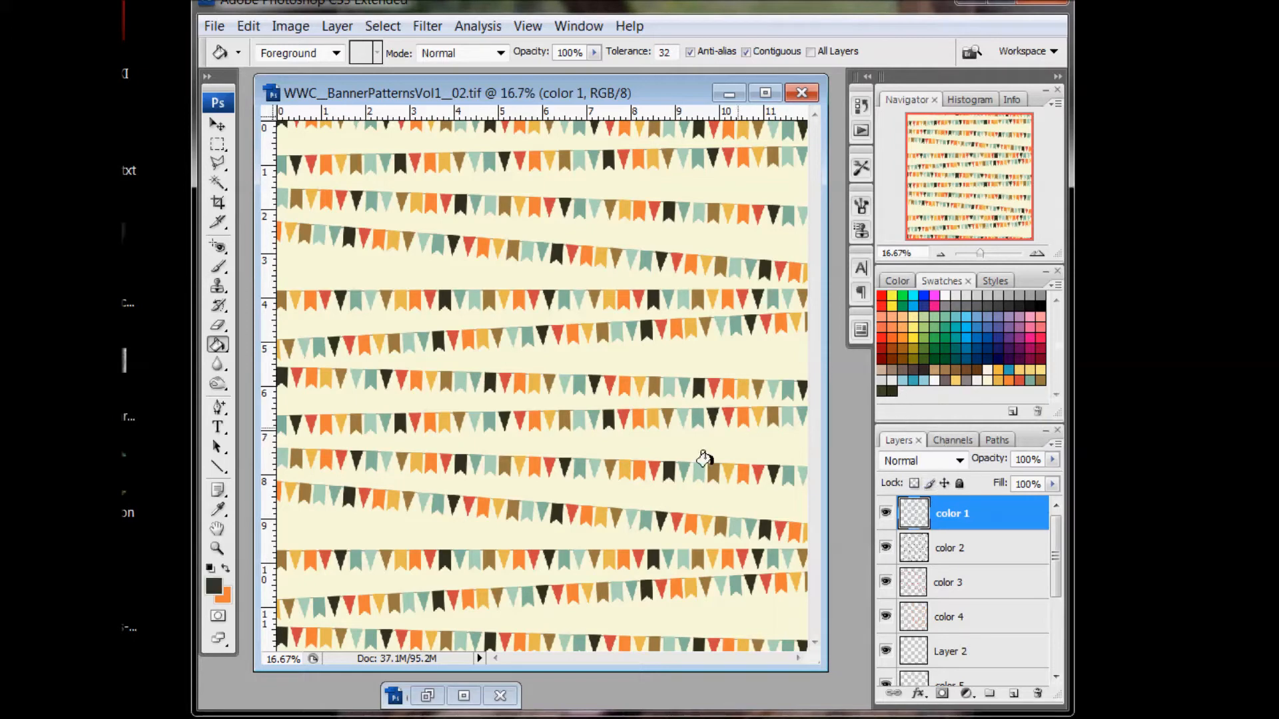
click(215, 589)
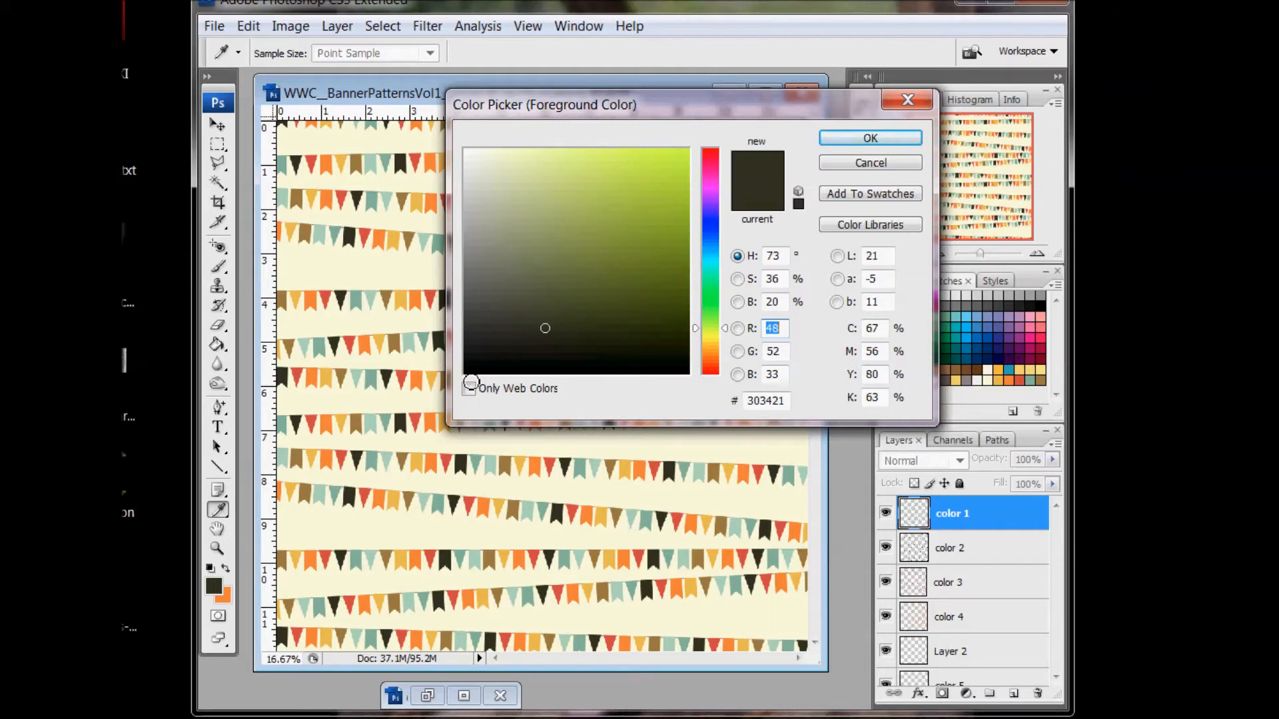
click(476, 343)
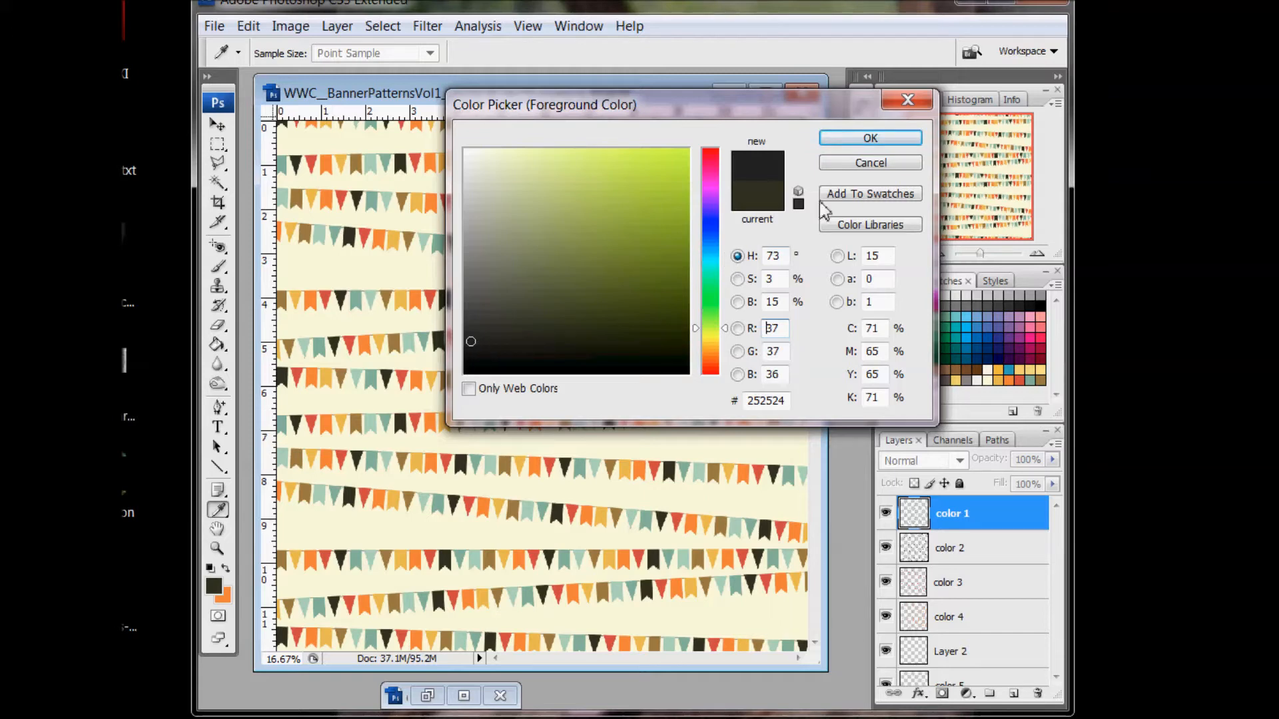
click(847, 140)
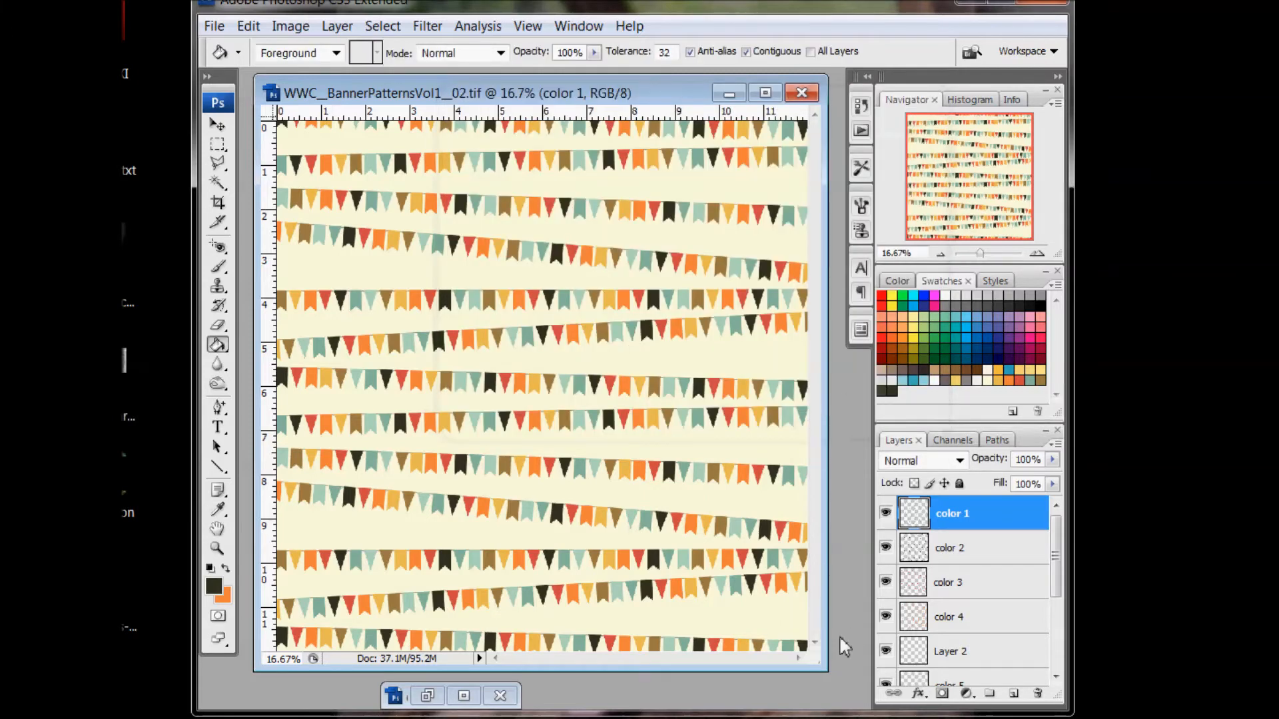
Enlarge the document window so that the whole banner pattern fits inside it.
drag(826, 670, 845, 685)
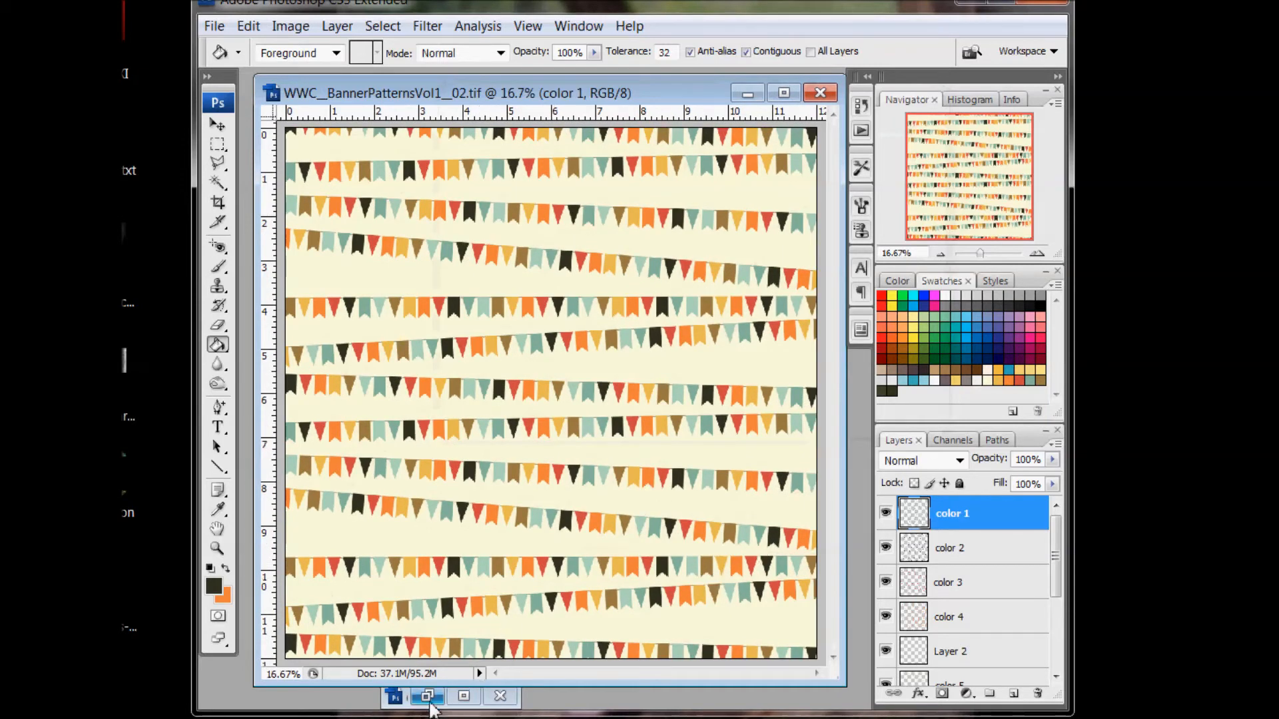
Restore the minimised dbd_cutexture8_3.jpg texture document and move the application window away from the screen edge.
click(428, 697)
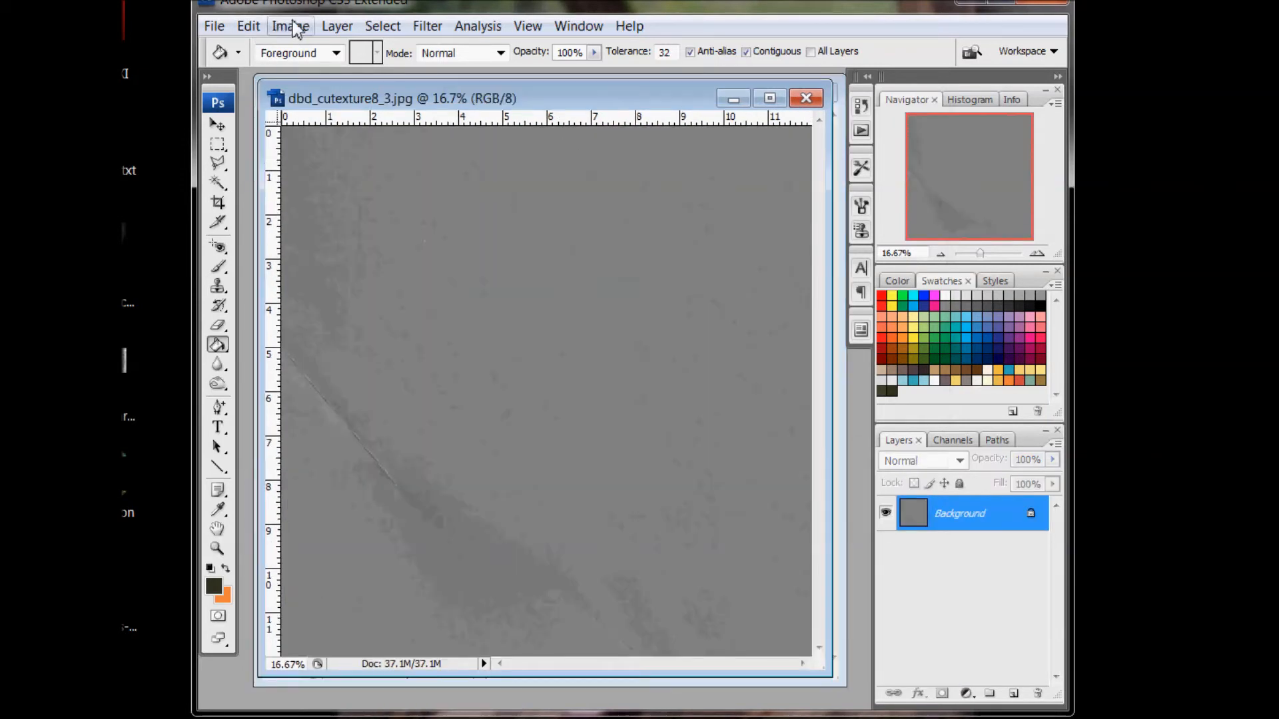
drag(347, 8, 544, 12)
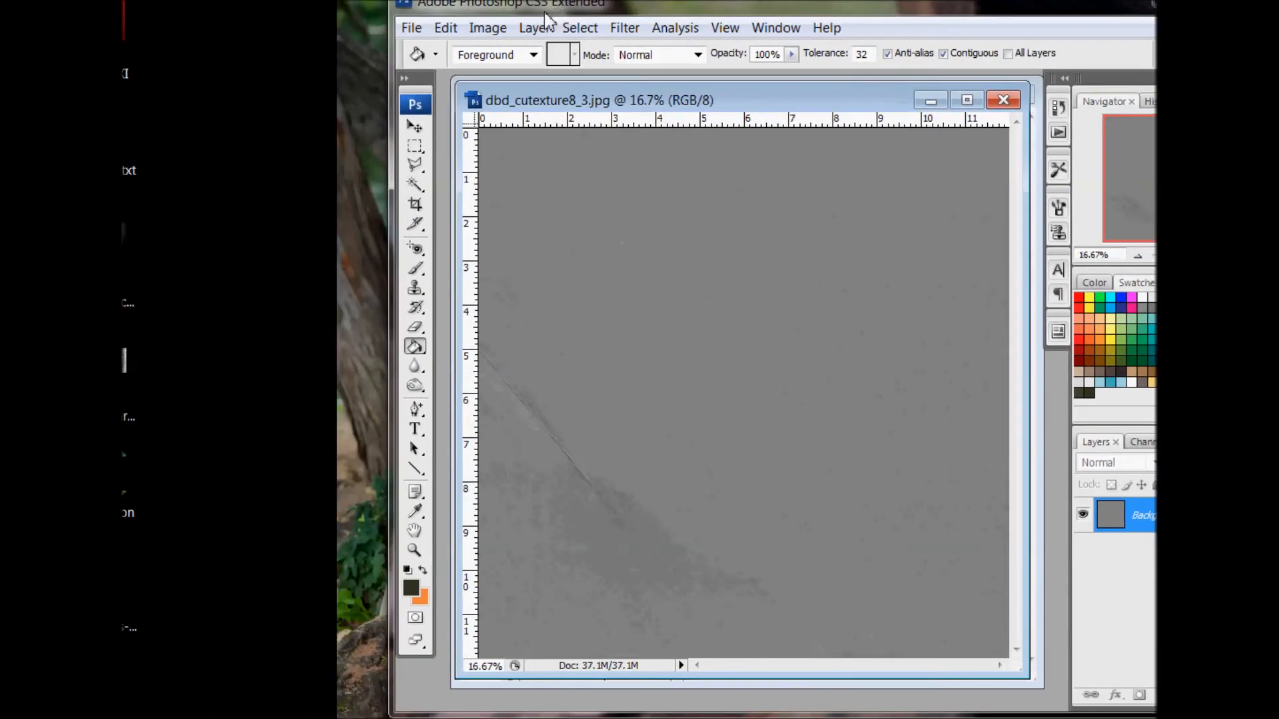
click(490, 28)
mouse_move(418, 80)
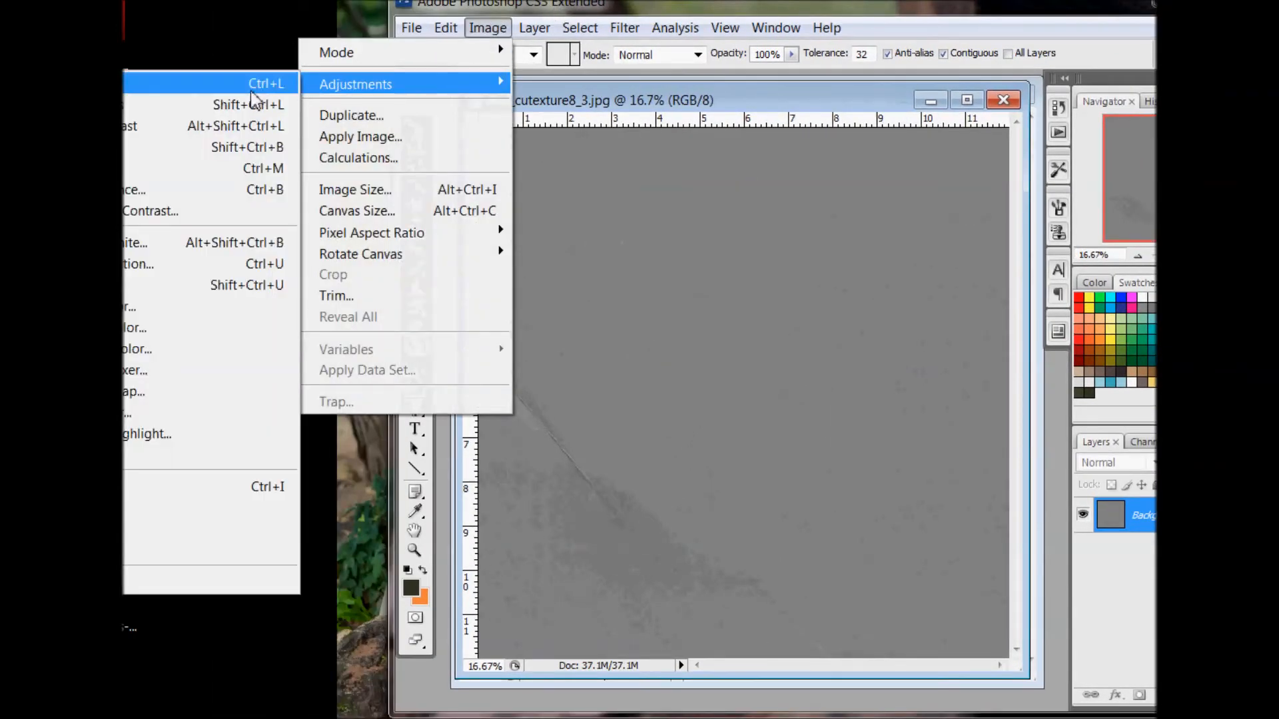
mouse_move(445, 28)
click(583, 2)
drag(727, 6, 877, 7)
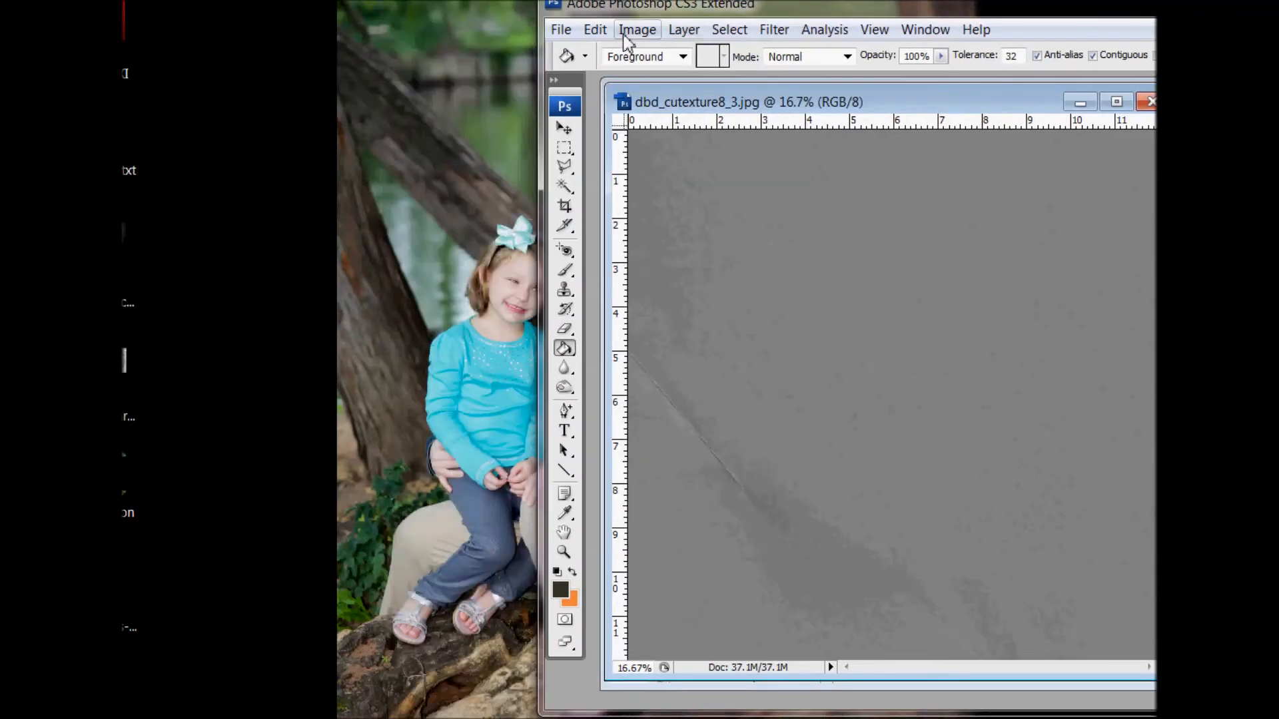
Examine the texture image's histogram in the Levels adjustment and close the dialog.
click(719, 31)
click(733, 3)
click(646, 36)
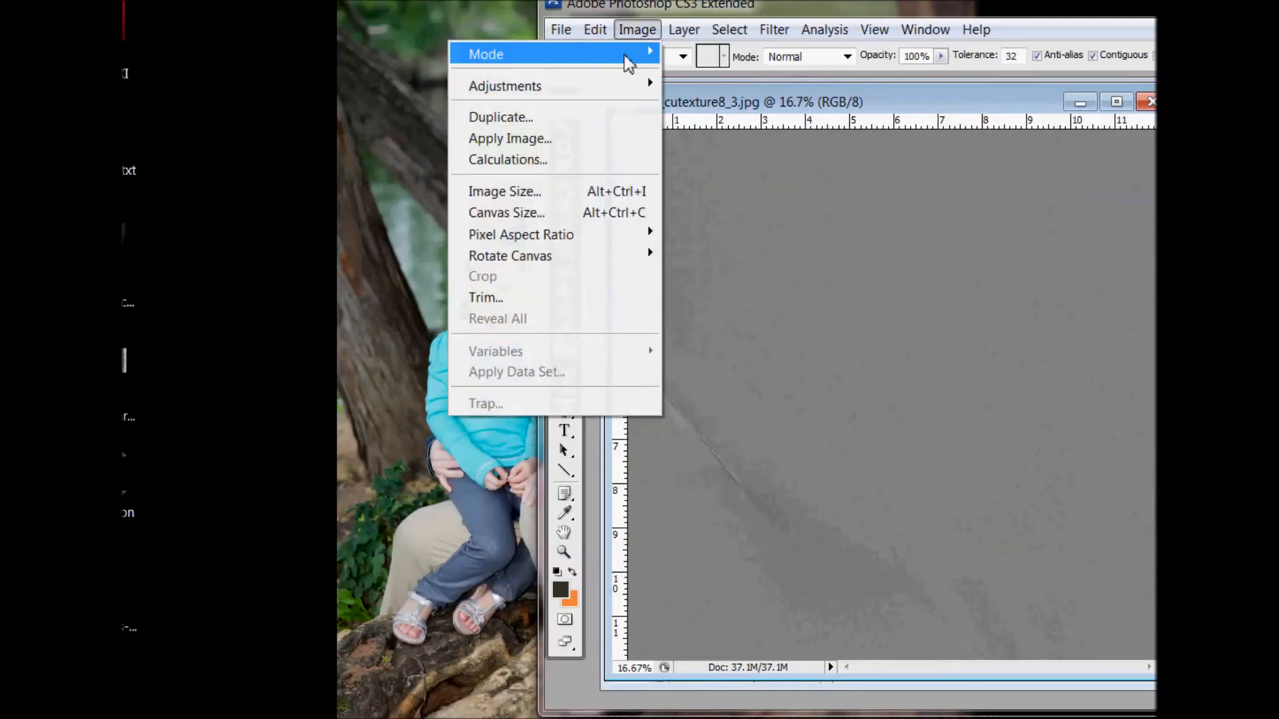
mouse_move(619, 83)
click(359, 85)
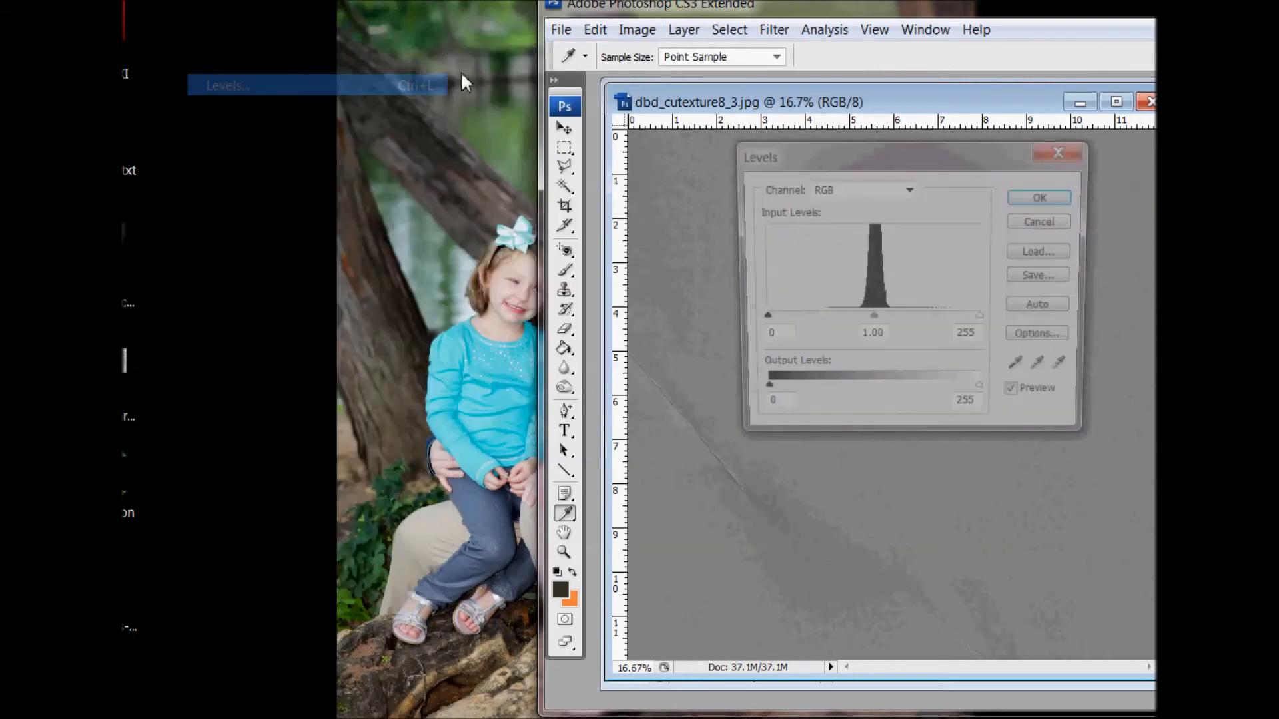
drag(702, 11, 370, 33)
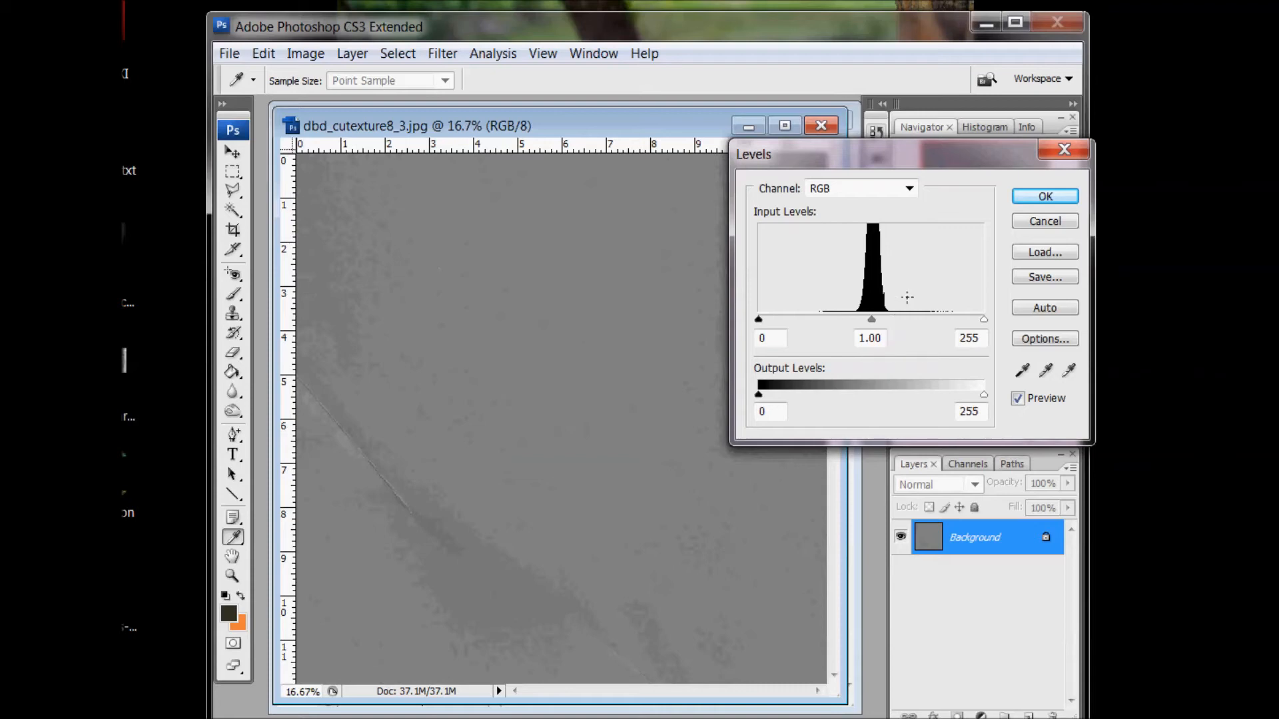
click(1036, 198)
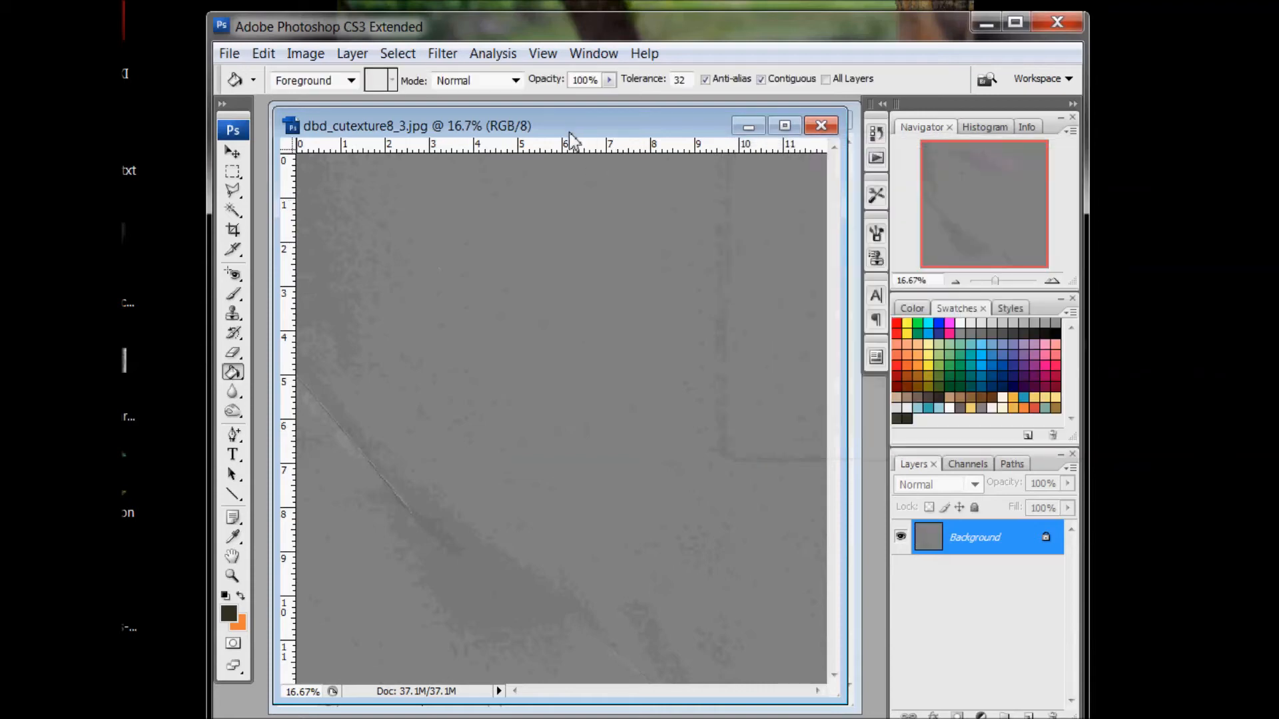
Copy the texture into the banner pattern document as a top layer covering the whole page and set its blend mode to Overlay.
mouse_move(328, 119)
mouse_down()
mouse_move(348, 160)
mouse_move(517, 211)
mouse_up()
key(v)
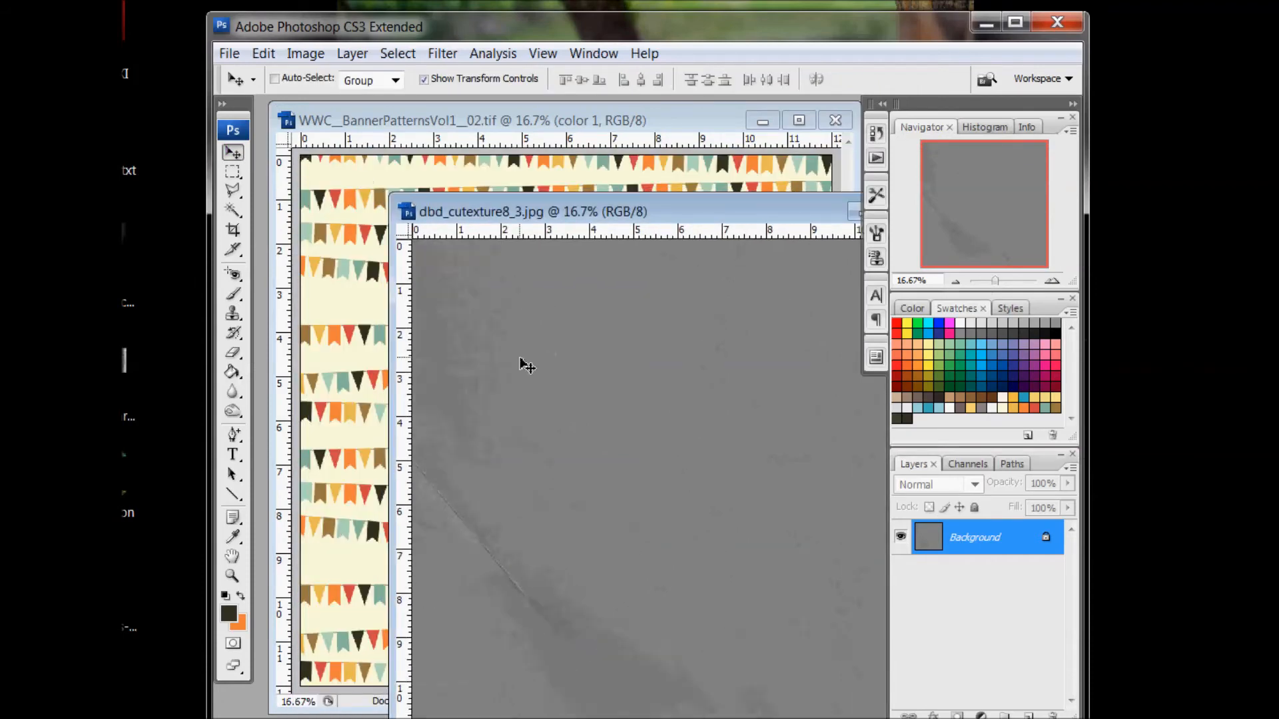
drag(452, 231, 387, 180)
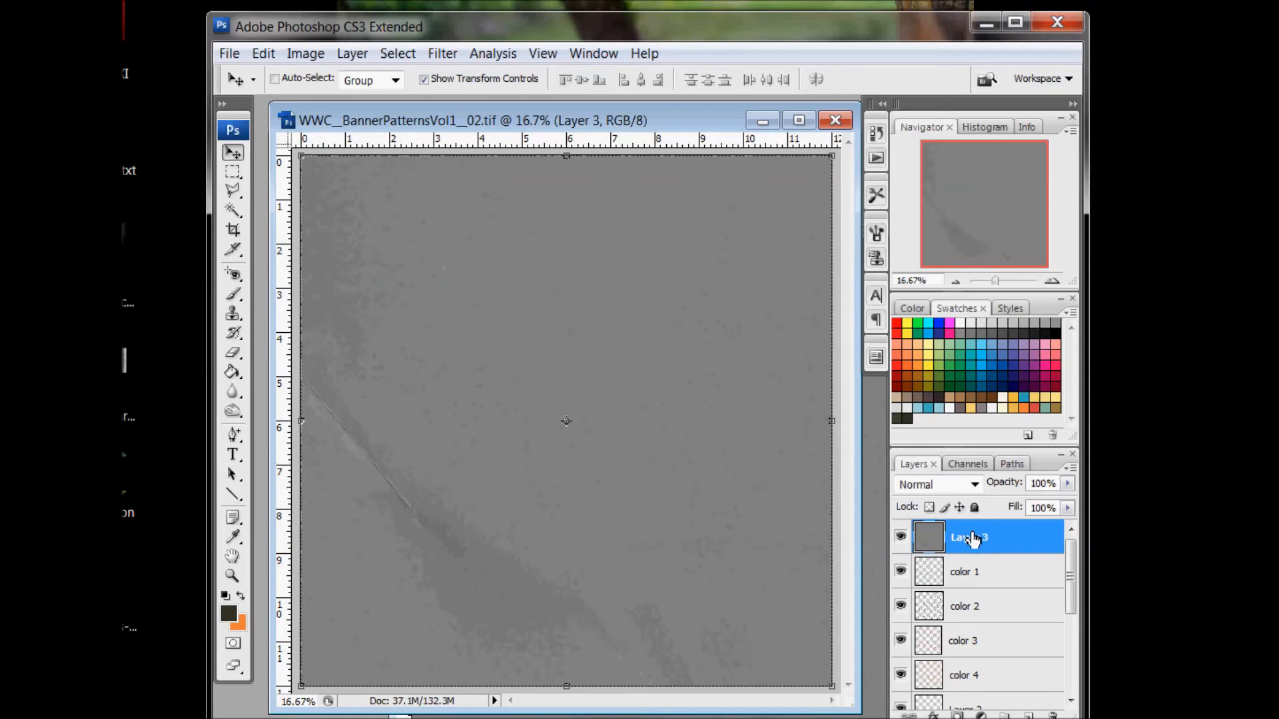
click(973, 484)
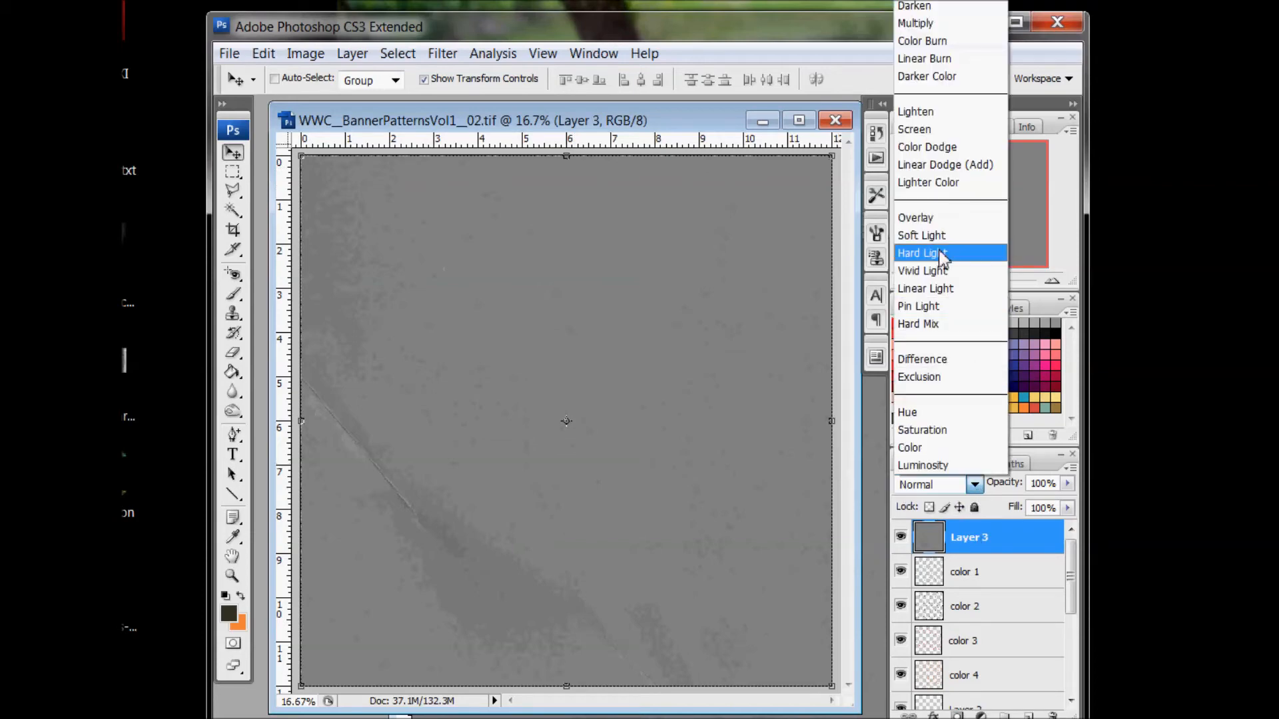
click(944, 221)
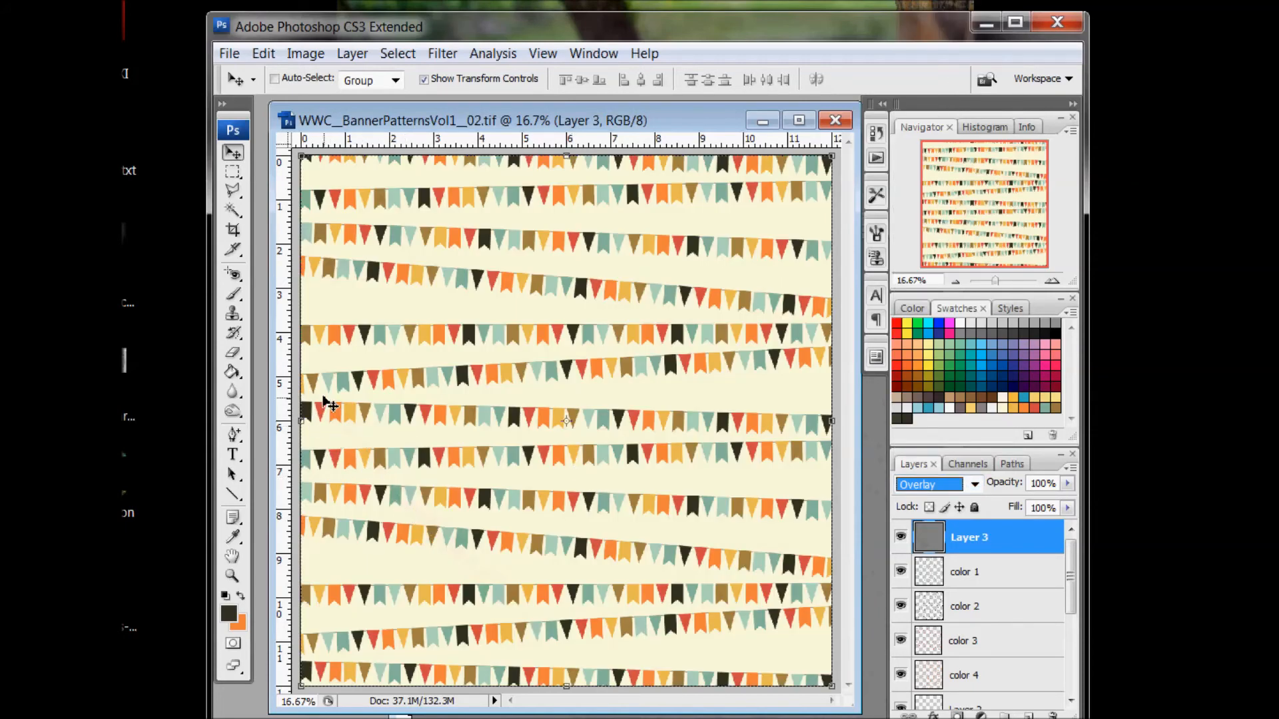
Duplicate the Overlay texture layer in the banner pattern document.
click(298, 701)
text(100)
key(Return)
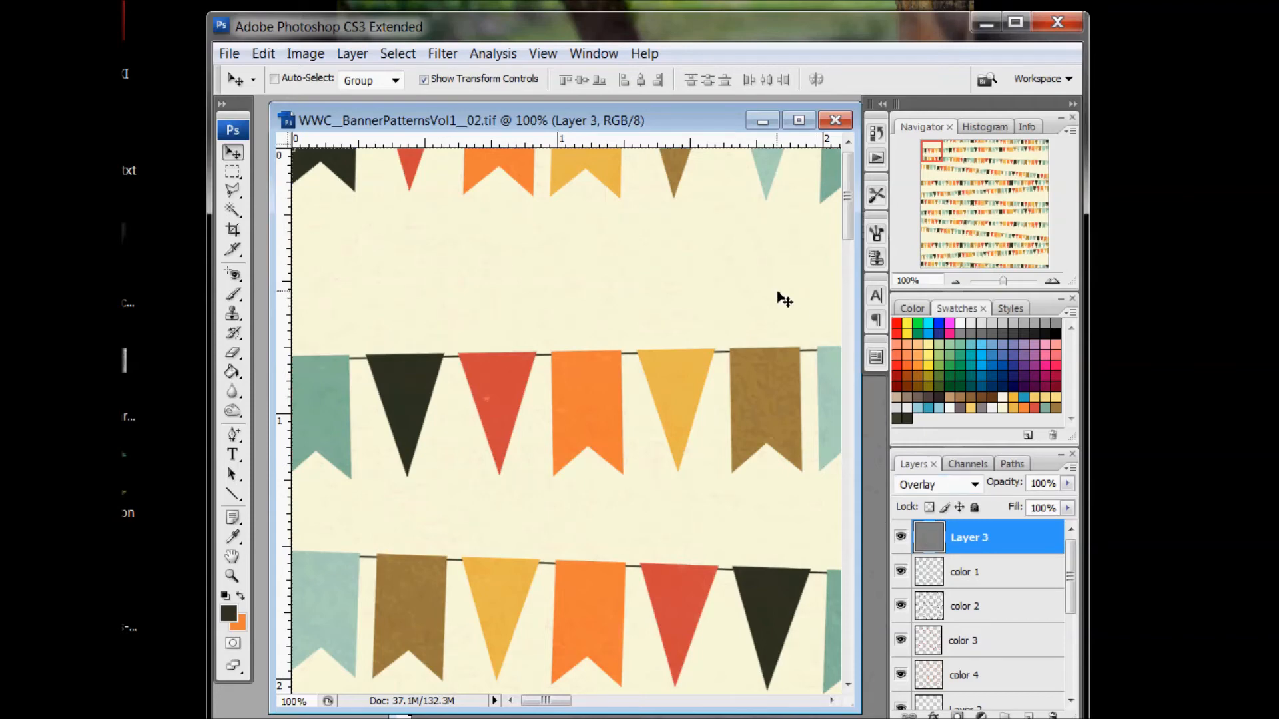
right_click(1003, 554)
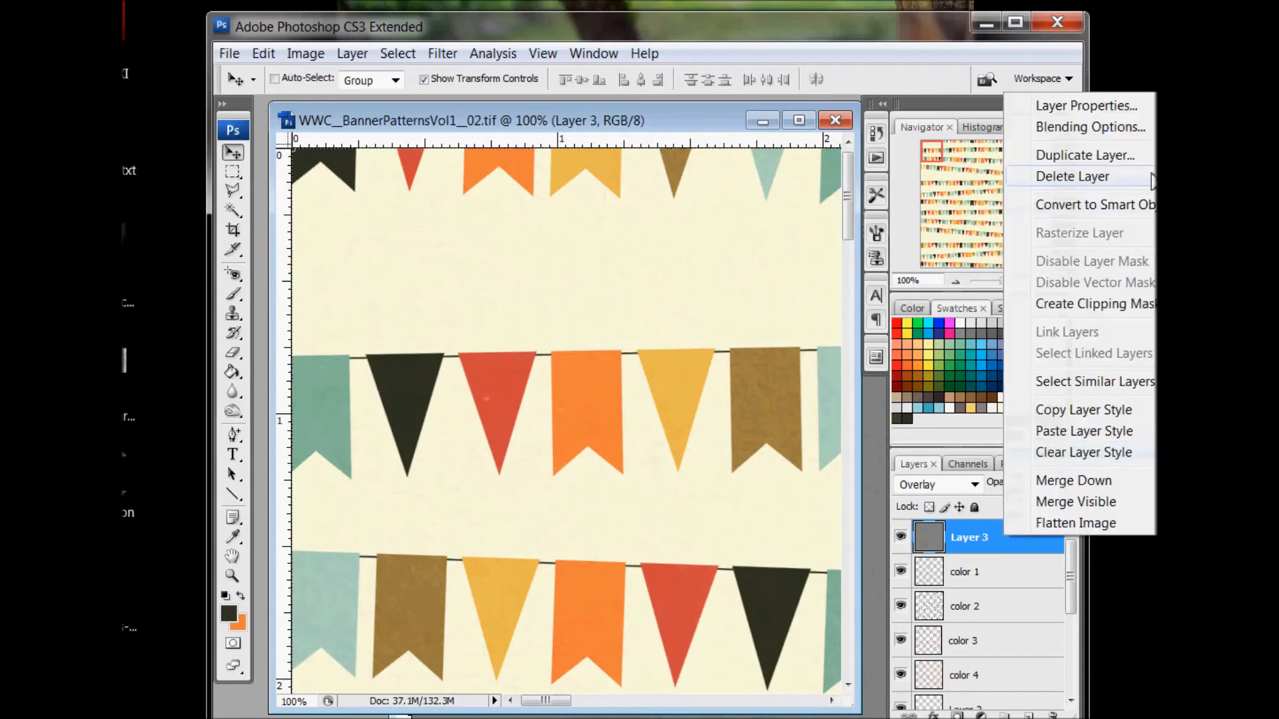
click(1122, 159)
click(808, 171)
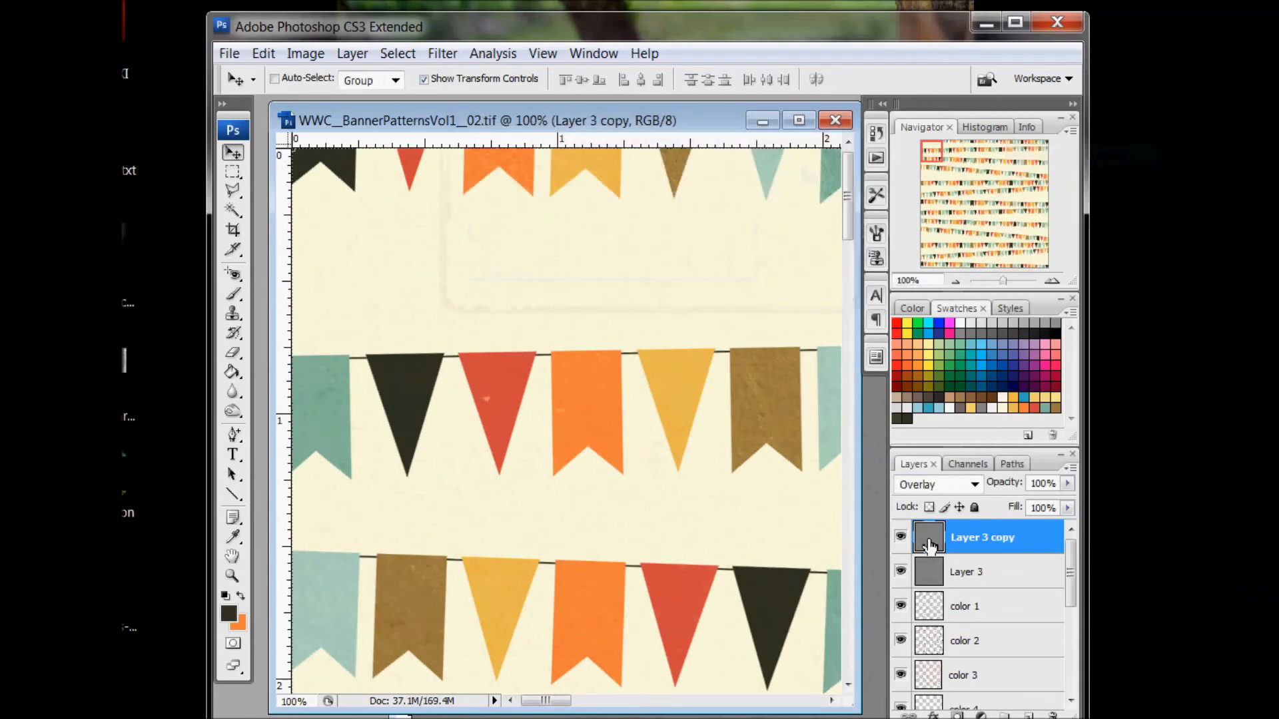
Set the lower texture layer, Layer 3, to Soft Light blend mode at 50% opacity.
click(961, 576)
click(962, 485)
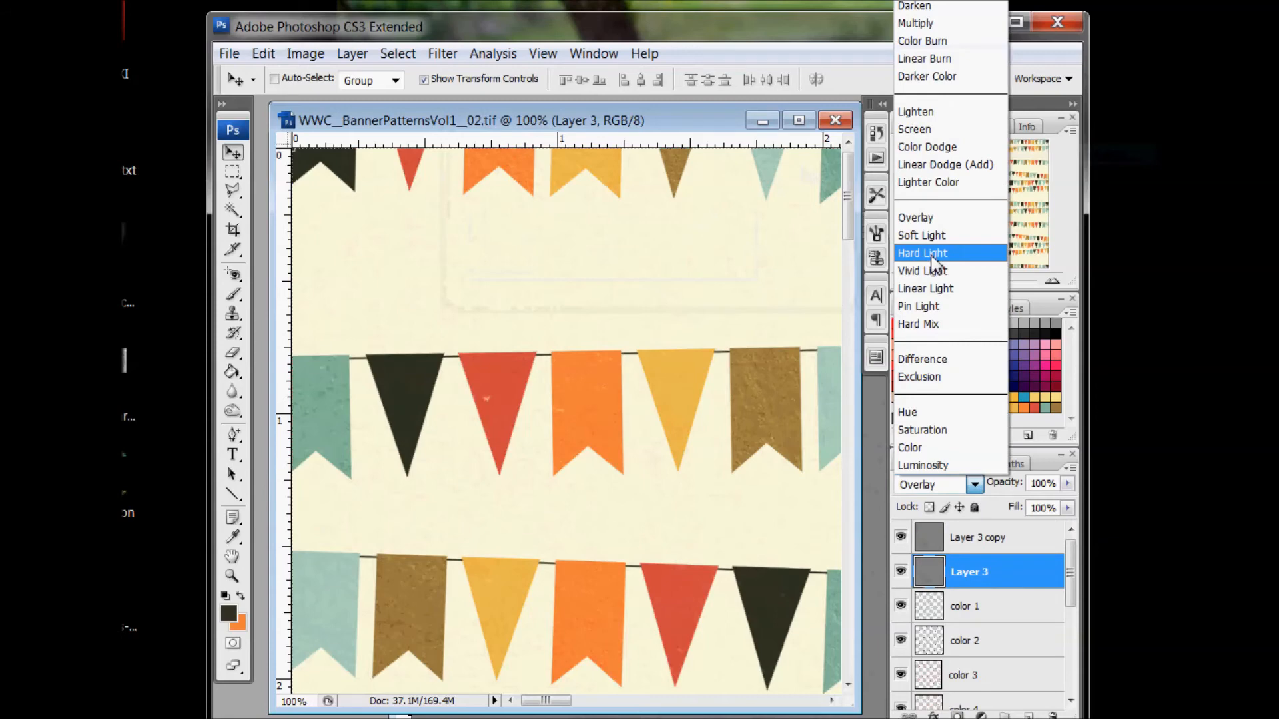
click(945, 233)
drag(1043, 486, 964, 500)
text(5)
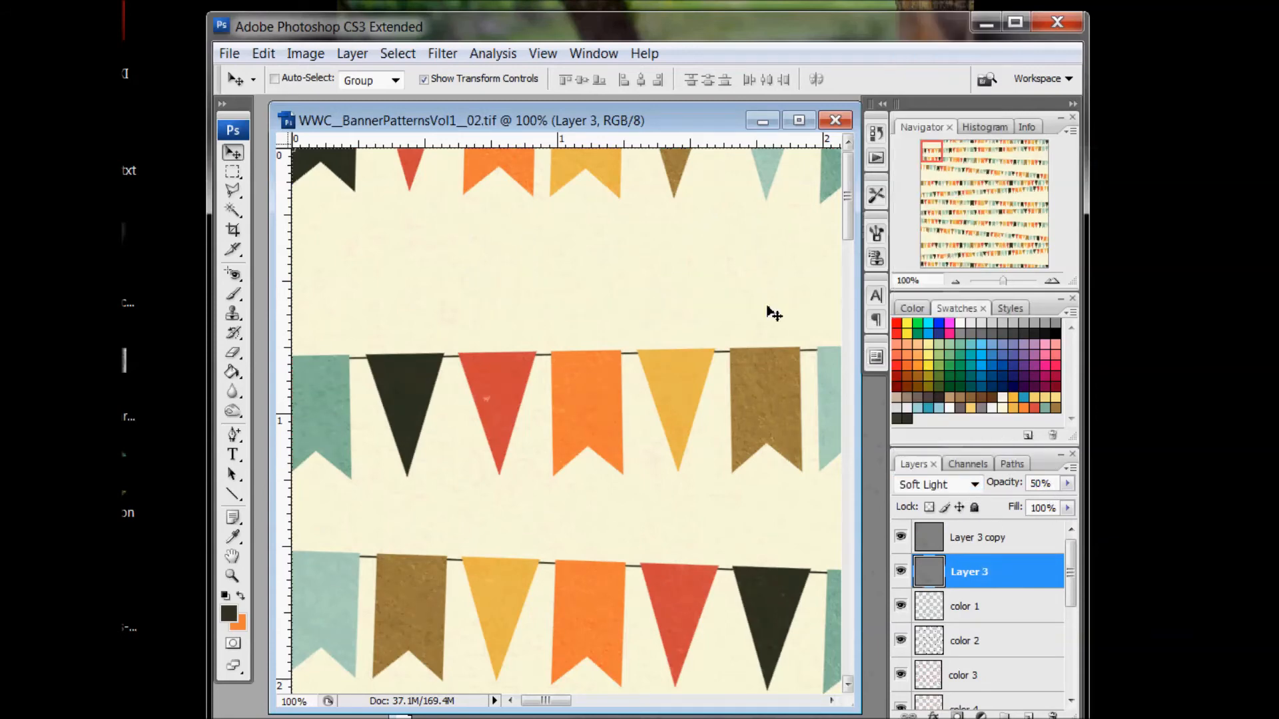
Duplicate the Soft Light texture layer, Layer 3.
drag(293, 707, 256, 709)
text(15)
key(Return)
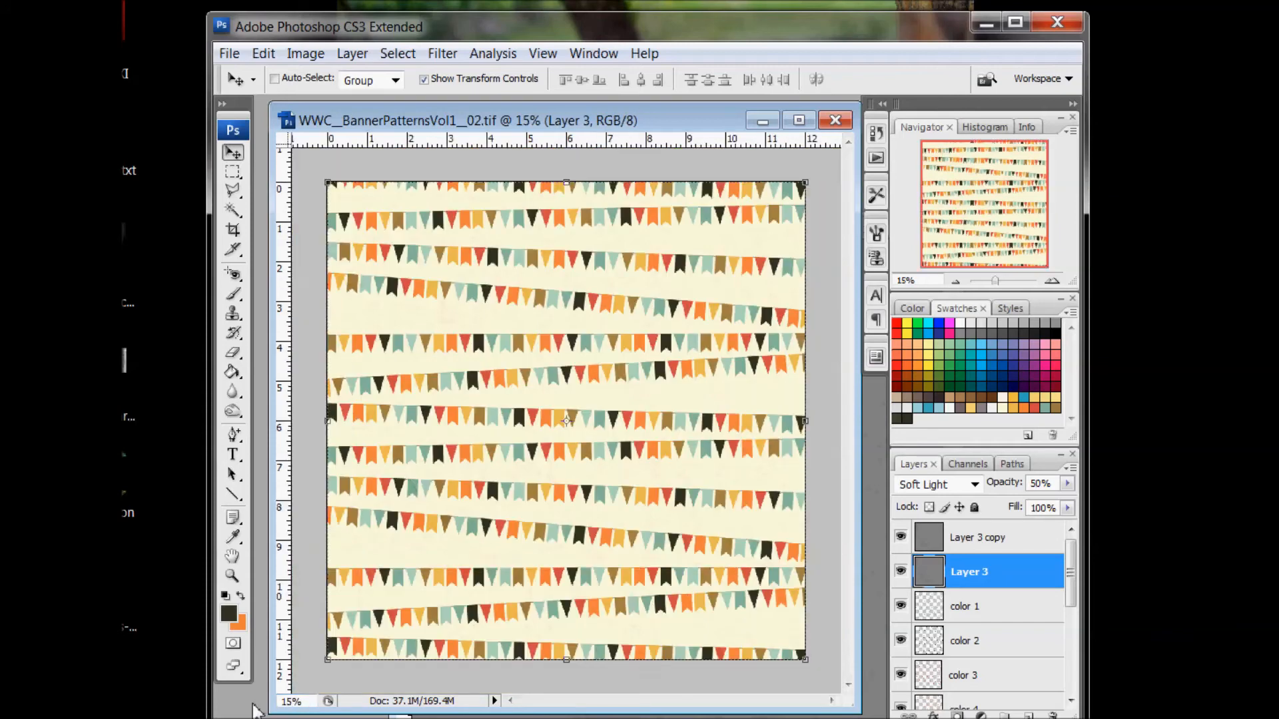
right_click(987, 574)
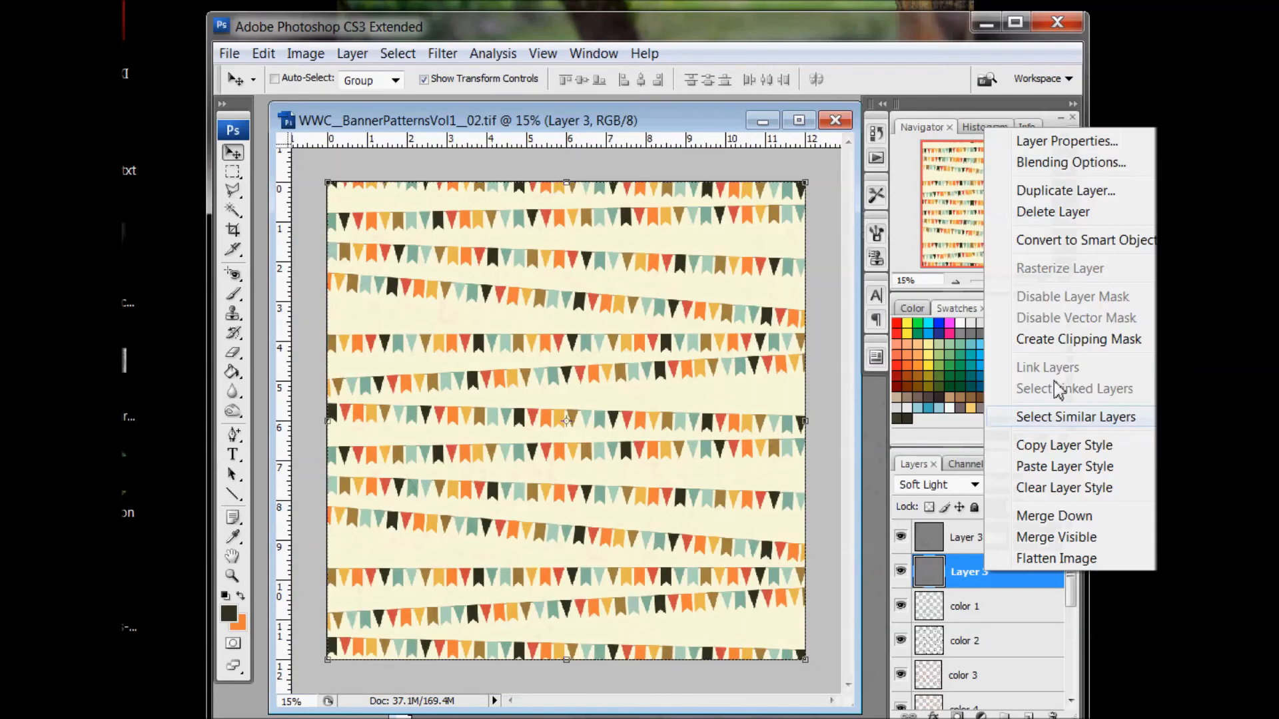
click(1067, 191)
click(803, 171)
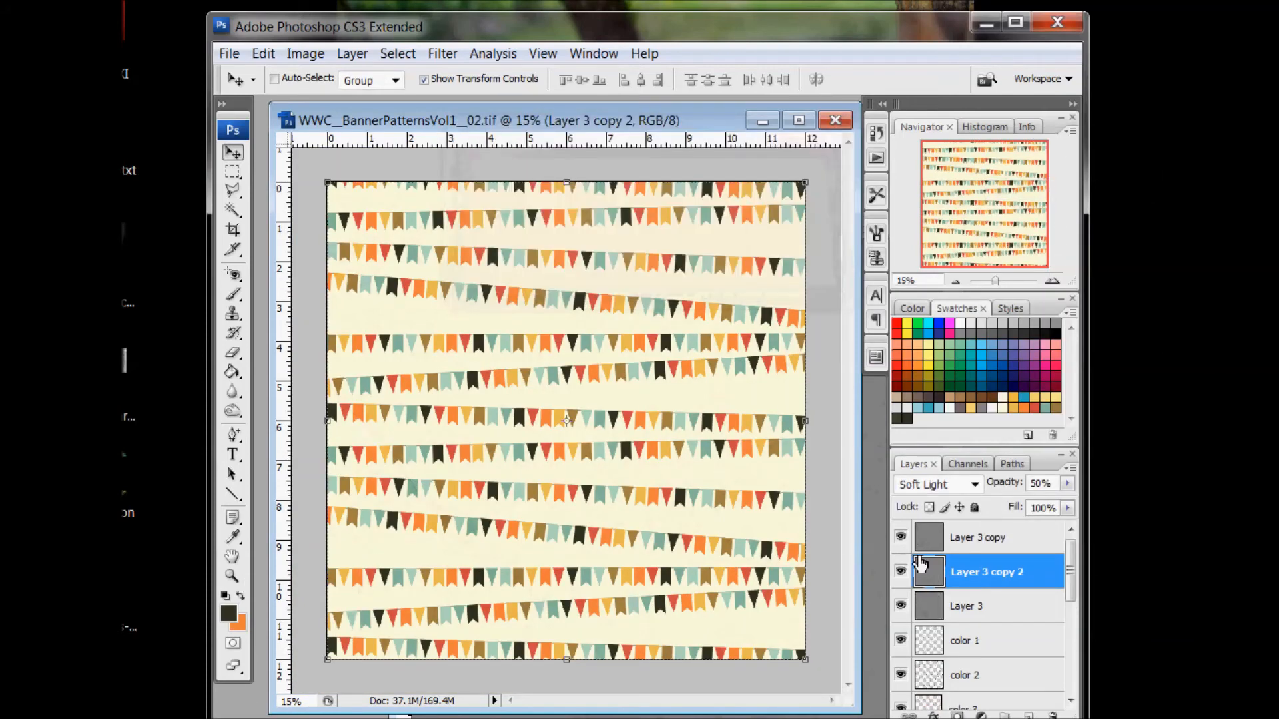
Set the lowest texture layer, directly above color 1, to Linear Light blend mode.
click(970, 605)
click(974, 485)
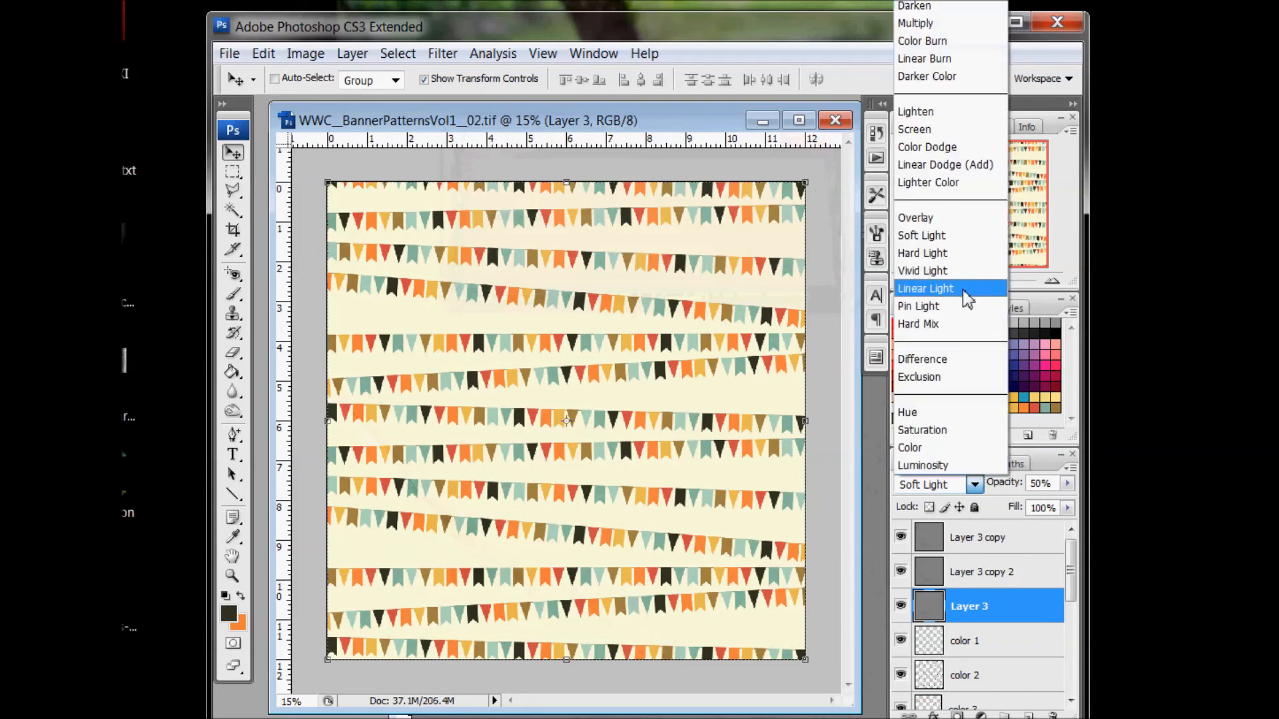
click(966, 290)
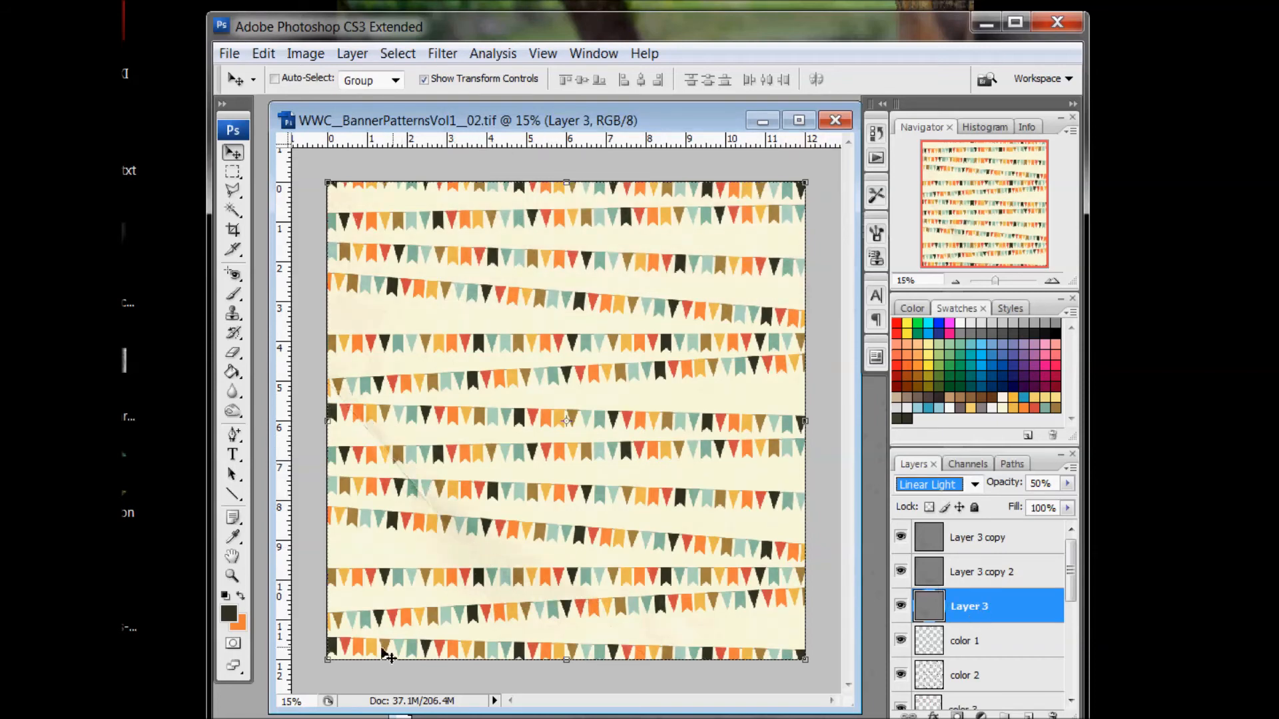
drag(314, 702, 238, 703)
text(100)
key(Return)
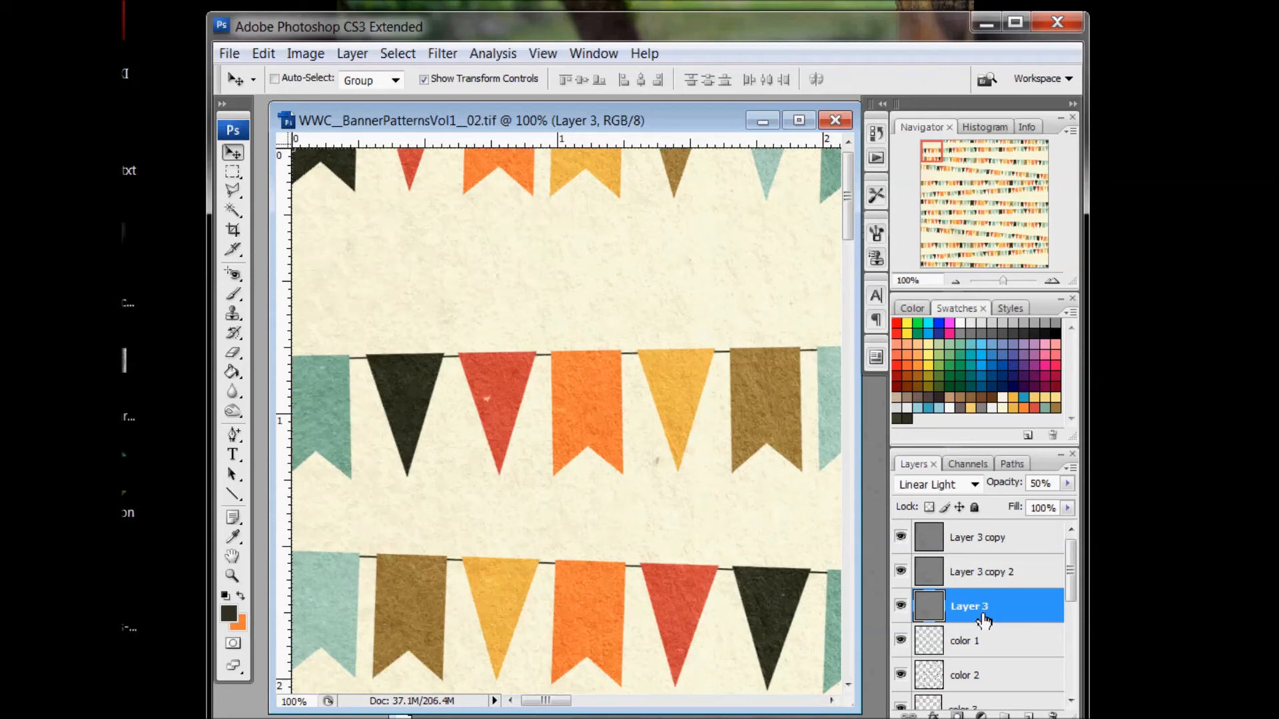
Select all layers from color 1 down to banner string and duplicate them.
click(975, 648)
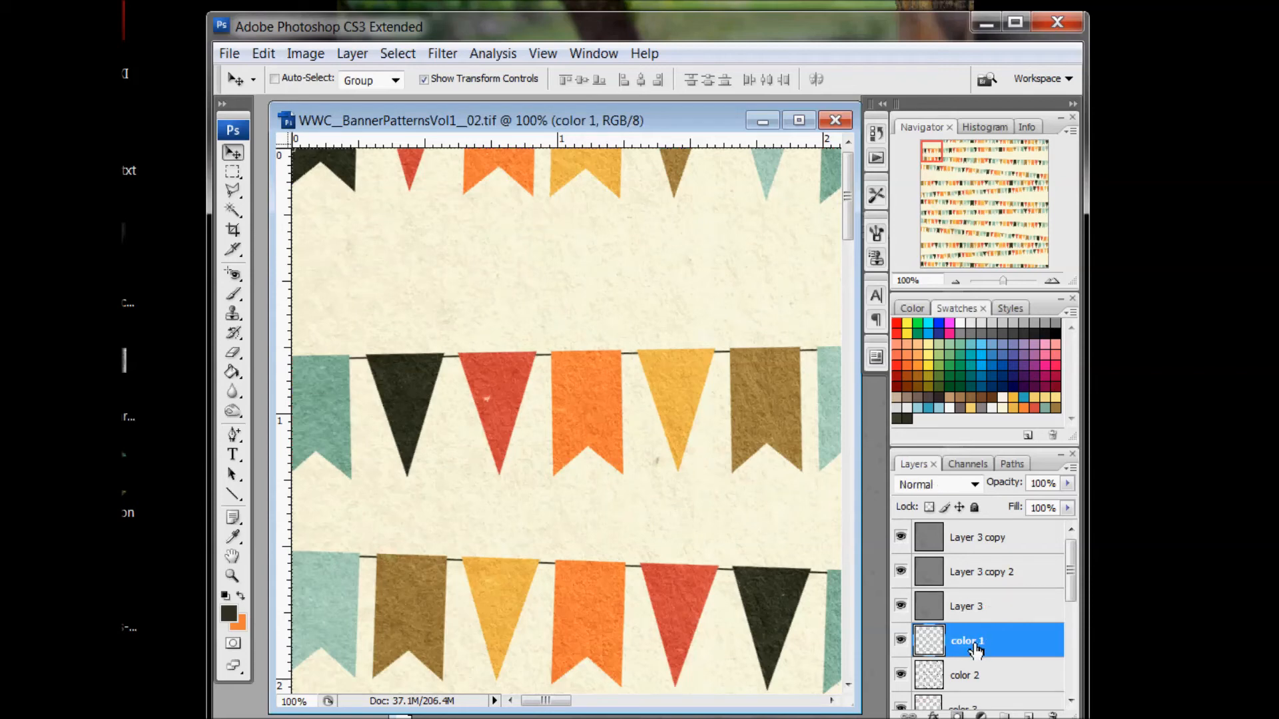
scroll(975, 648, down, 3)
scroll(974, 622, up, 1)
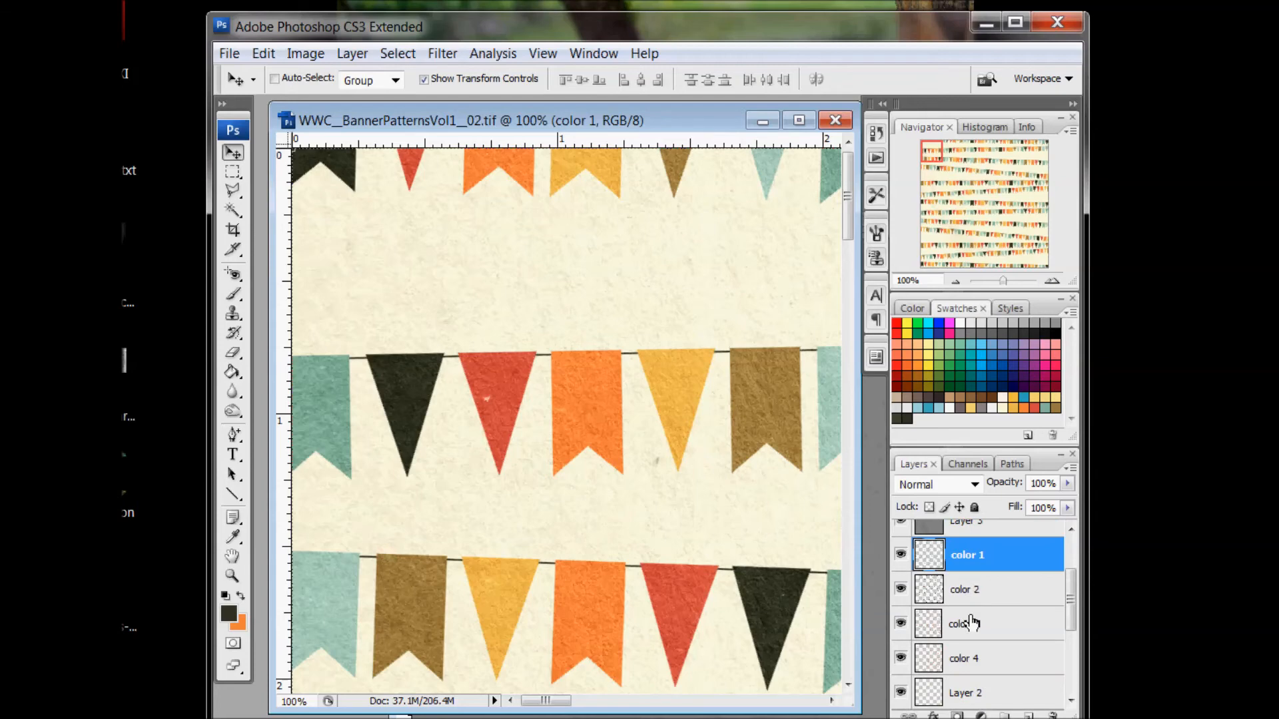
scroll(974, 622, up, 3)
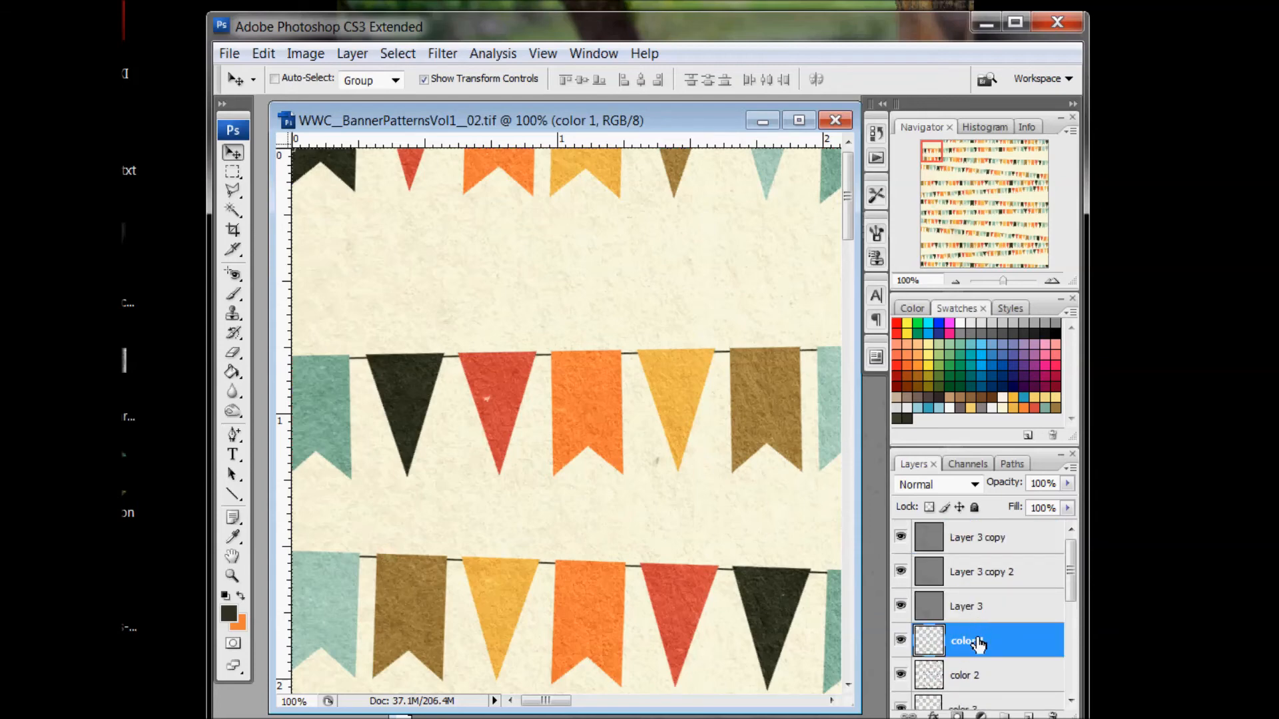
scroll(977, 643, down, 3)
scroll(978, 642, up, 3)
scroll(978, 643, down, 8)
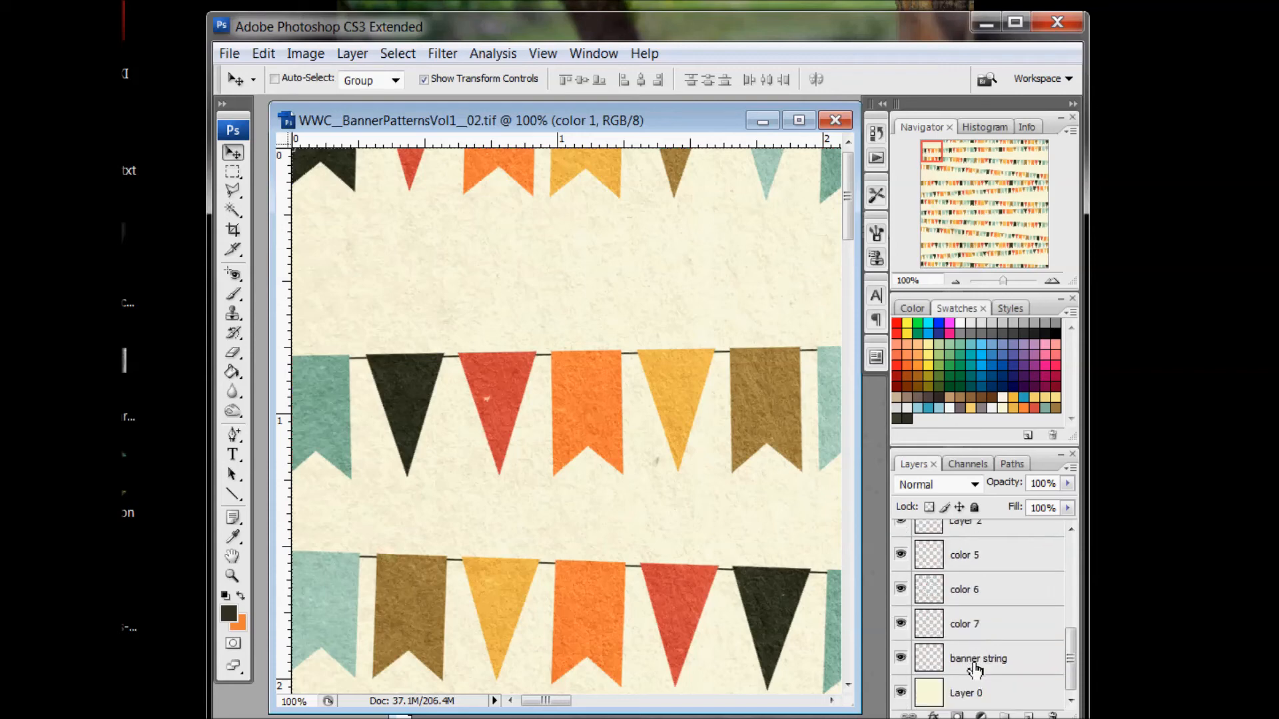
shift+click(975, 660)
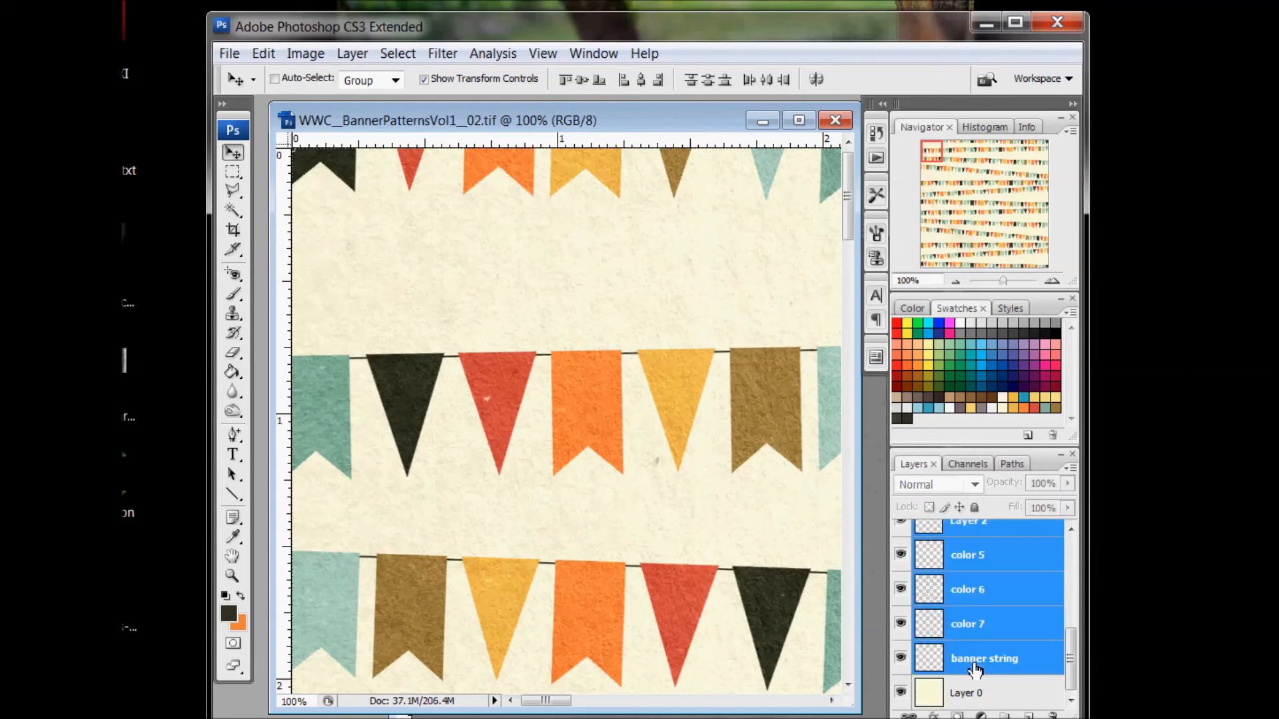
scroll(974, 664, up, 3)
scroll(979, 666, down, 2)
right_click(977, 659)
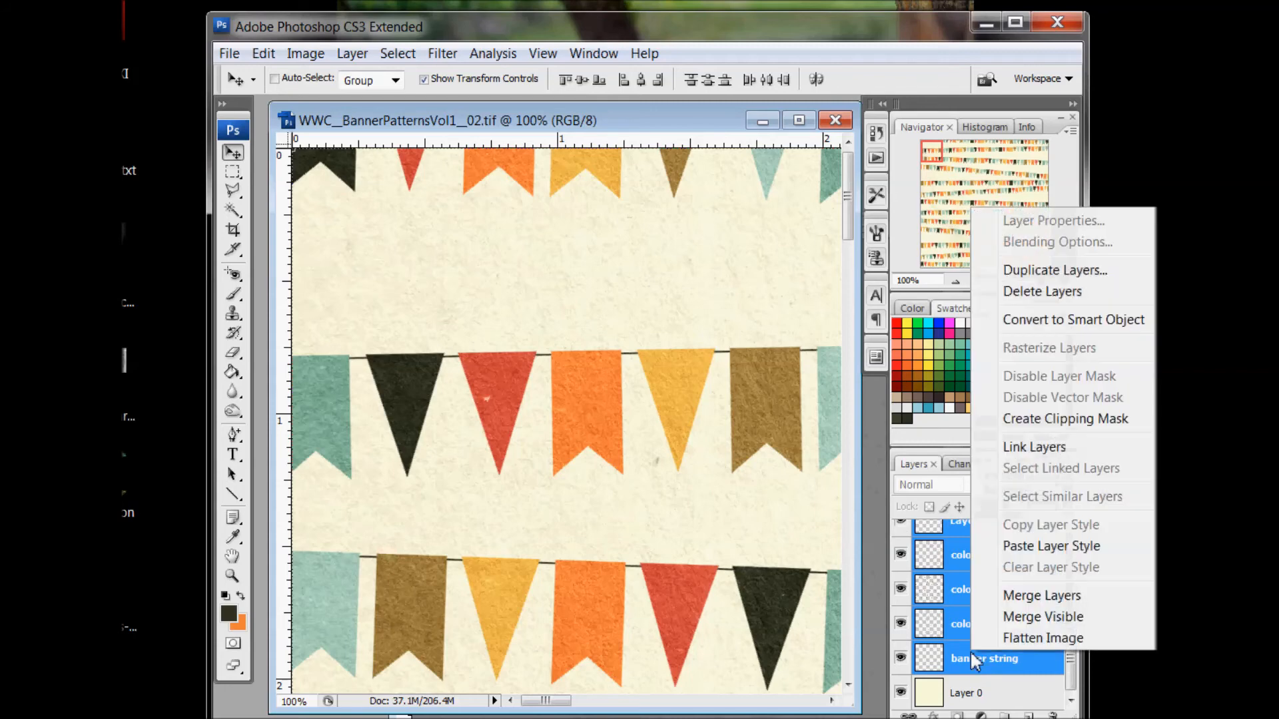
click(1031, 270)
click(808, 172)
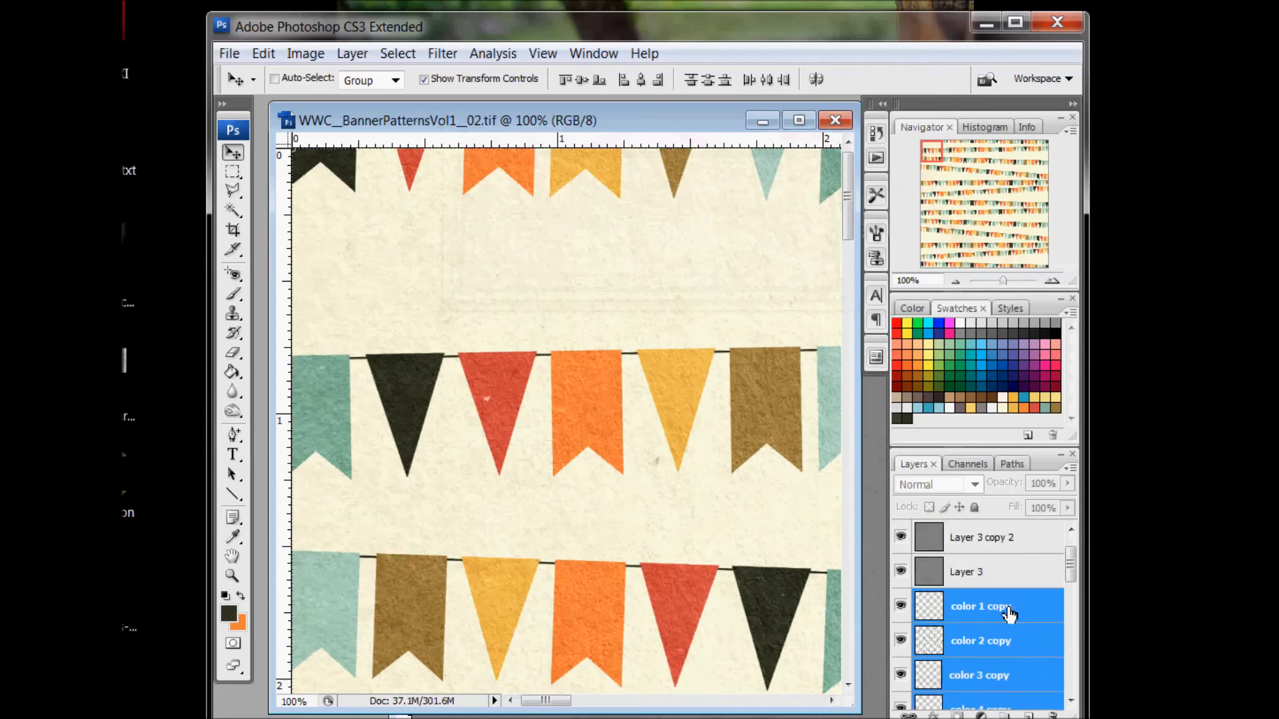
Merge the duplicated flag and string layers into one layer and toggle its visibility to check it.
scroll(1010, 614, down, 1)
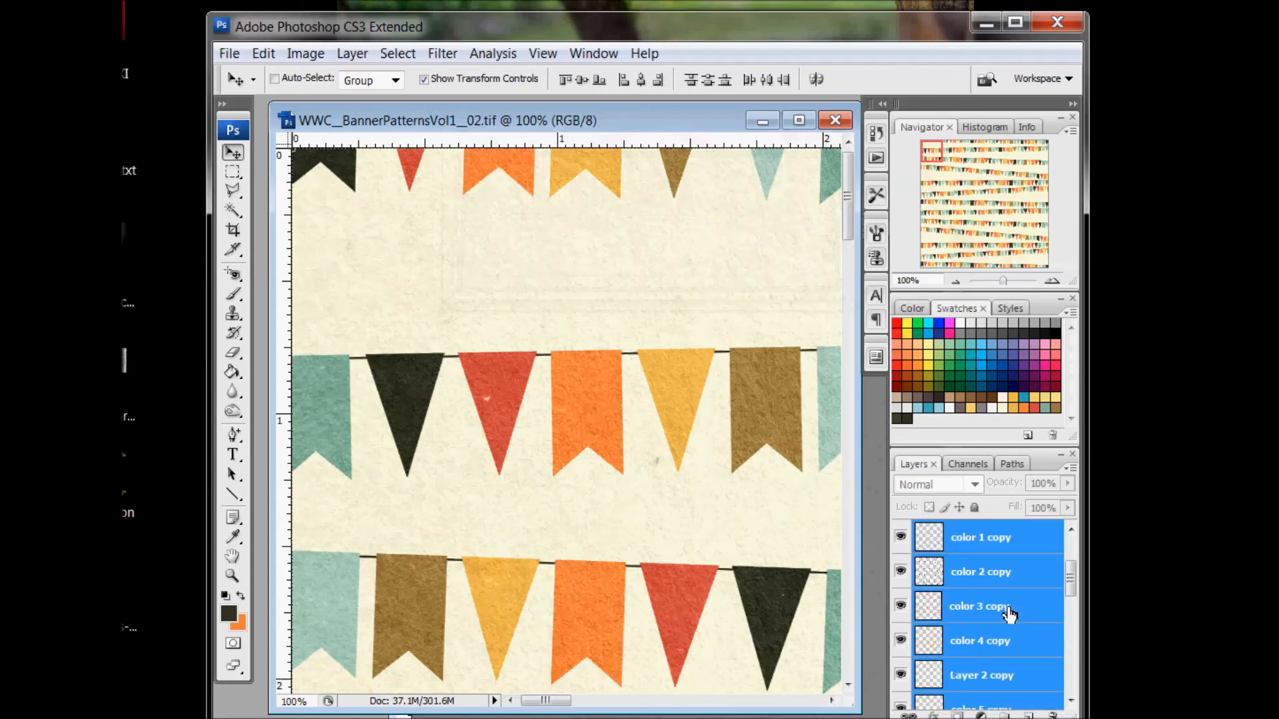
right_click(1001, 605)
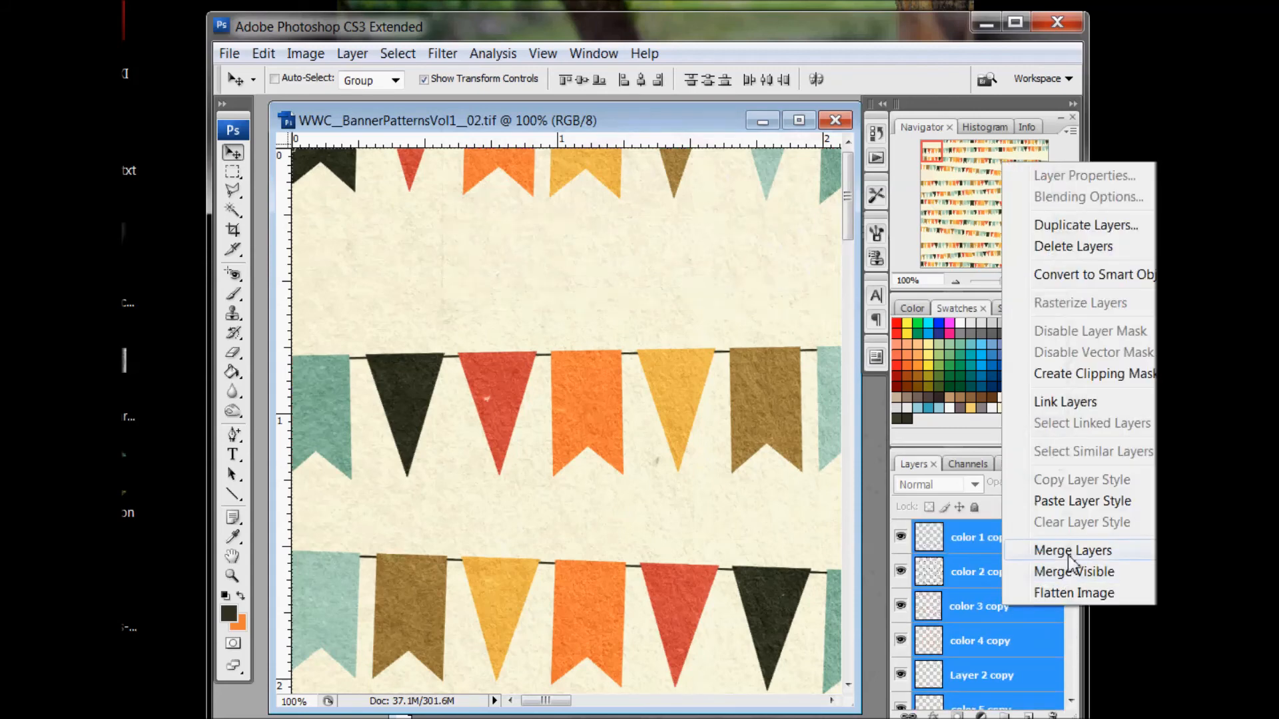
click(1068, 558)
scroll(944, 638, up, 1)
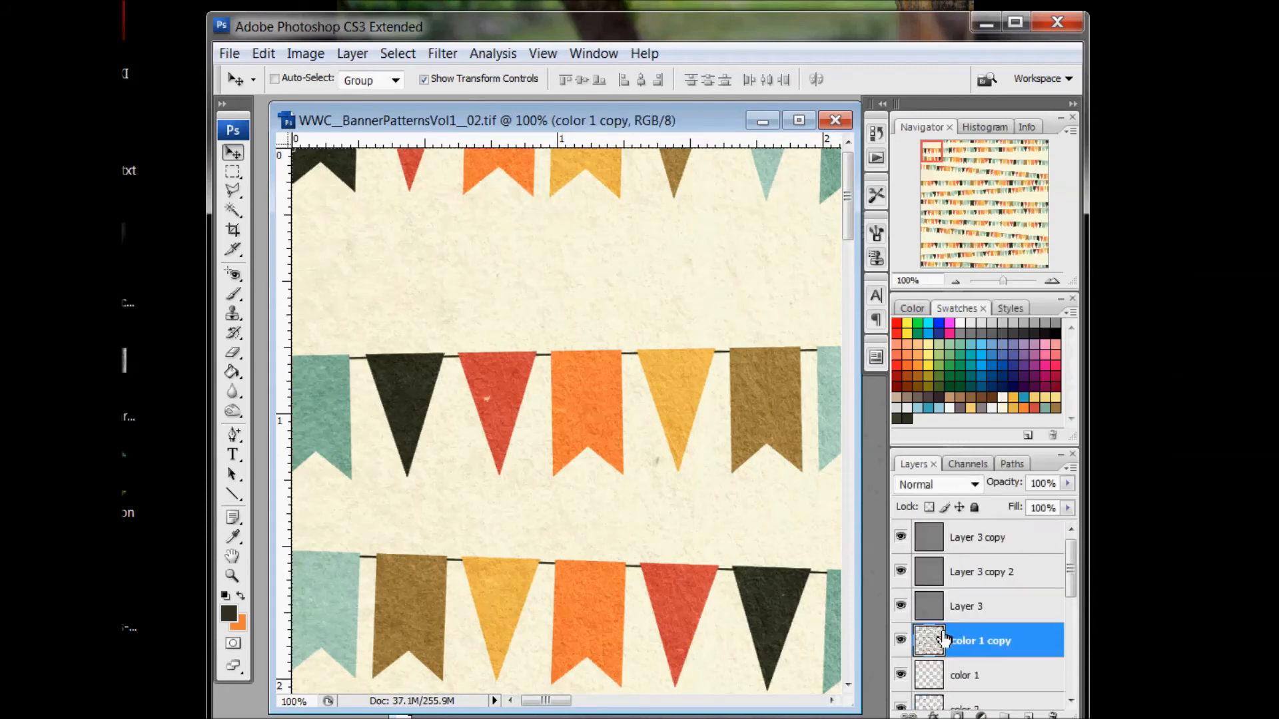
click(901, 640)
click(901, 641)
Clip the Linear Light texture, Layer 3, to the merged flag and string layer with a clipping mask.
click(966, 606)
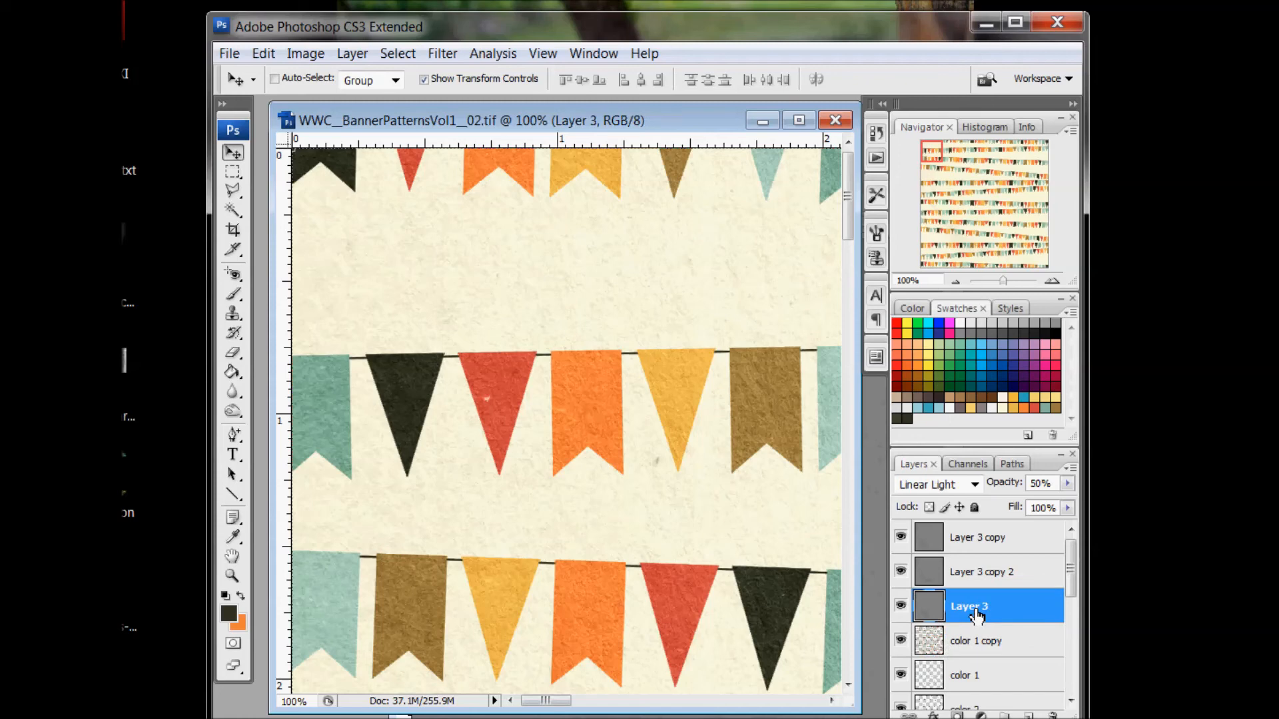
right_click(969, 606)
click(1039, 377)
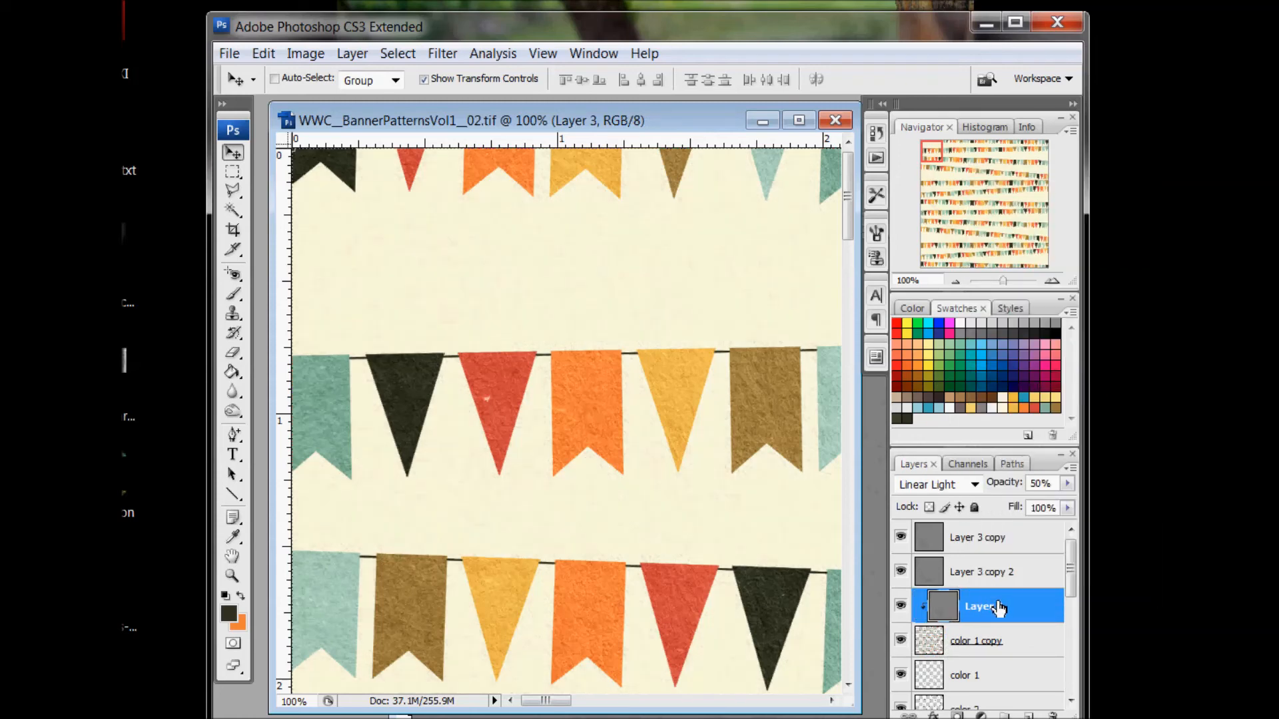
Hide the original flag and string layers from color 1 down to banner string, keeping the merged color 1 copy visible.
scroll(995, 616, down, 1)
click(972, 640)
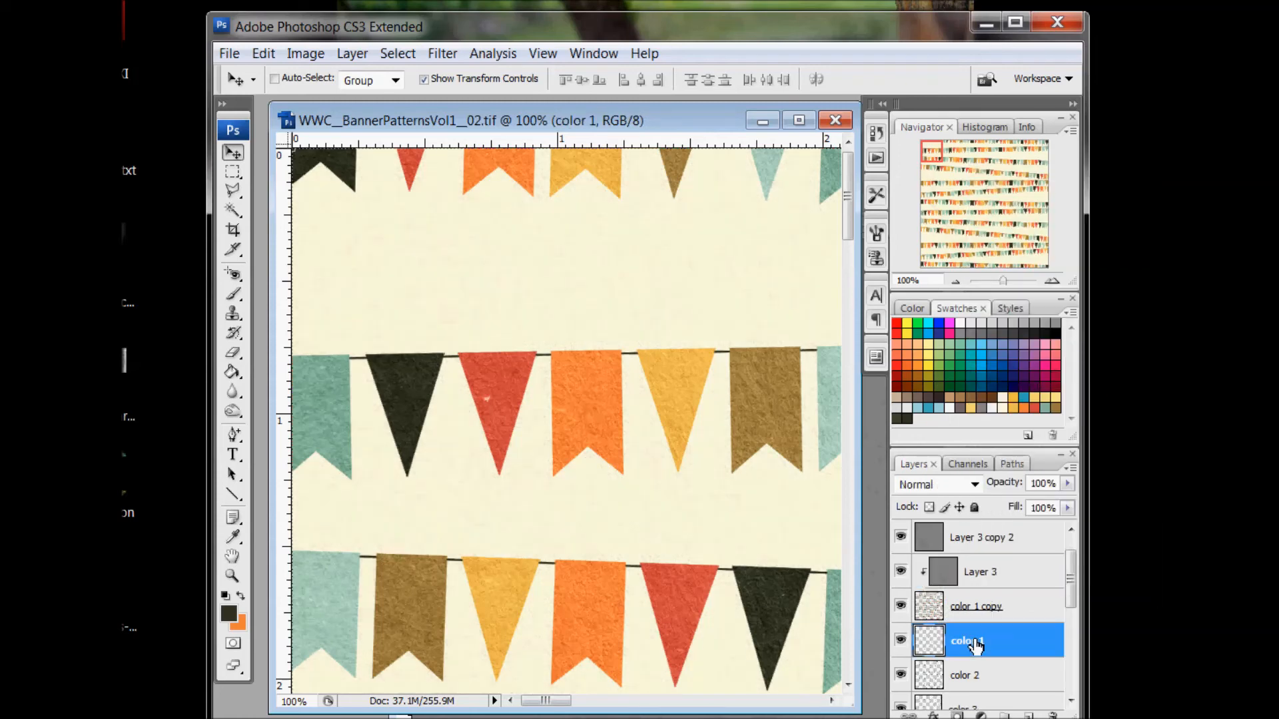
scroll(922, 653, down, 1)
click(903, 606)
click(902, 640)
click(903, 675)
click(904, 706)
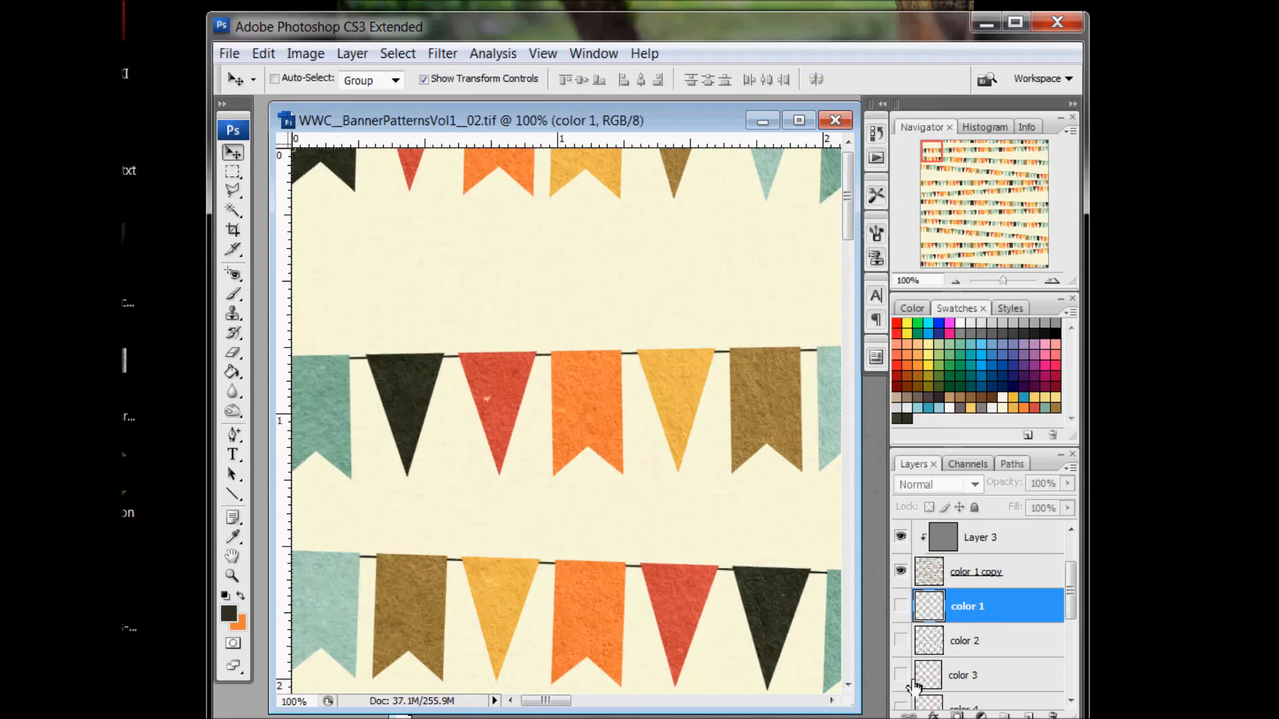
scroll(911, 679, down, 3)
click(900, 641)
click(900, 674)
click(900, 706)
scroll(905, 699, down, 3)
click(900, 641)
click(900, 675)
scroll(1043, 642, up, 8)
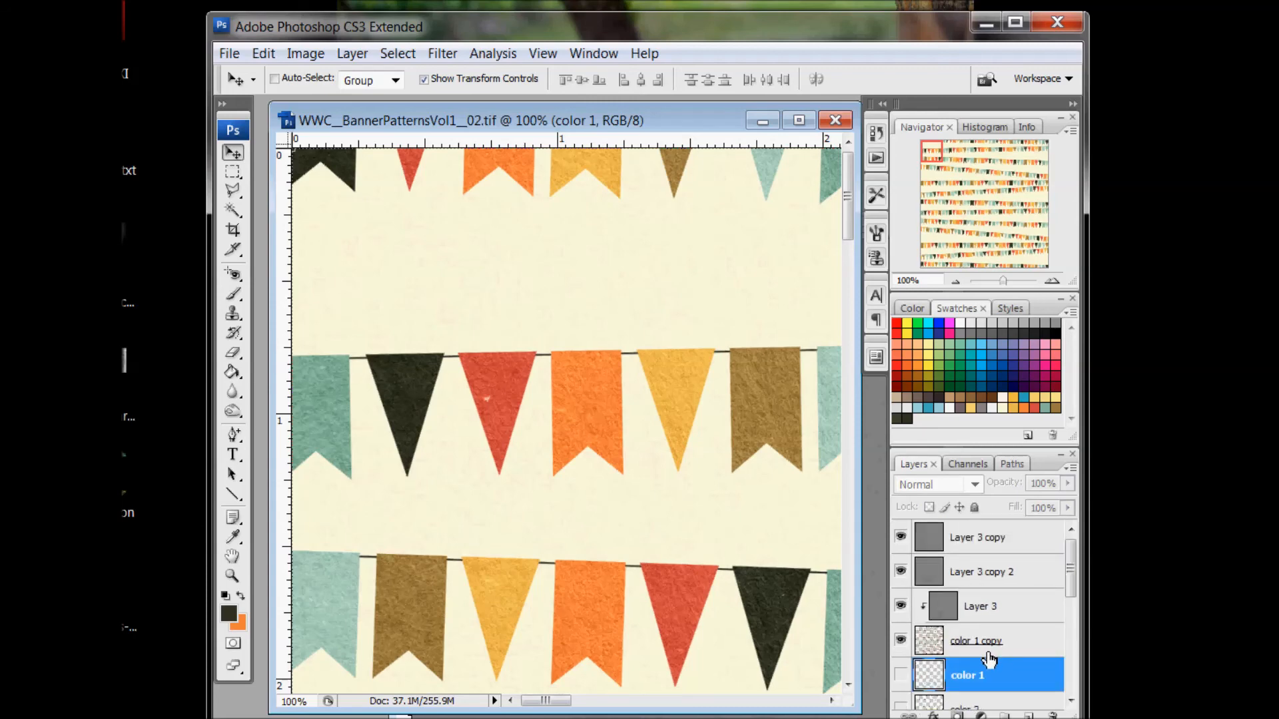
Duplicate the clipped texture Layer 3 and move the copy below banner string, directly above the background Layer 0.
click(988, 620)
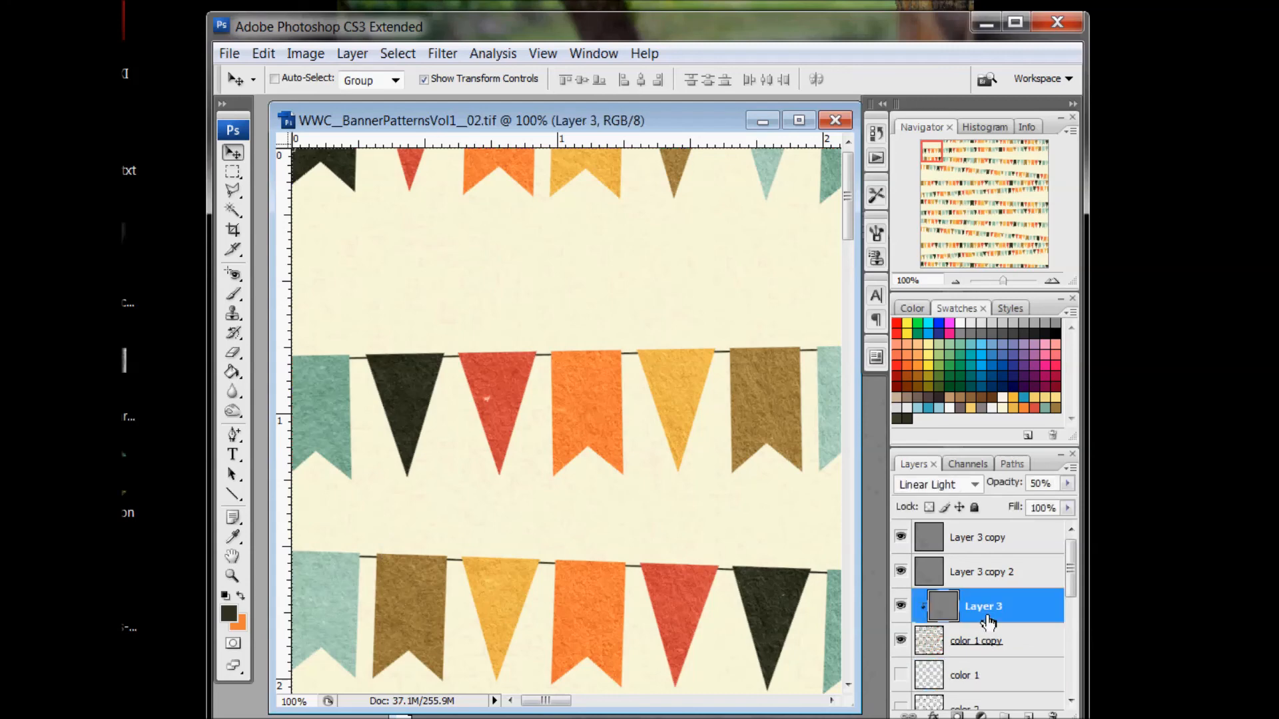
right_click(991, 616)
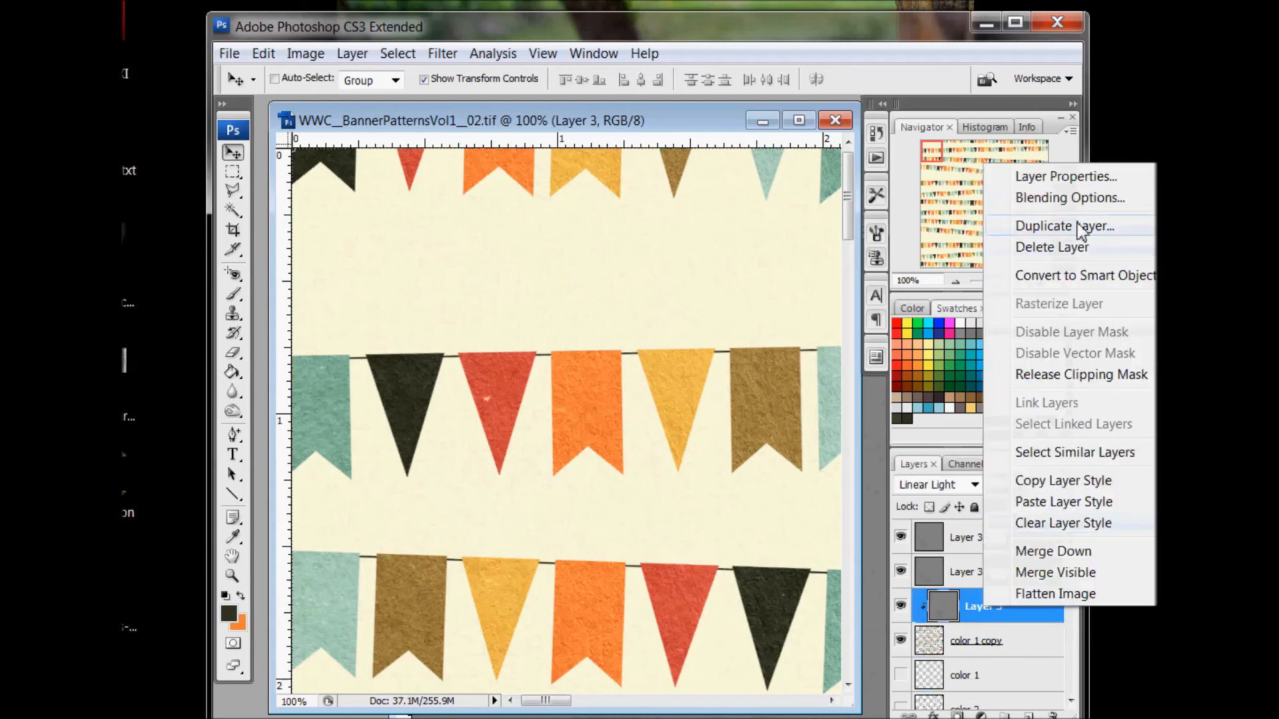
click(1065, 224)
click(803, 170)
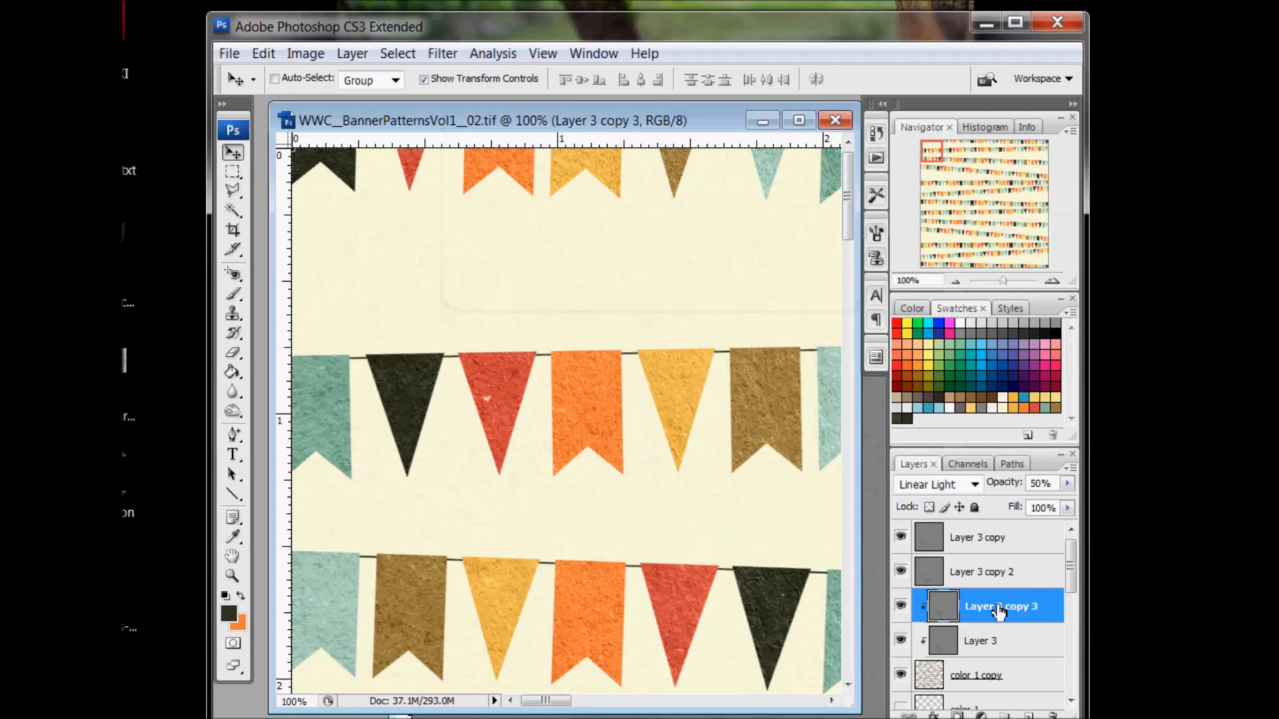
scroll(985, 639, down, 1)
drag(999, 589, 985, 696)
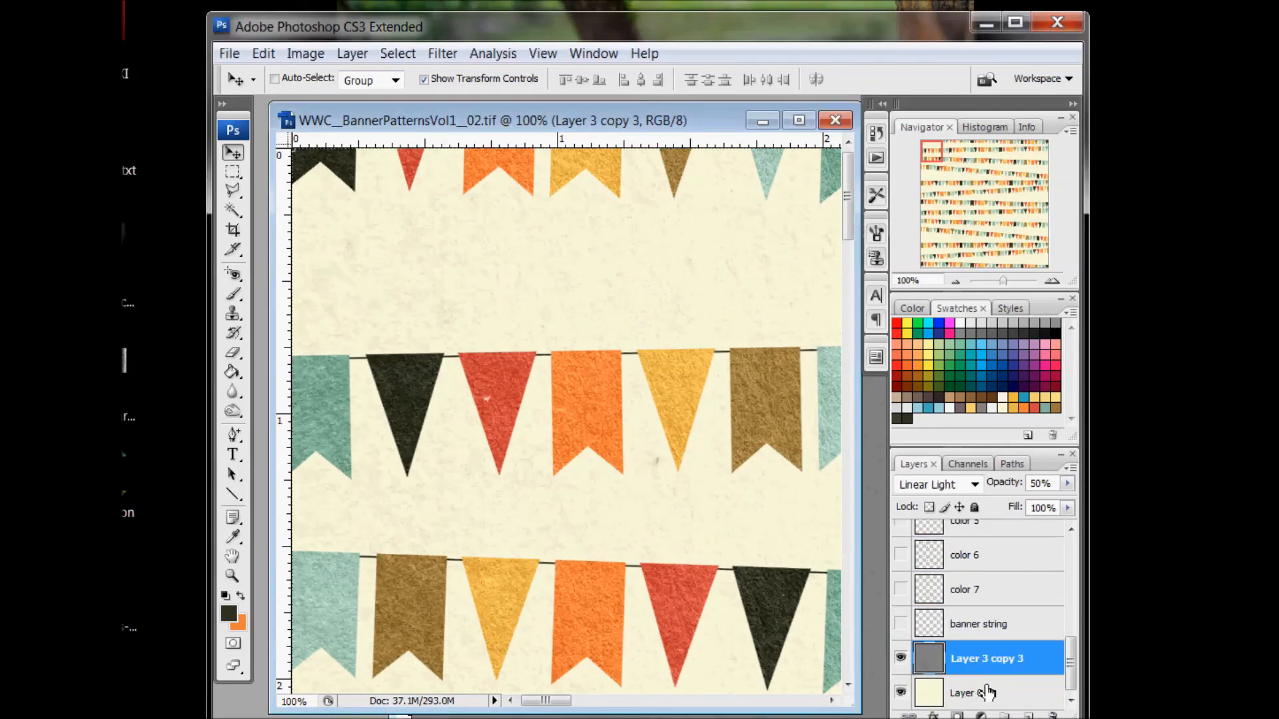
Set the background texture copy to Linear Burn blend mode at 15% opacity.
click(974, 484)
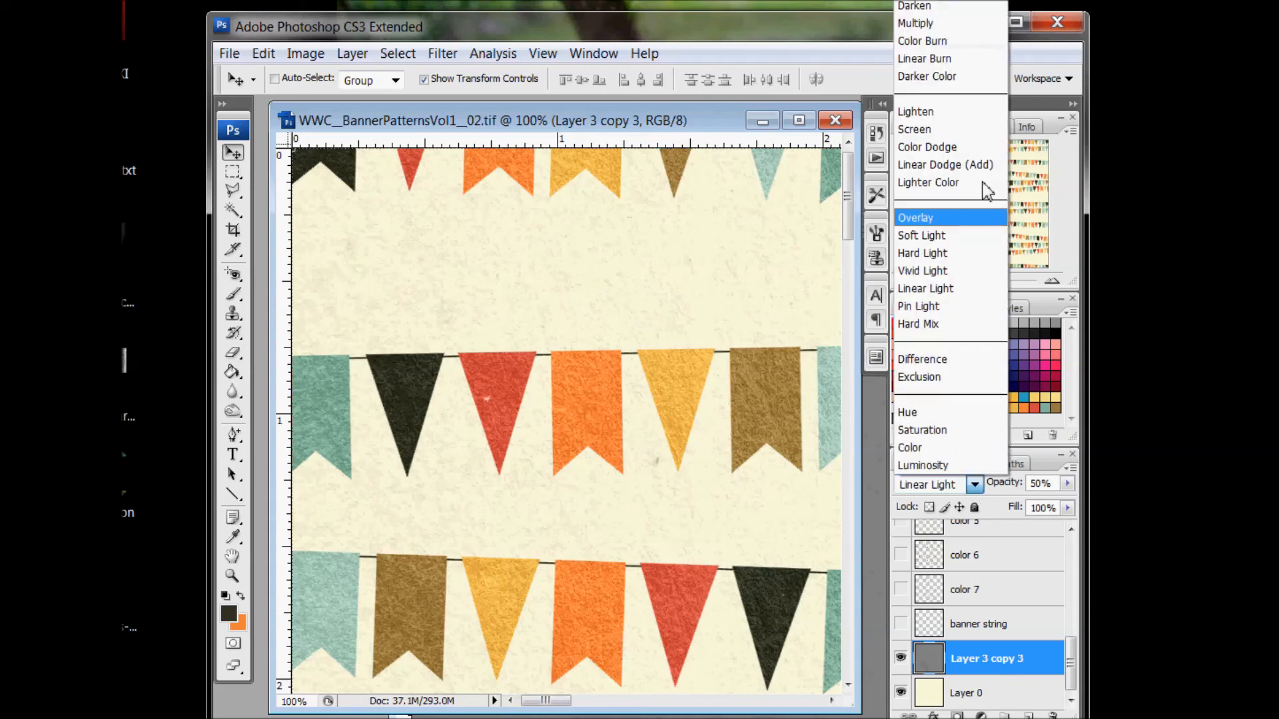
click(947, 63)
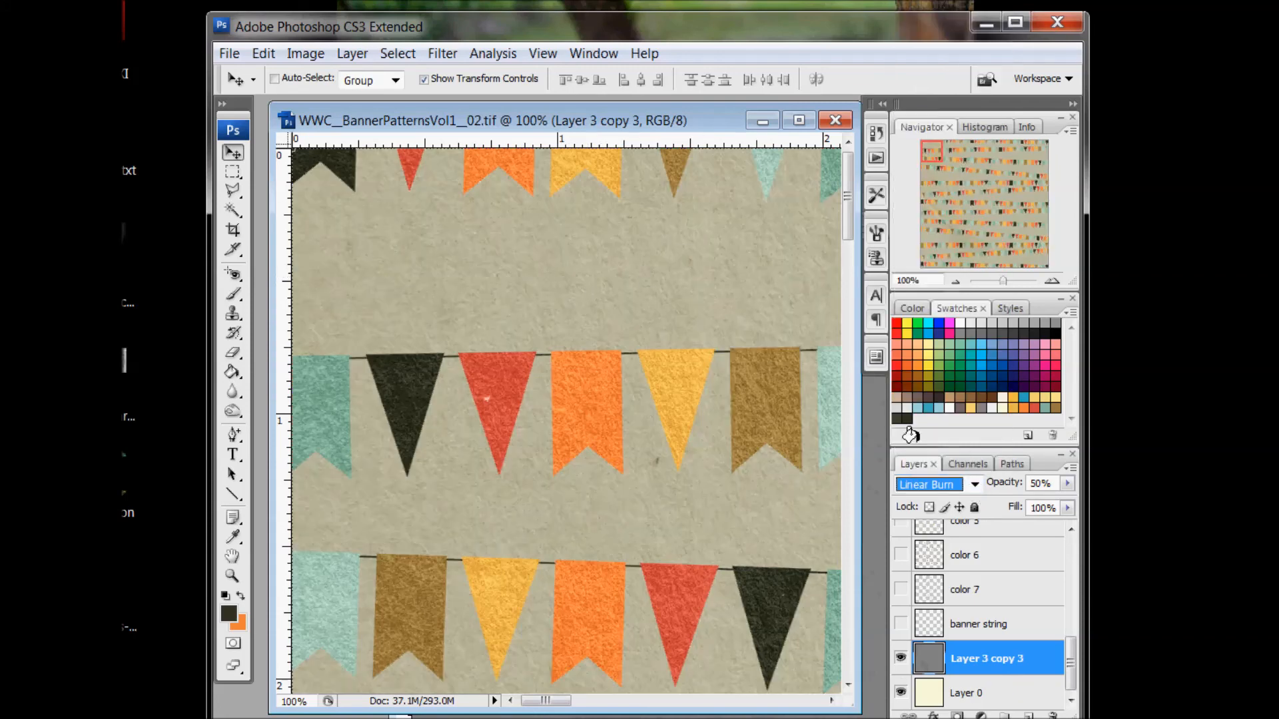
click(1047, 489)
drag(1047, 494, 1019, 492)
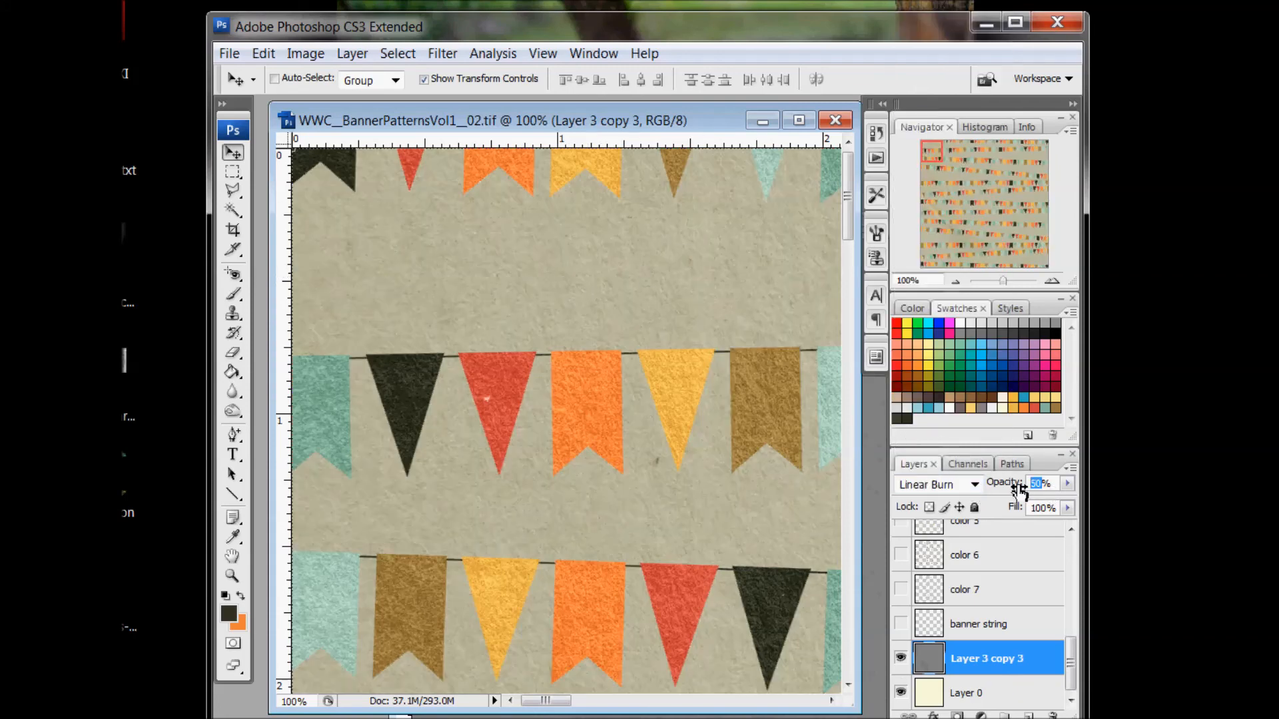
text(15)
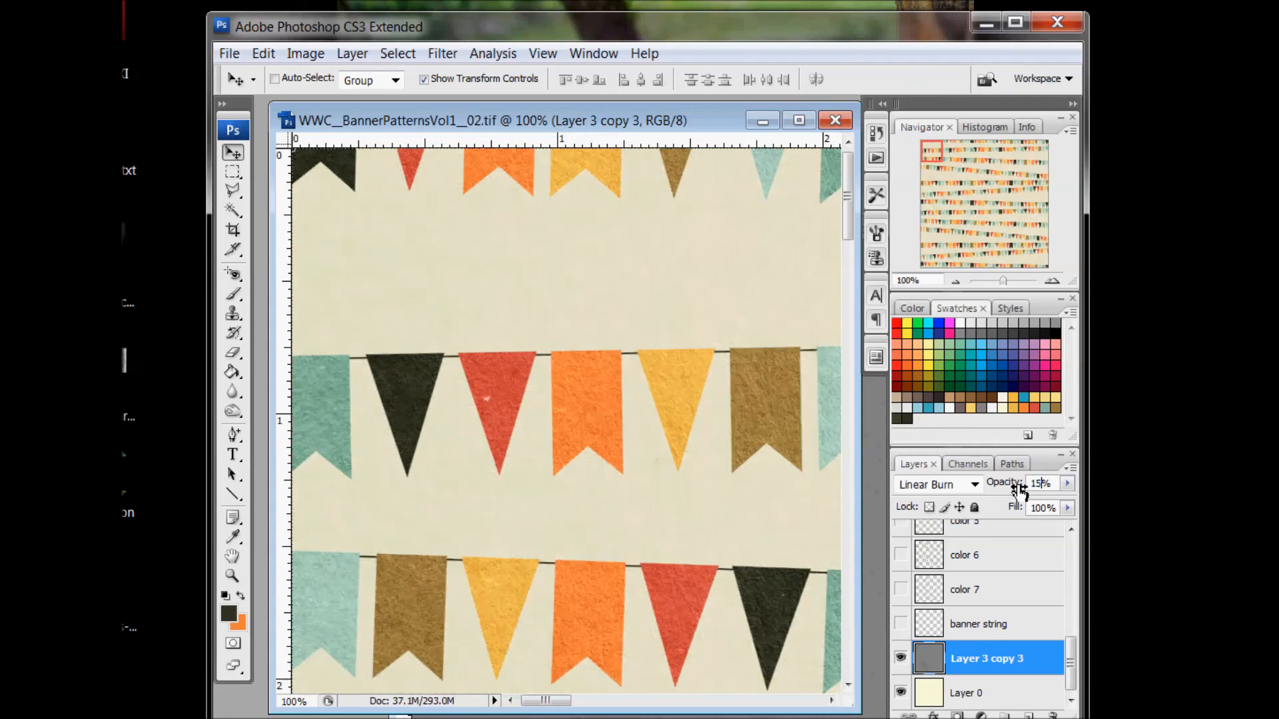
Lighten the background texture copy with Levels by raising the midtone input to about 1.19.
click(306, 54)
key(ctrl+l)
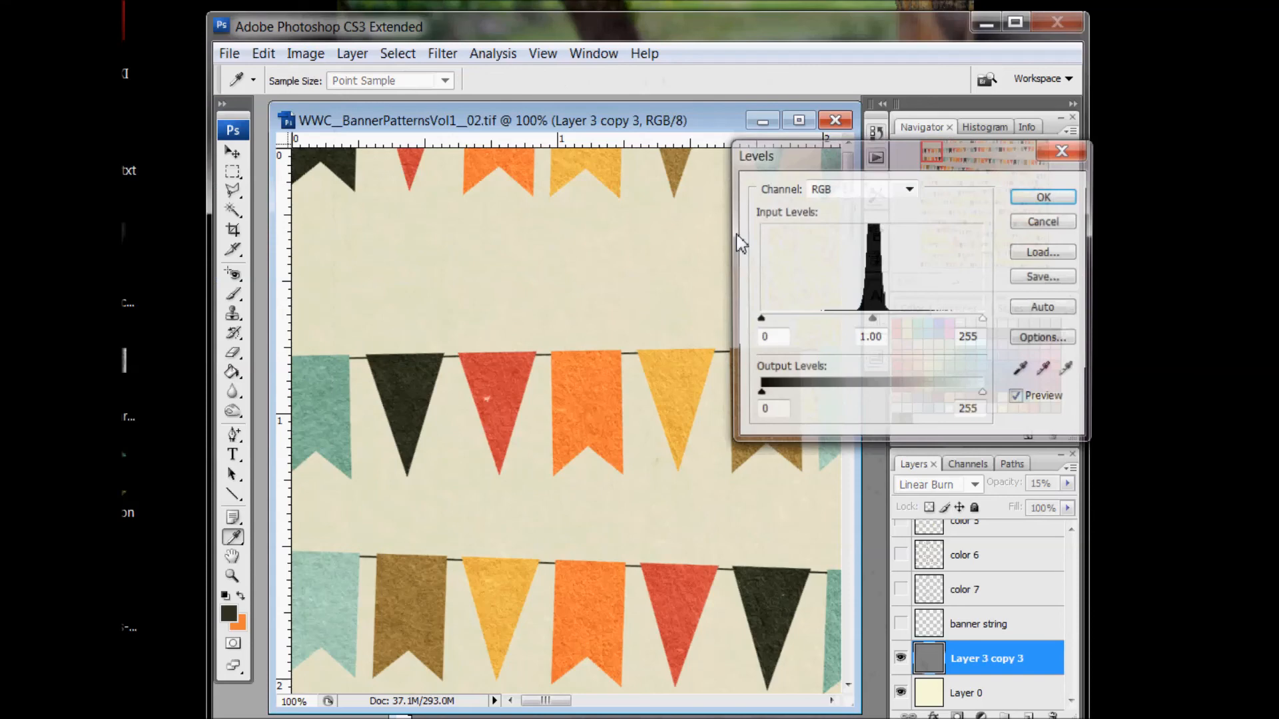
drag(870, 320, 862, 322)
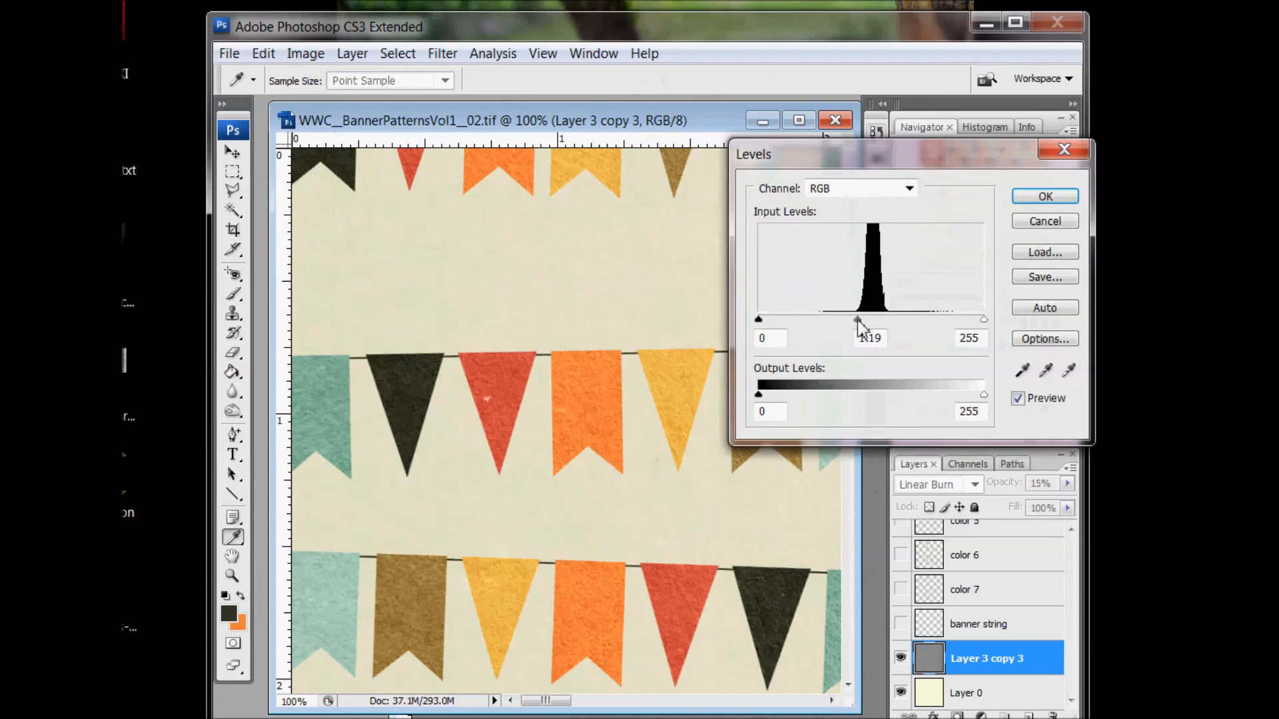
click(1043, 197)
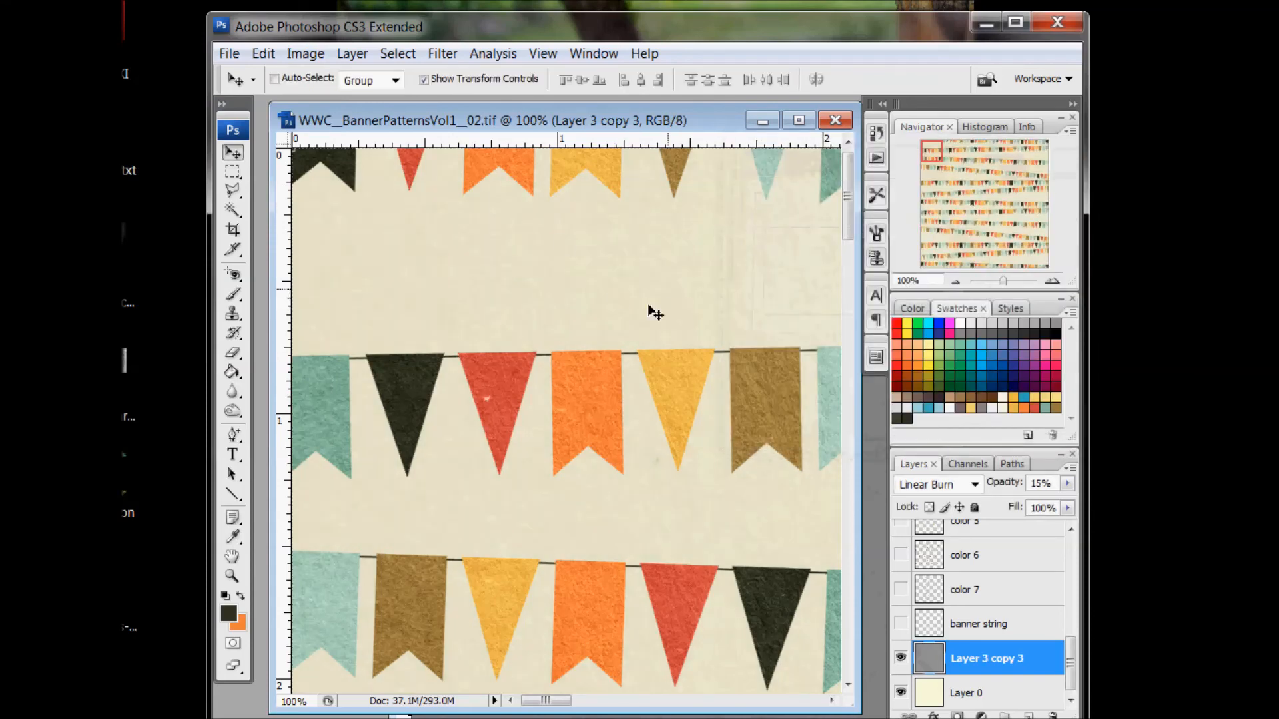
click(313, 702)
text(15)
key(Return)
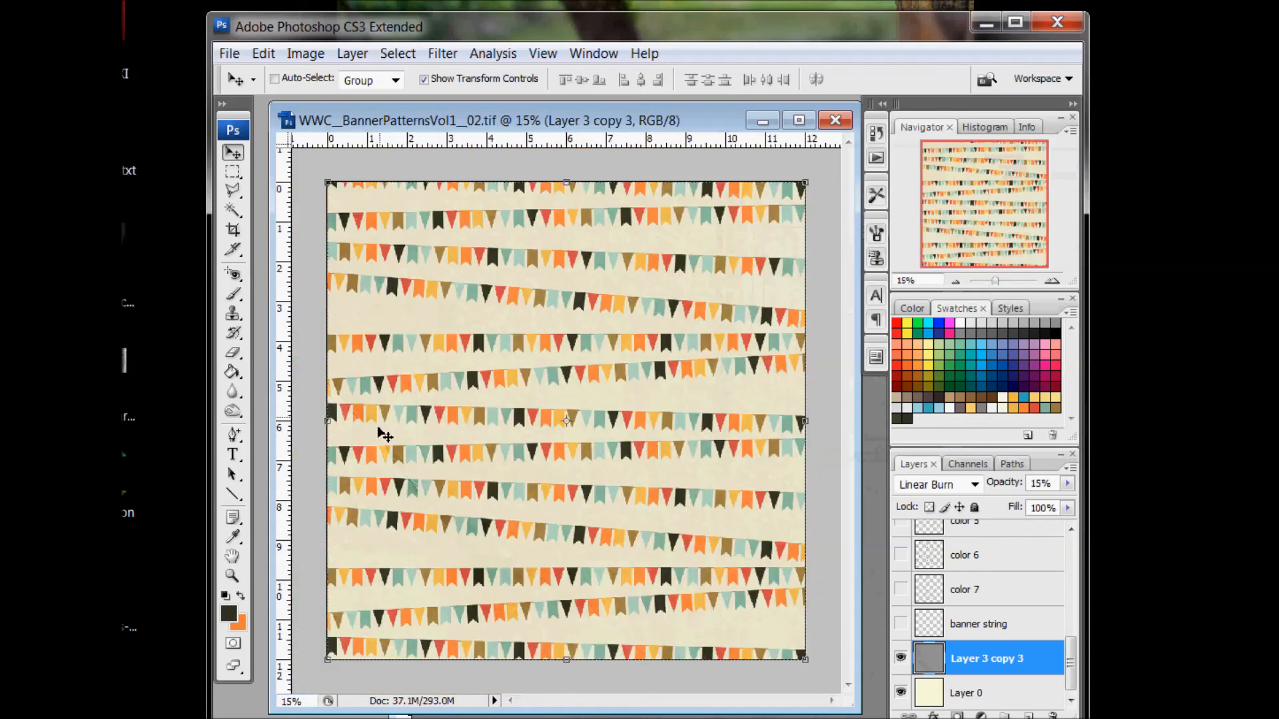